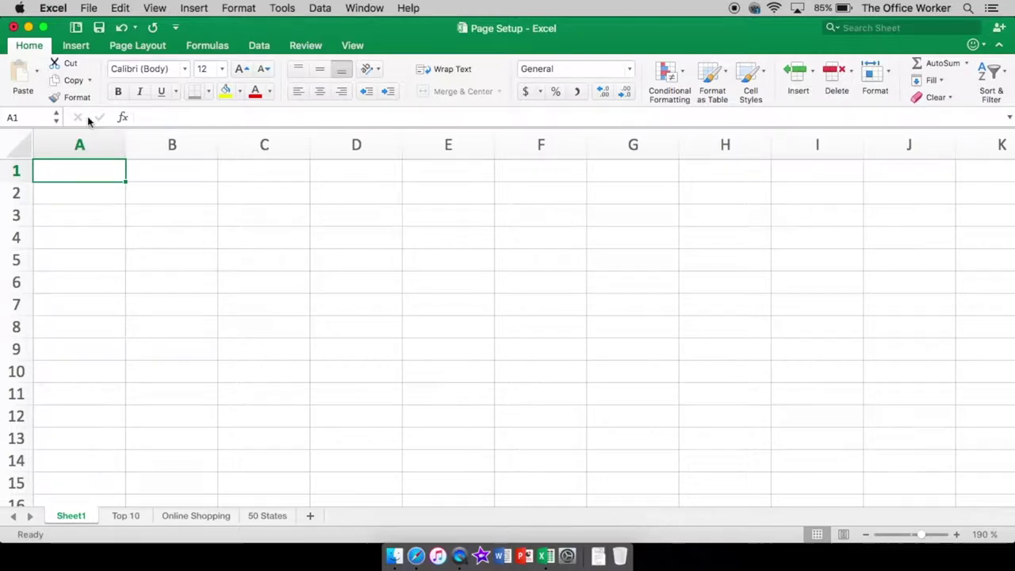
Step: Look through the Top 10, Online Shopping and 50 States sheets, and return to the Top 10 sheet
{"action": "left_click", "coordinate": [117, 47]}
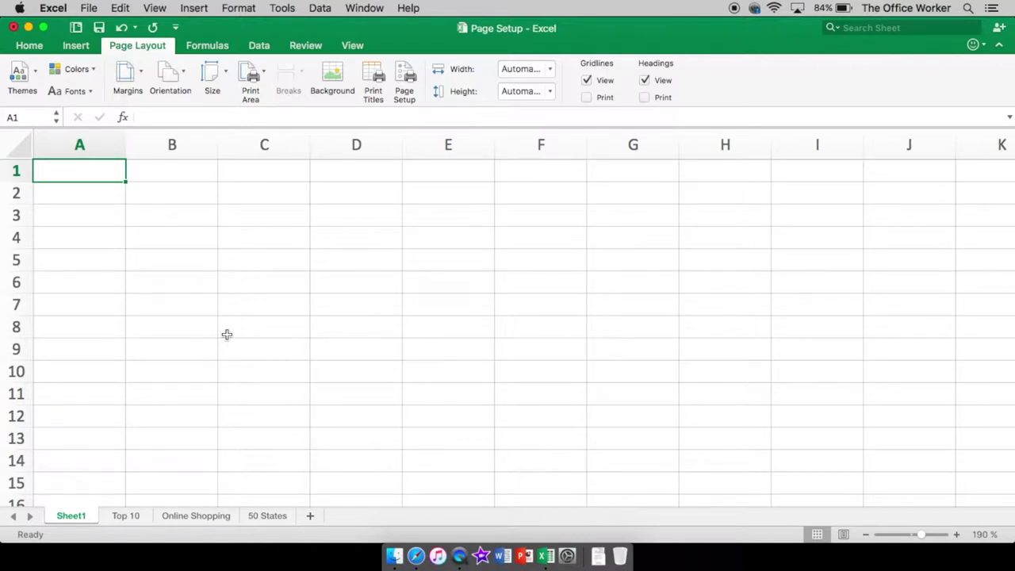
{"action": "left_click", "coordinate": [131, 515]}
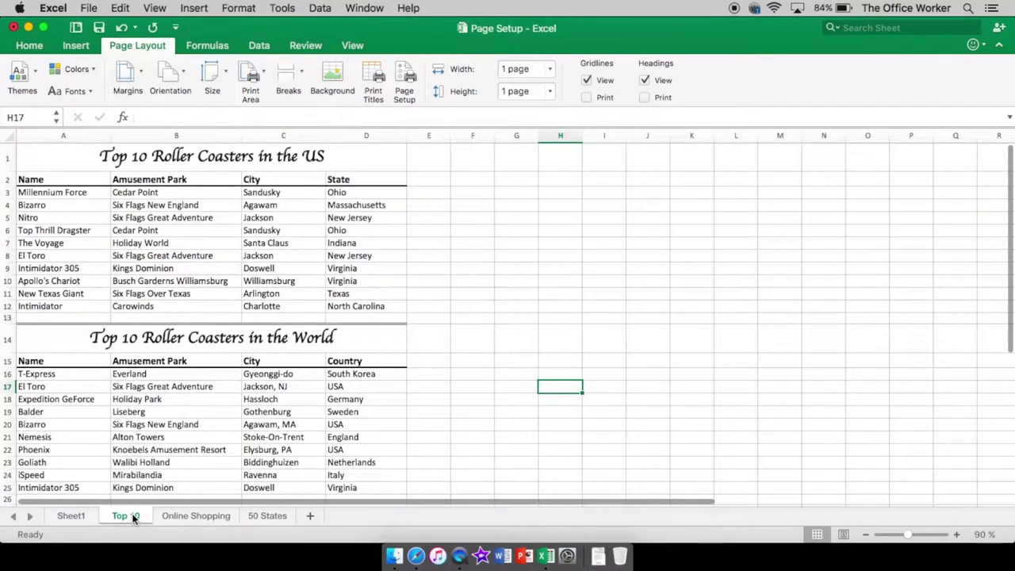
{"action": "left_click", "coordinate": [204, 516]}
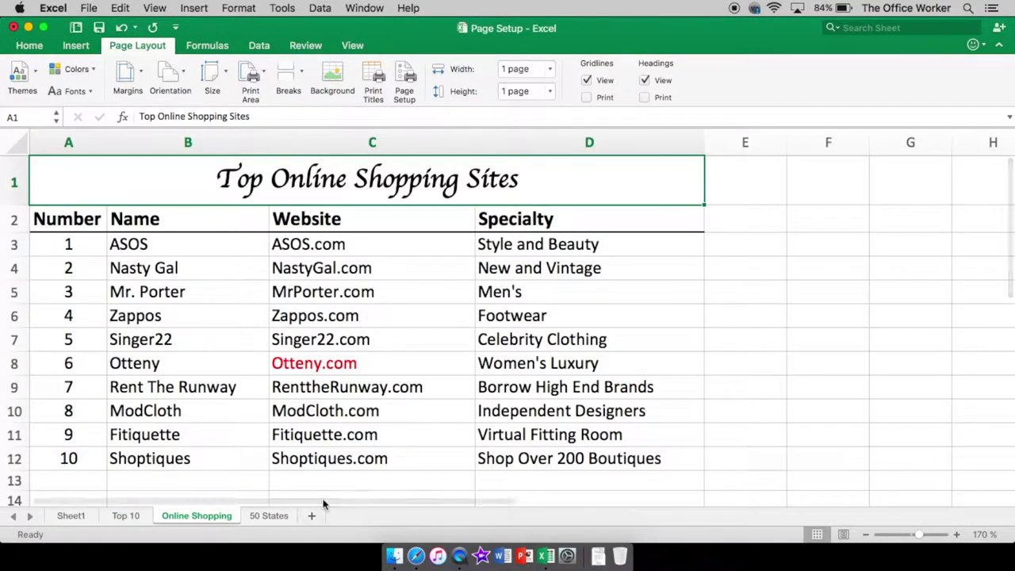
{"action": "left_click", "coordinate": [267, 515]}
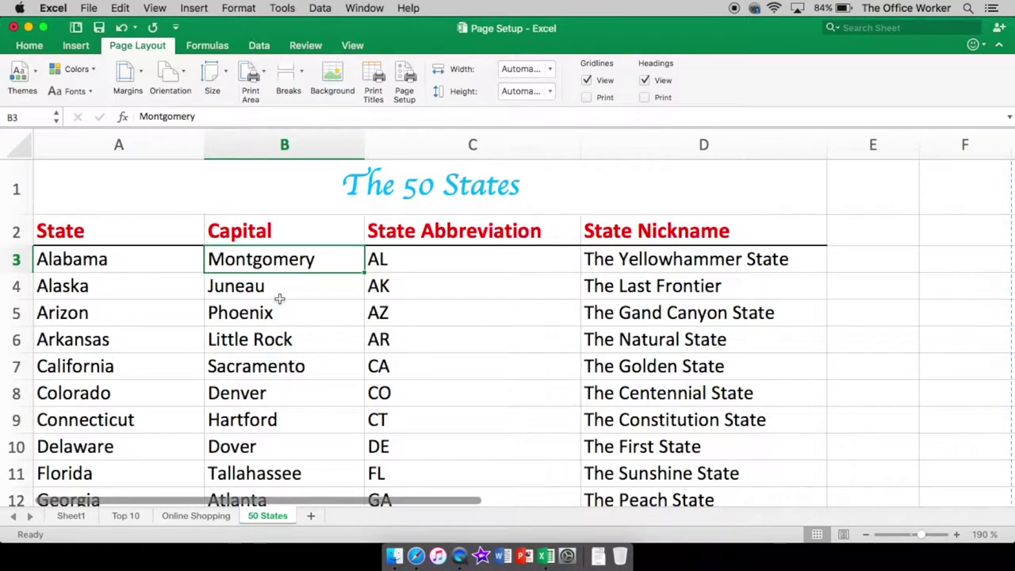
{"action": "left_click", "coordinate": [126, 516]}
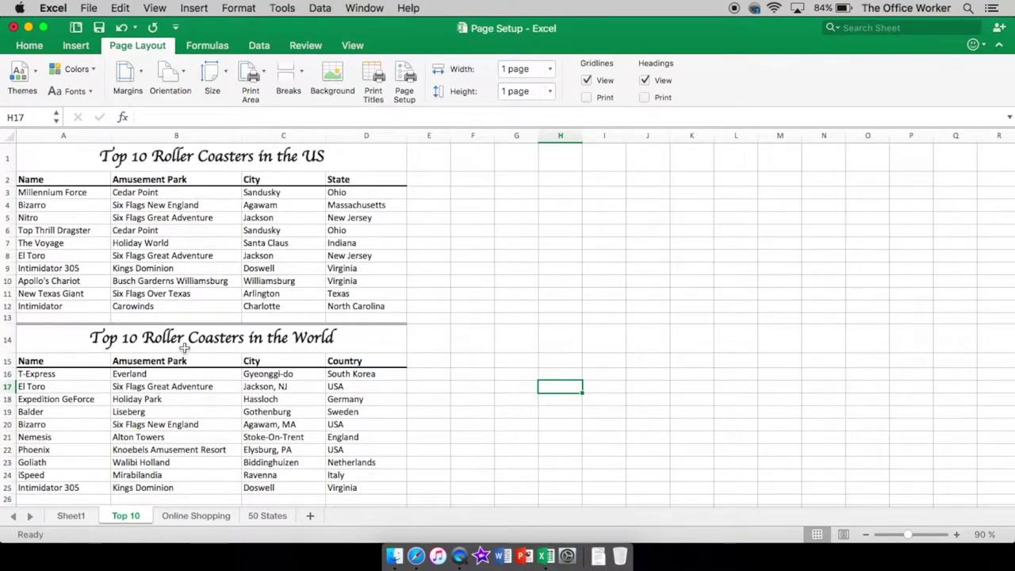
Step: Apply custom page margins with an adjusted left margin to the Top 10 sheet
{"action": "left_click", "coordinate": [134, 73]}
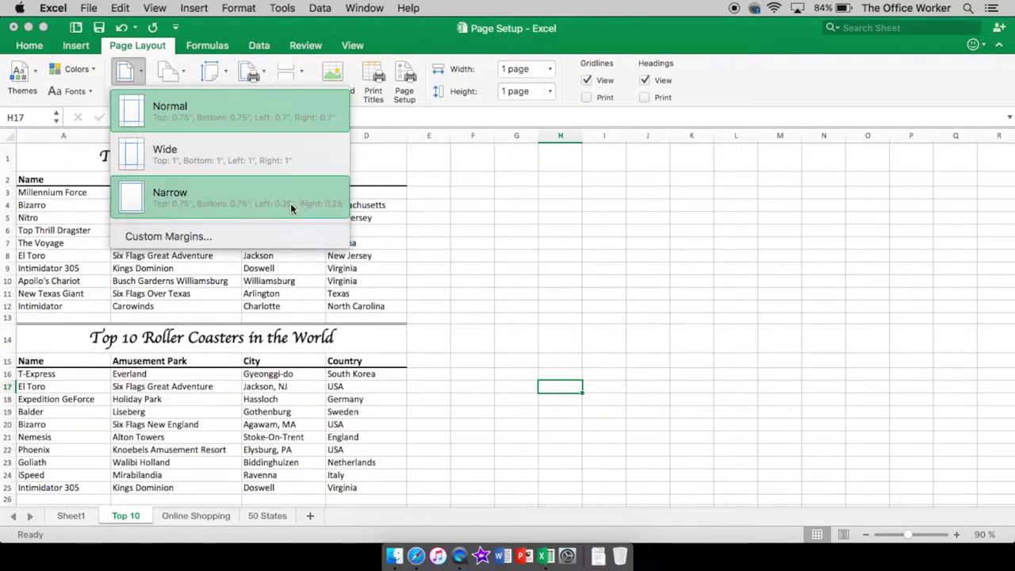
{"action": "left_click", "coordinate": [155, 239]}
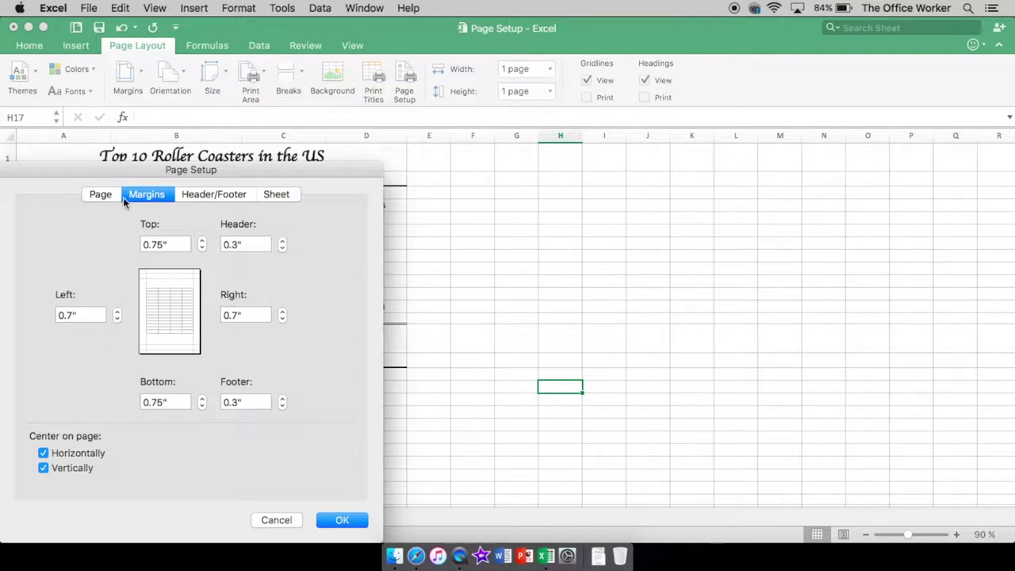
{"action": "left_click", "coordinate": [117, 320]}
{"action": "left_click", "coordinate": [118, 321]}
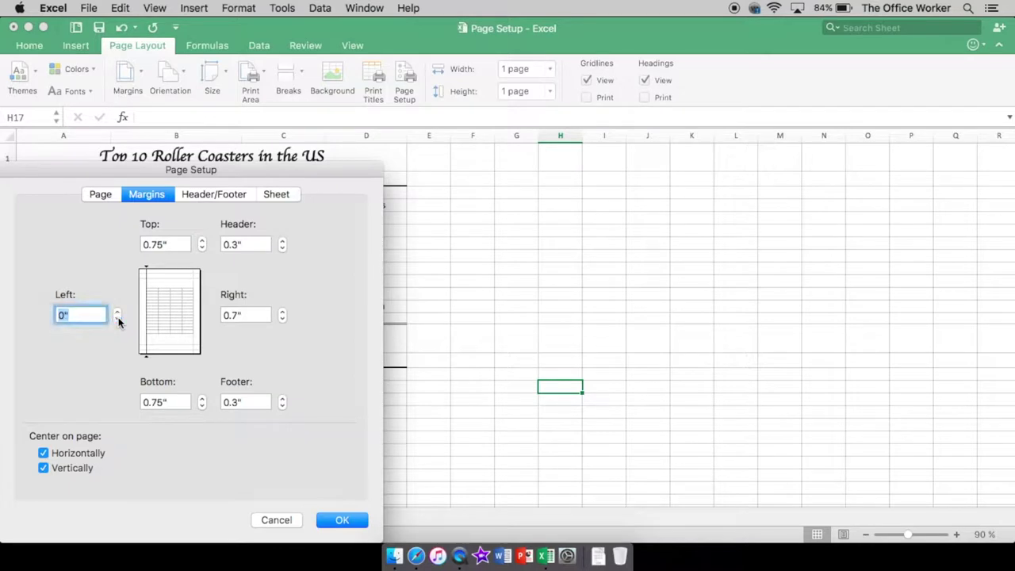
{"action": "left_click", "coordinate": [117, 315]}
{"action": "left_click", "coordinate": [330, 517]}
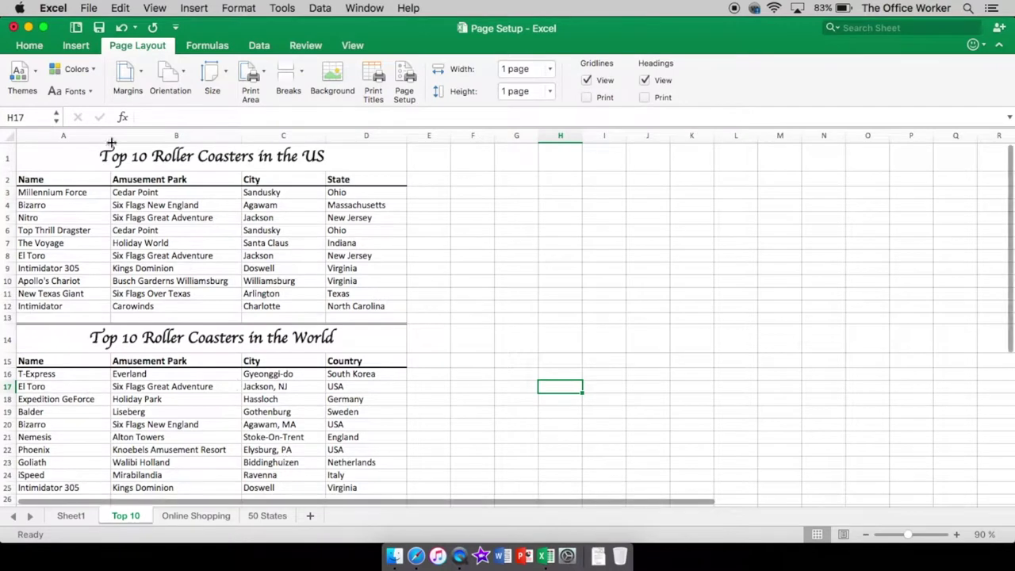
Step: Set the Top 10 sheet's page margins to Wide and its orientation to Landscape
{"action": "left_click", "coordinate": [123, 92]}
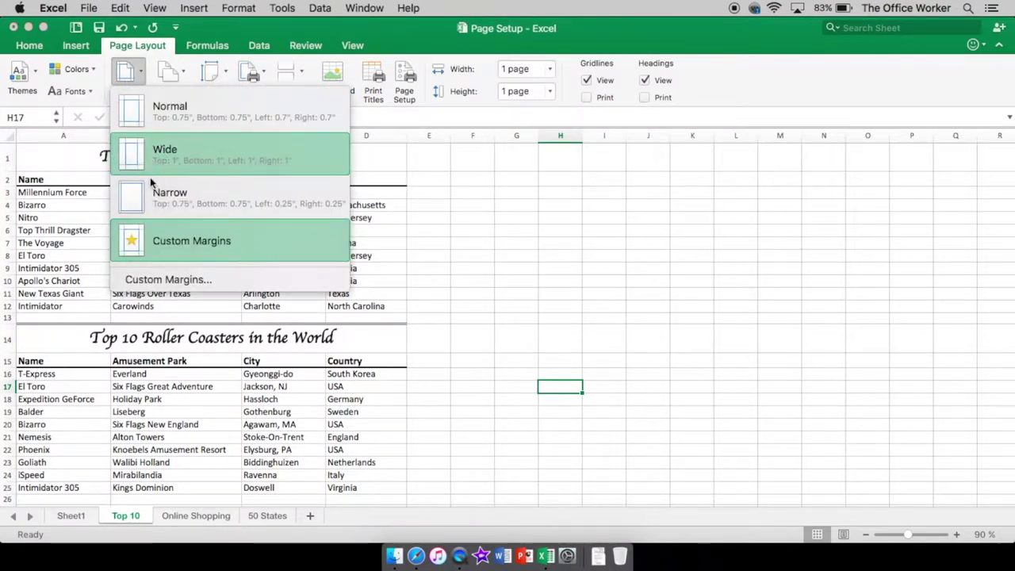
{"action": "left_click", "coordinate": [164, 157]}
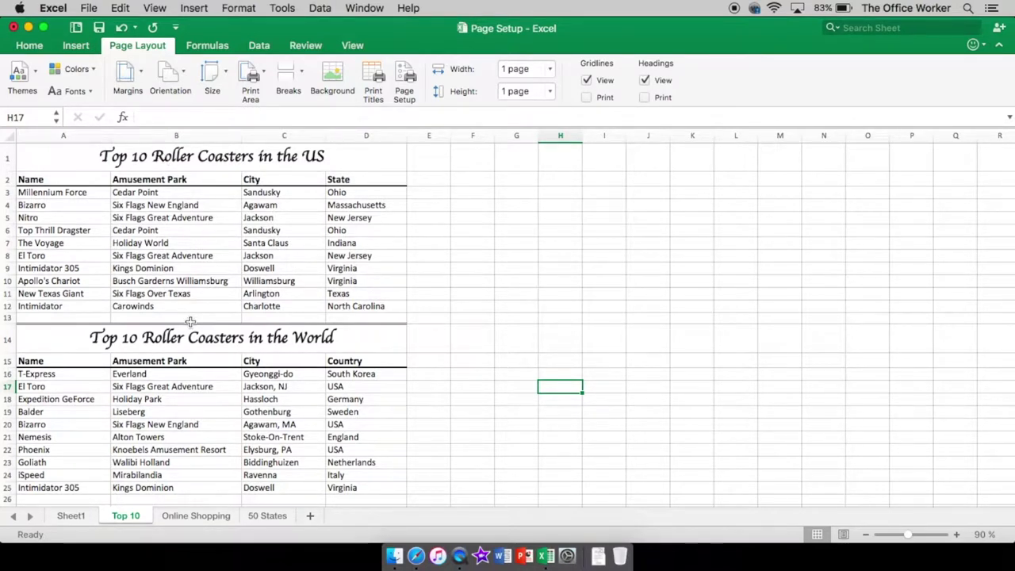
{"action": "left_click", "coordinate": [184, 72]}
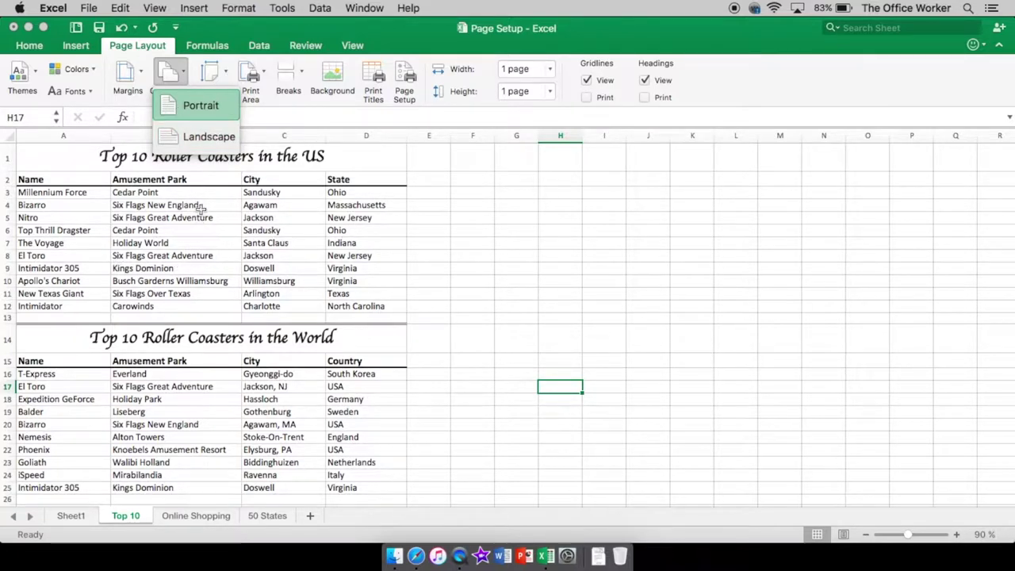
{"action": "left_click", "coordinate": [211, 139]}
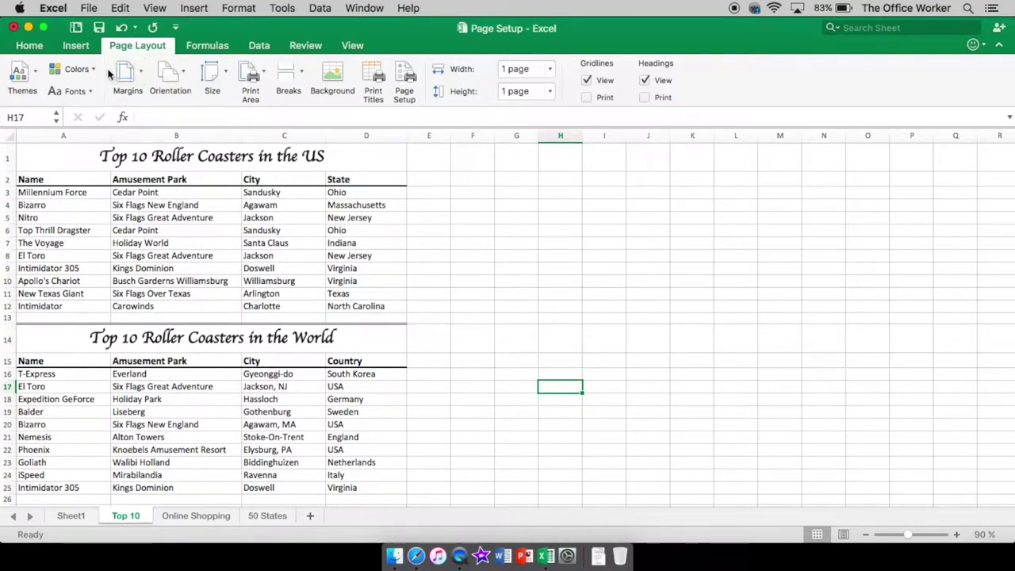
Step: Turn off Scale to fit in the Top 10 sheet's print settings, page through the print preview and leave without printing
{"action": "left_click", "coordinate": [93, 9]}
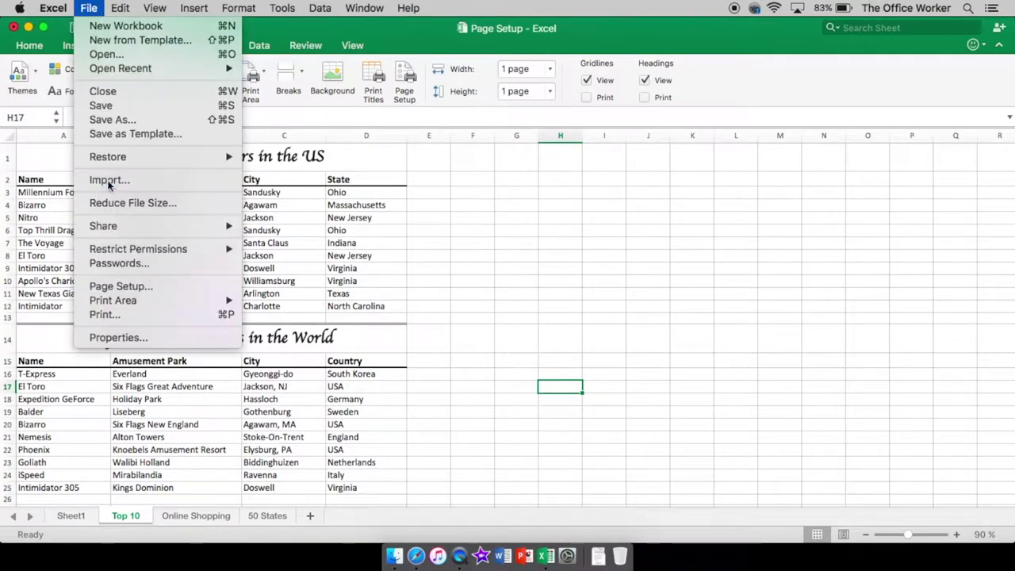
{"action": "left_click", "coordinate": [111, 315]}
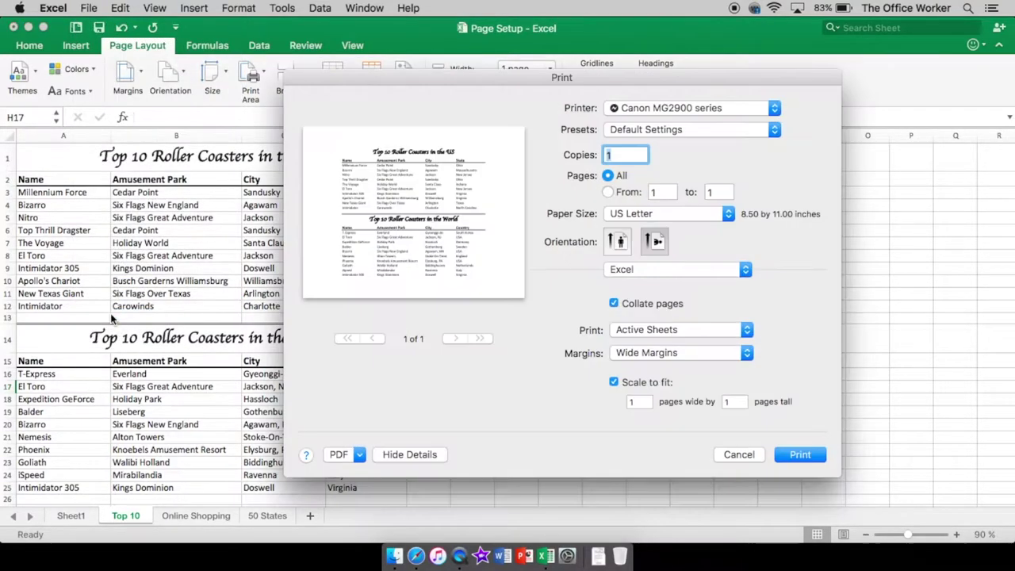
{"action": "left_click", "coordinate": [613, 382]}
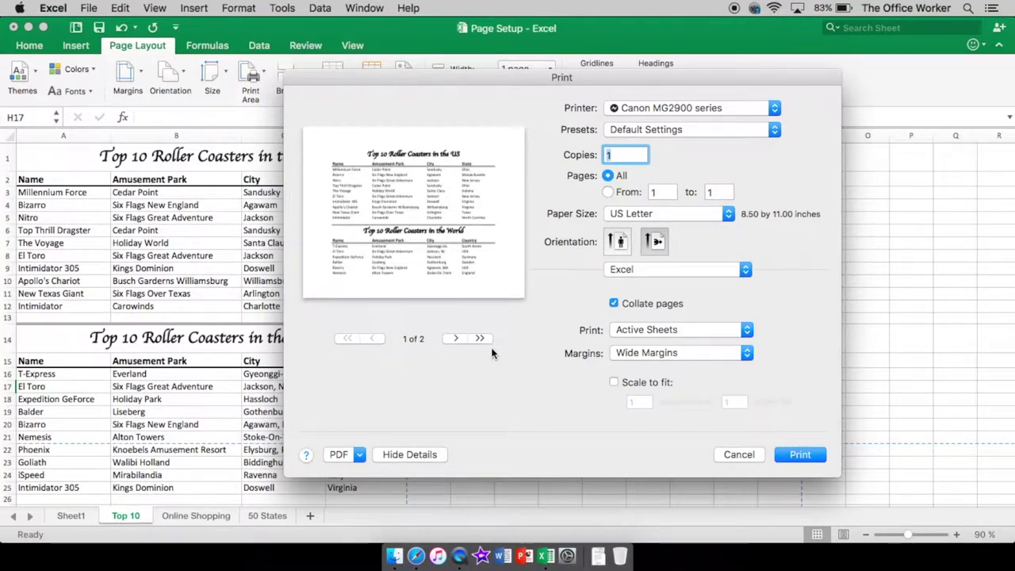
{"action": "left_click", "coordinate": [456, 338]}
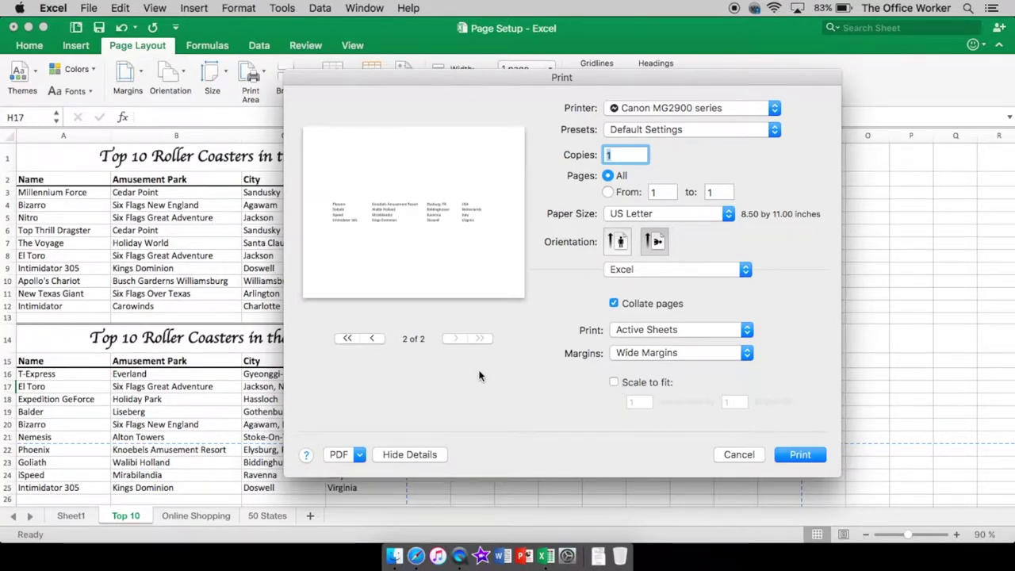
{"action": "left_click", "coordinate": [372, 339]}
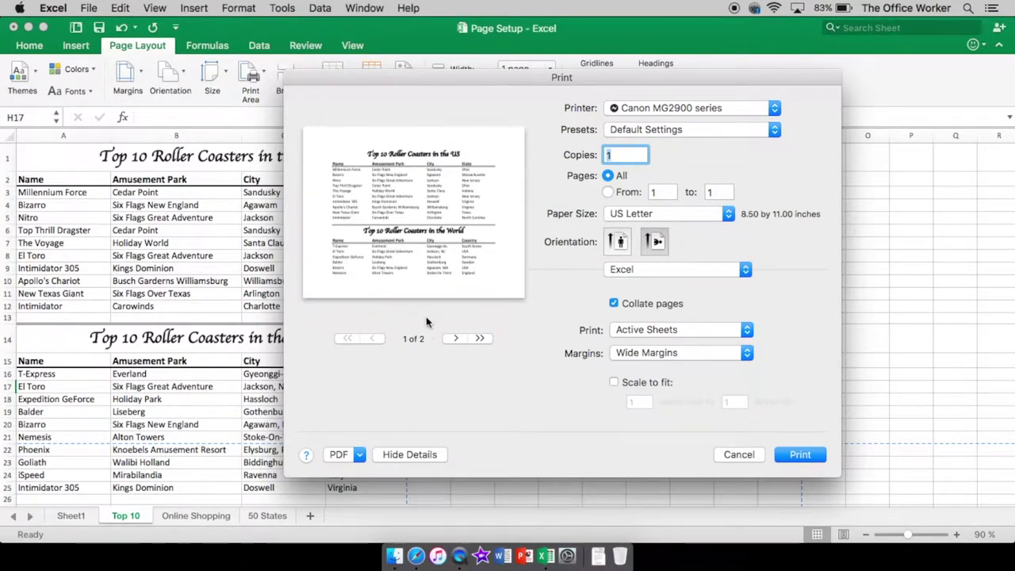
{"action": "left_click", "coordinate": [456, 341]}
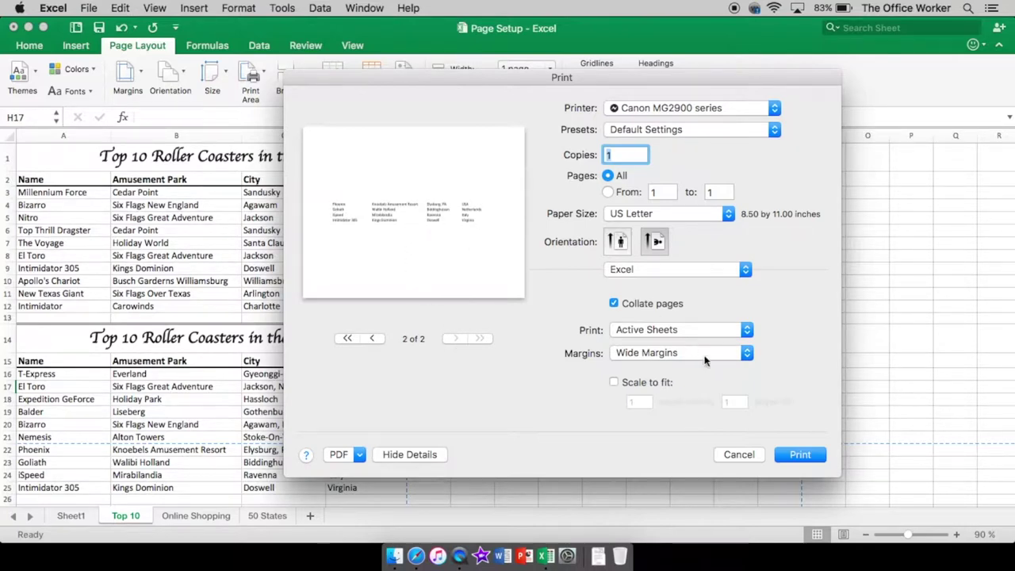
{"action": "left_click", "coordinate": [738, 454]}
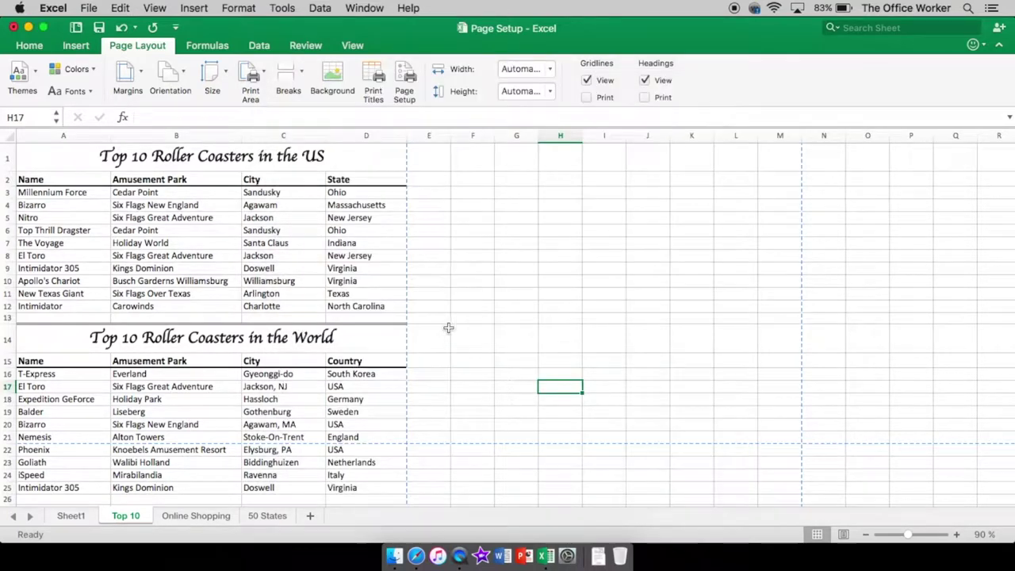
Step: Set both roller coaster tables, A1:D25, as the print area of the Top 10 sheet
{"action": "scroll", "coordinate": [447, 327], "scroll_direction": "down", "scroll_amount": 1}
{"action": "scroll", "coordinate": [447, 327], "scroll_direction": "right", "scroll_amount": 1}
{"action": "scroll", "coordinate": [448, 327], "scroll_direction": "up", "scroll_amount": 2}
{"action": "scroll", "coordinate": [447, 327], "scroll_direction": "left", "scroll_amount": 1}
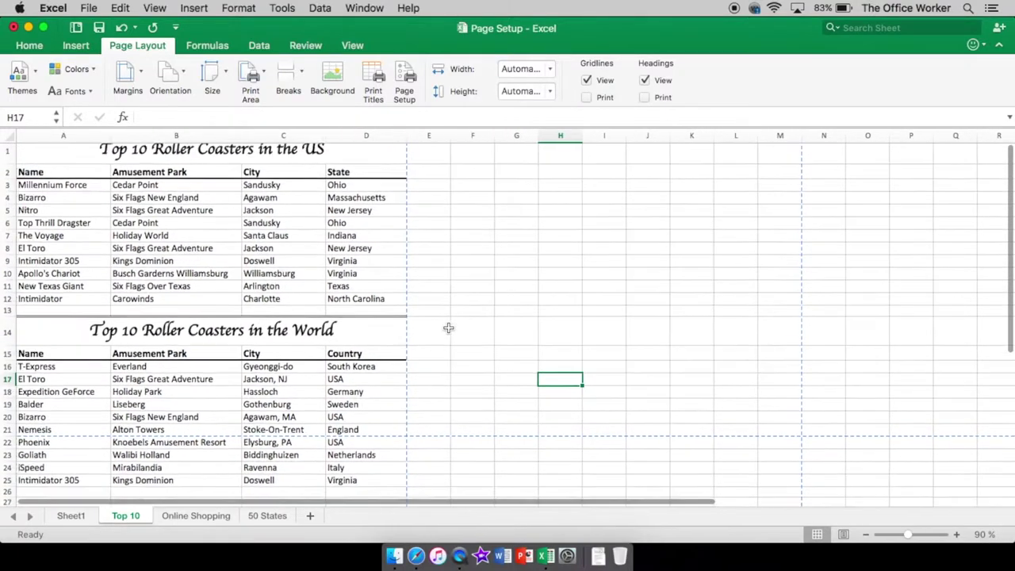
{"action": "scroll", "coordinate": [448, 327], "scroll_direction": "down", "scroll_amount": 1}
{"action": "scroll", "coordinate": [448, 327], "scroll_direction": "up", "scroll_amount": 2}
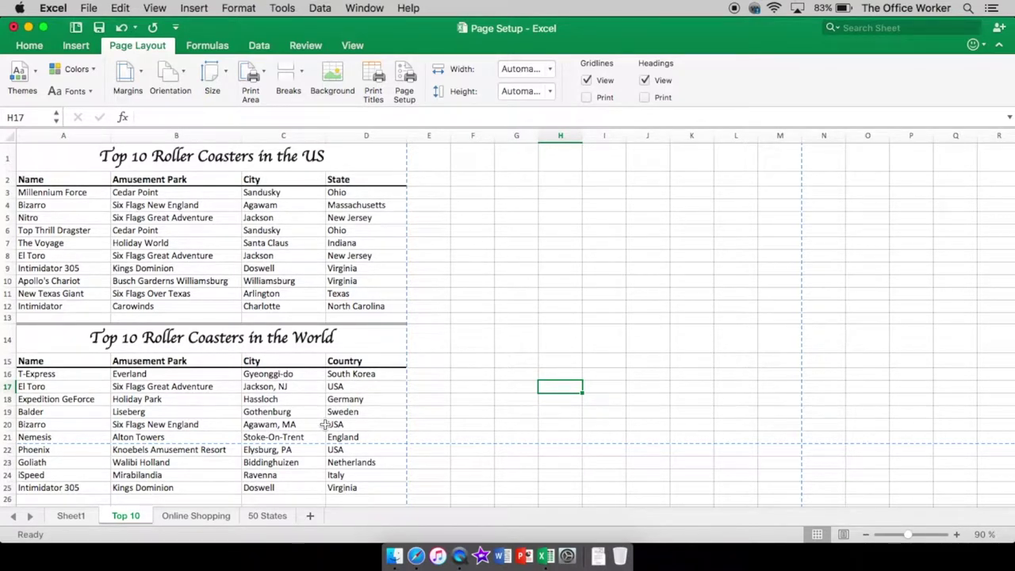
{"action": "left_click", "coordinate": [182, 156]}
{"action": "left_click_drag", "start_coordinate": [182, 157], "coordinate": [200, 492]}
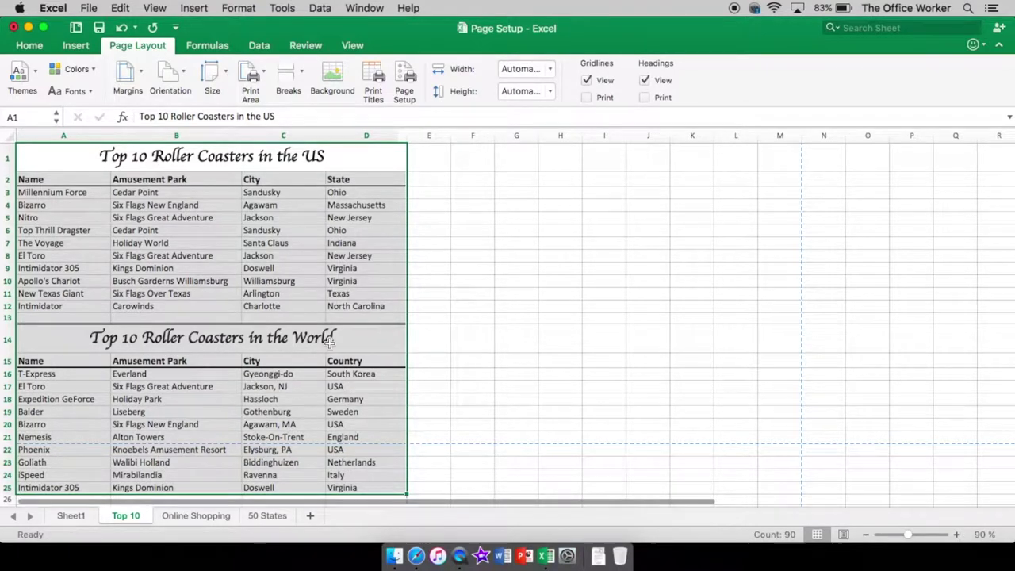
{"action": "left_click", "coordinate": [255, 74]}
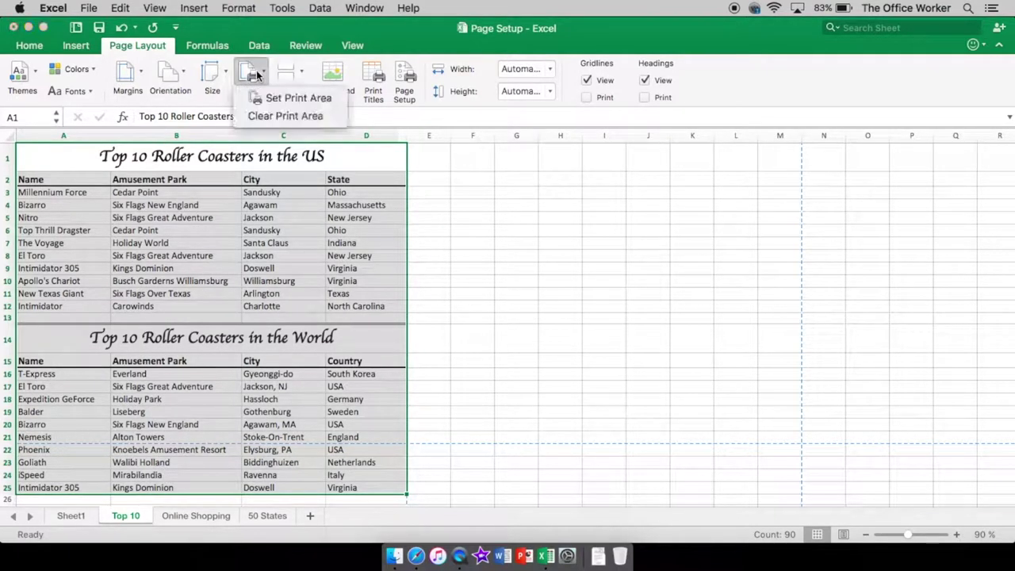
{"action": "left_click", "coordinate": [315, 98]}
{"action": "left_click", "coordinate": [502, 316]}
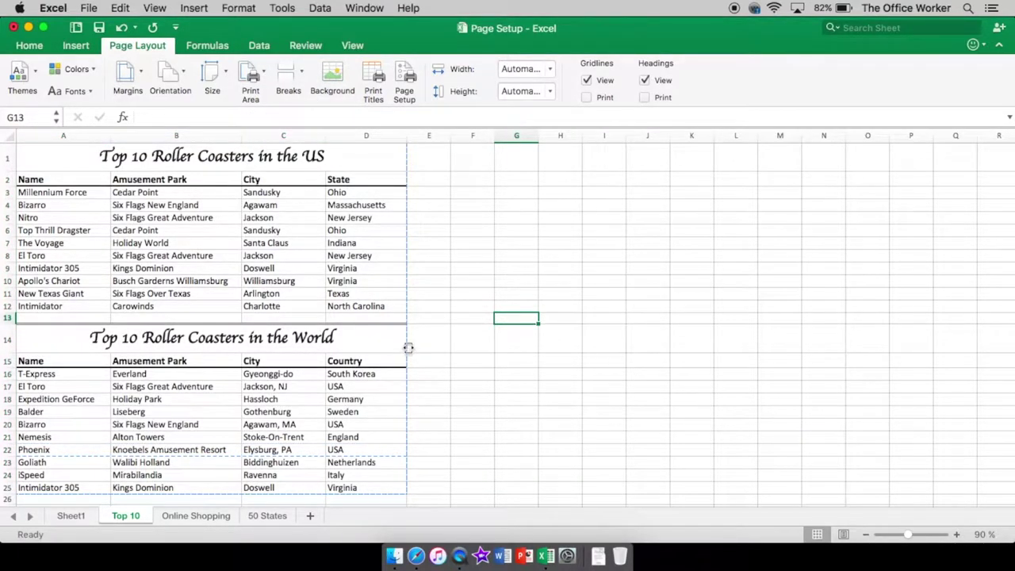
Step: Examine how the roller coaster tables split across pages in Page Layout view, and return to Normal view
{"action": "scroll", "coordinate": [408, 349], "scroll_direction": "down", "scroll_amount": 4}
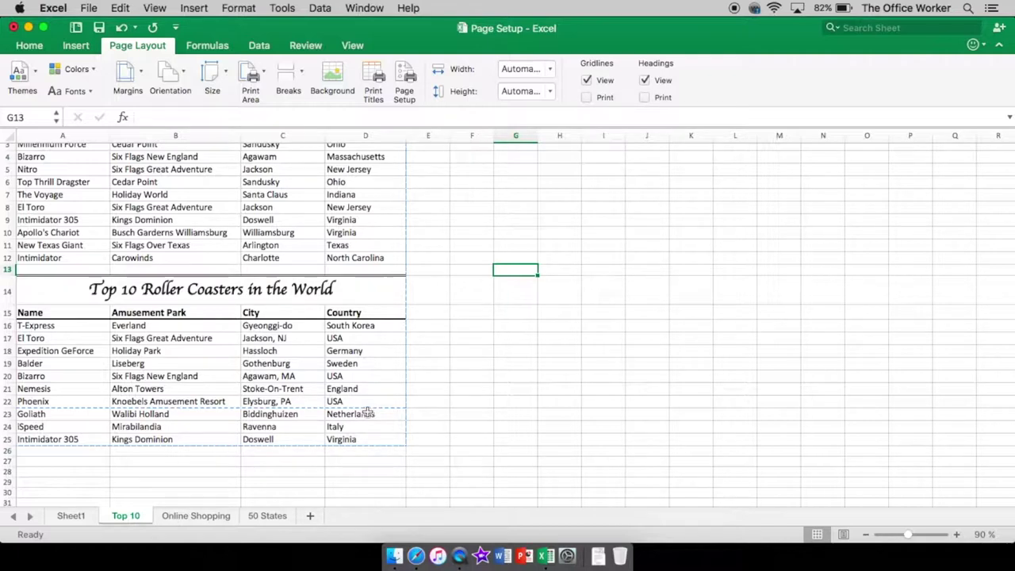
{"action": "scroll", "coordinate": [367, 411], "scroll_direction": "up", "scroll_amount": 3}
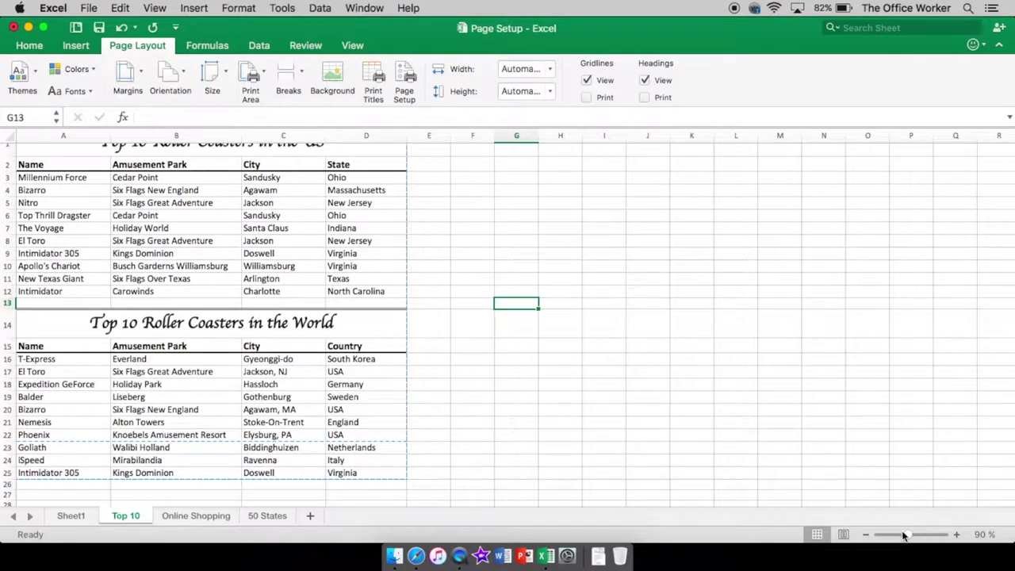
{"action": "left_click", "coordinate": [844, 535]}
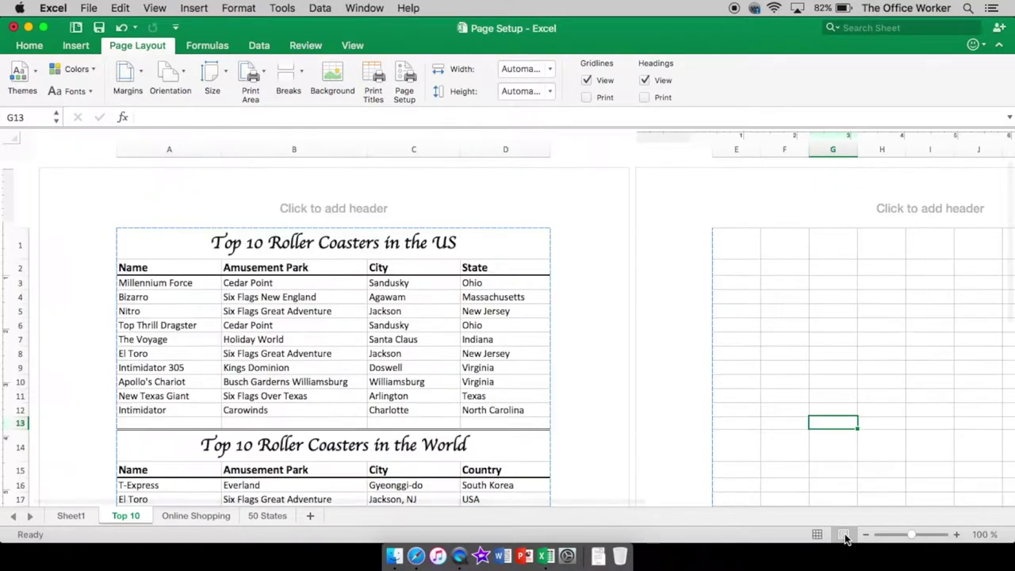
{"action": "scroll", "coordinate": [717, 445], "scroll_direction": "down", "scroll_amount": 1}
{"action": "scroll", "coordinate": [717, 445], "scroll_direction": "up", "scroll_amount": 2}
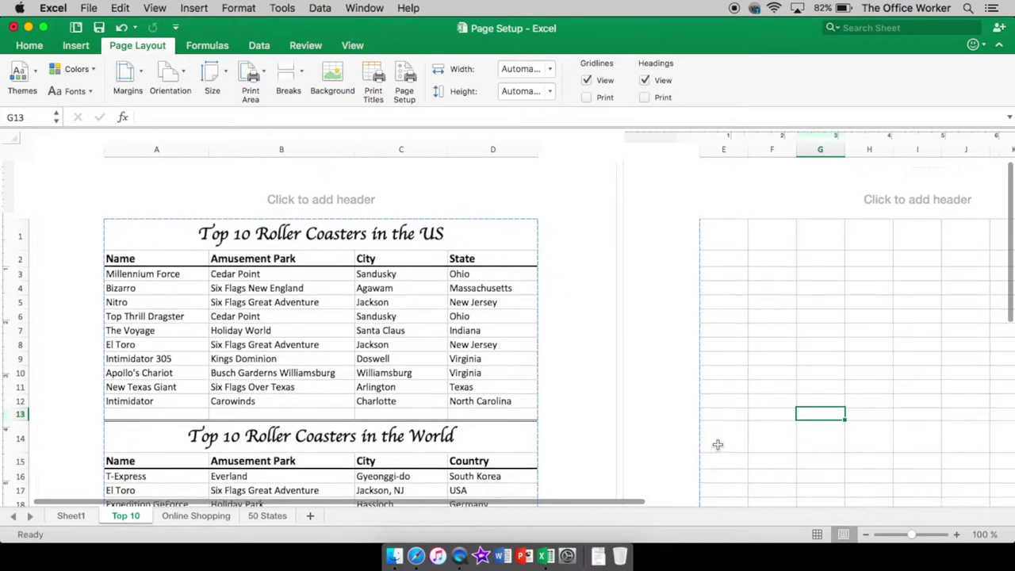
{"action": "scroll", "coordinate": [500, 262], "scroll_direction": "down", "scroll_amount": 5}
{"action": "scroll", "coordinate": [499, 260], "scroll_direction": "up", "scroll_amount": 5}
{"action": "scroll", "coordinate": [499, 257], "scroll_direction": "down", "scroll_amount": 4}
{"action": "scroll", "coordinate": [500, 258], "scroll_direction": "down", "scroll_amount": 1}
{"action": "scroll", "coordinate": [421, 389], "scroll_direction": "up", "scroll_amount": 4}
{"action": "scroll", "coordinate": [420, 389], "scroll_direction": "up", "scroll_amount": 3}
{"action": "scroll", "coordinate": [423, 389], "scroll_direction": "down", "scroll_amount": 2}
{"action": "scroll", "coordinate": [421, 390], "scroll_direction": "down", "scroll_amount": 5}
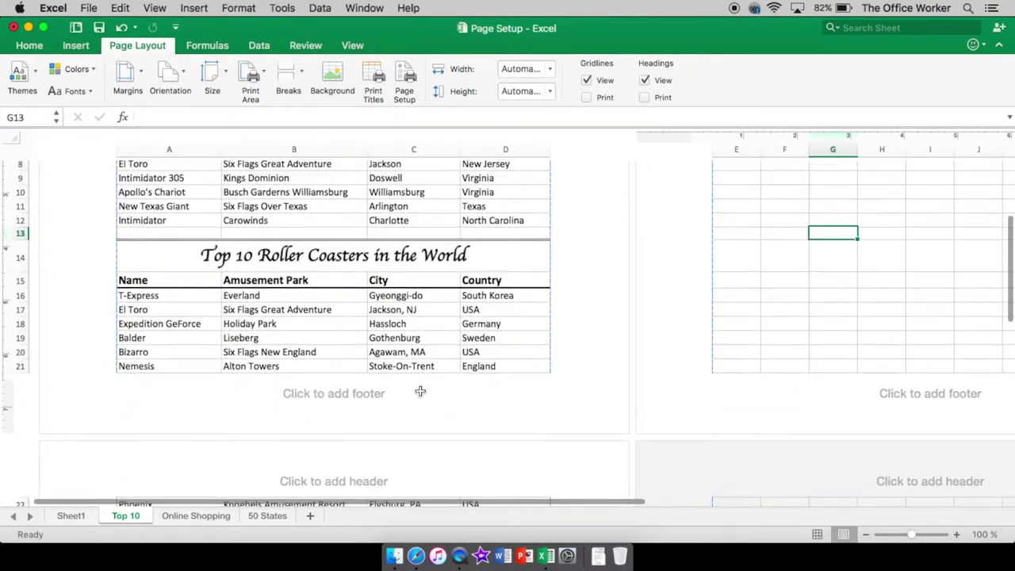
{"action": "scroll", "coordinate": [420, 391], "scroll_direction": "down", "scroll_amount": 4}
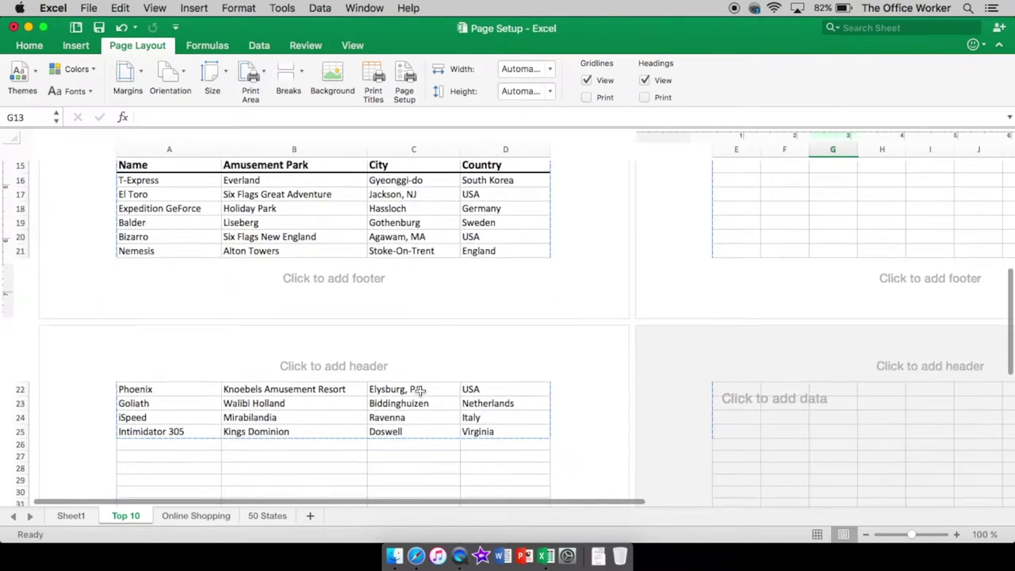
{"action": "scroll", "coordinate": [419, 389], "scroll_direction": "up", "scroll_amount": 8}
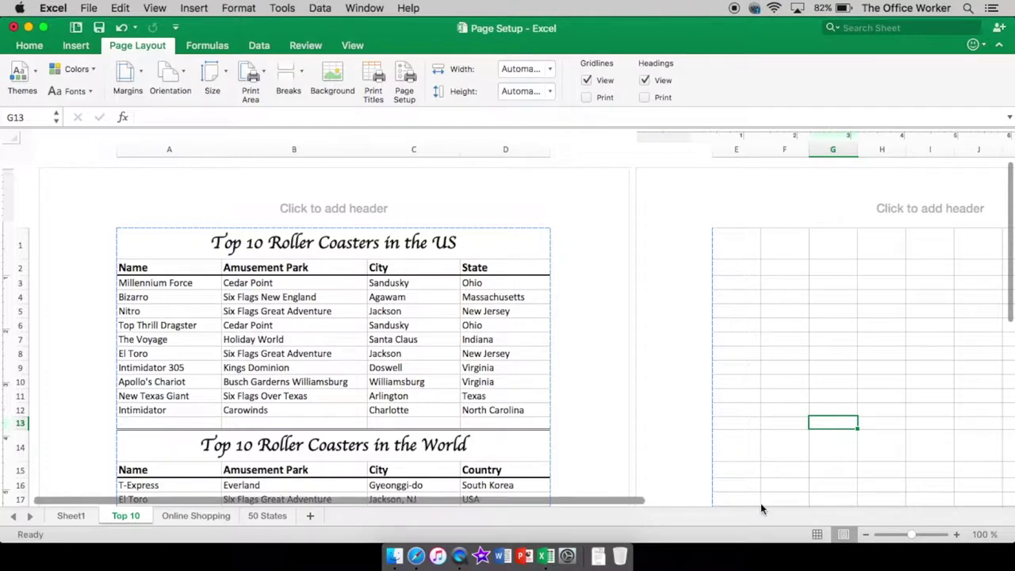
{"action": "left_click", "coordinate": [816, 533]}
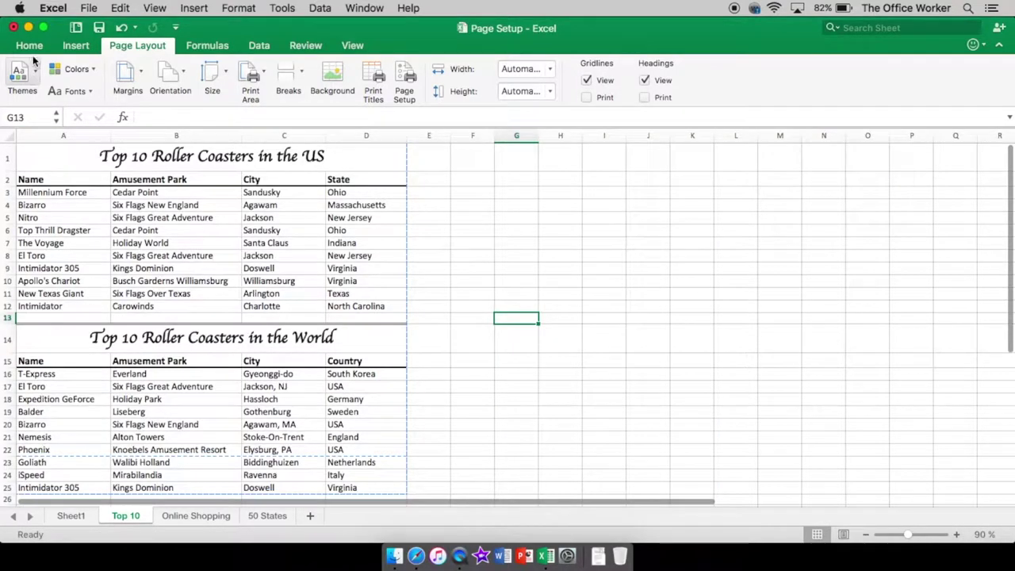
Step: Page through the Top 10 sheet's print preview and turn on Scale to fit at 1 page wide by 1 page tall
{"action": "left_click", "coordinate": [89, 8]}
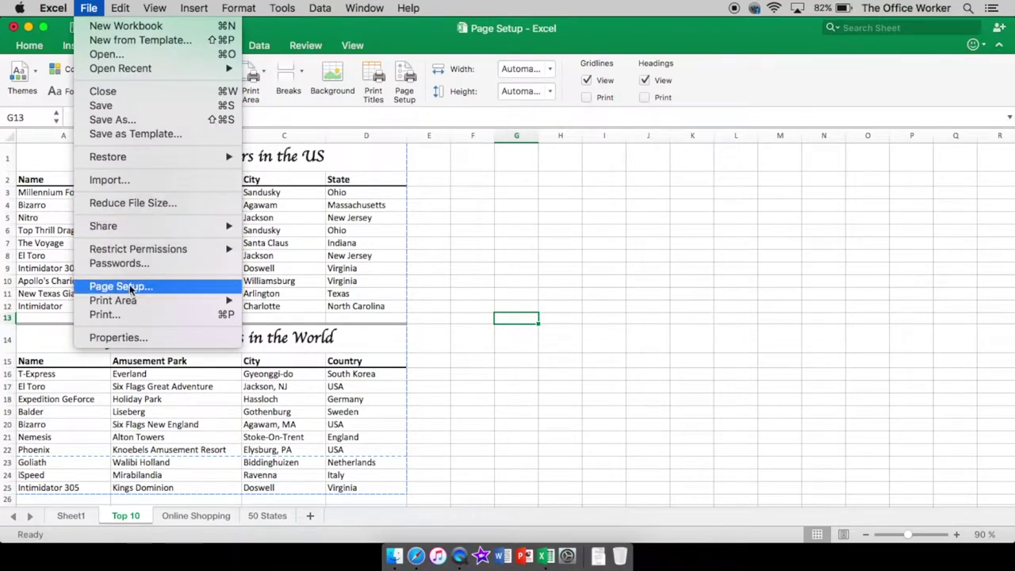
{"action": "left_click", "coordinate": [122, 315]}
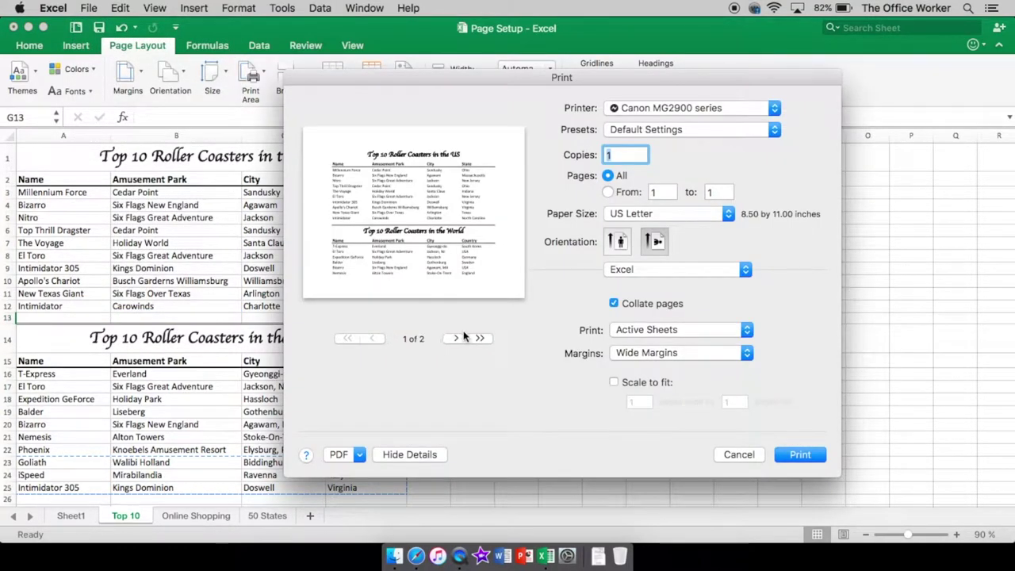
{"action": "left_click", "coordinate": [456, 338]}
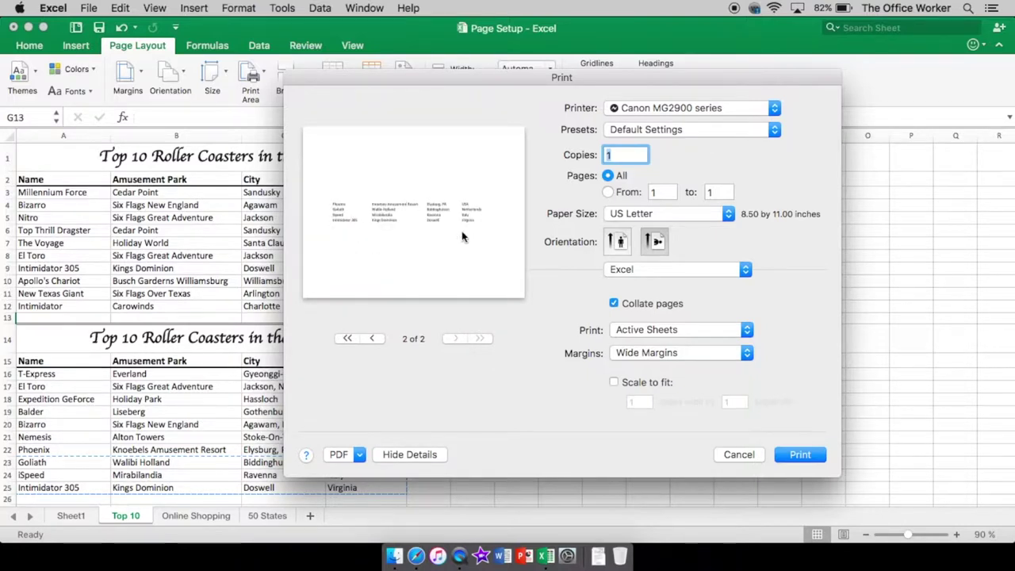
{"action": "left_click", "coordinate": [377, 339]}
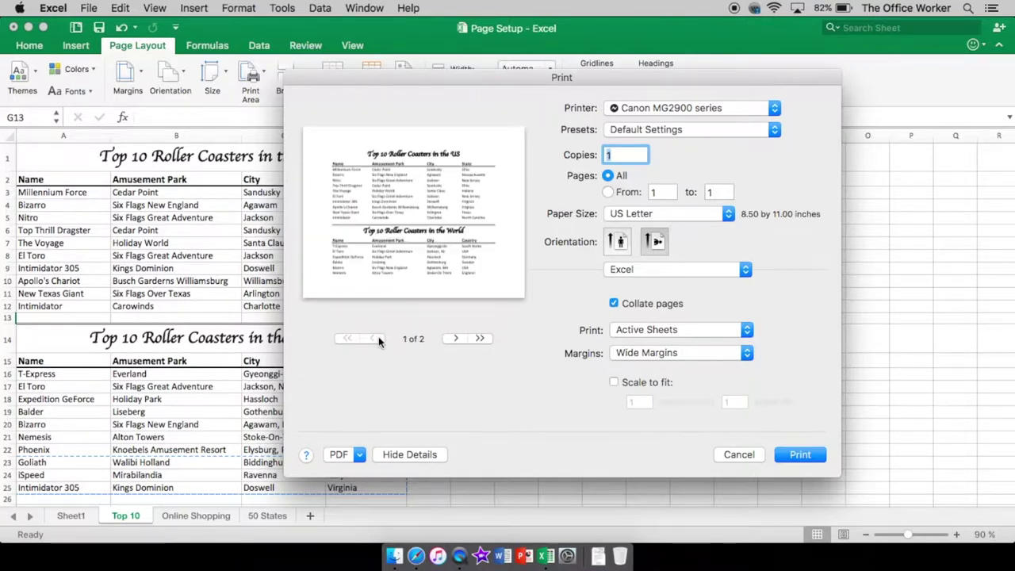
{"action": "left_click", "coordinate": [646, 384]}
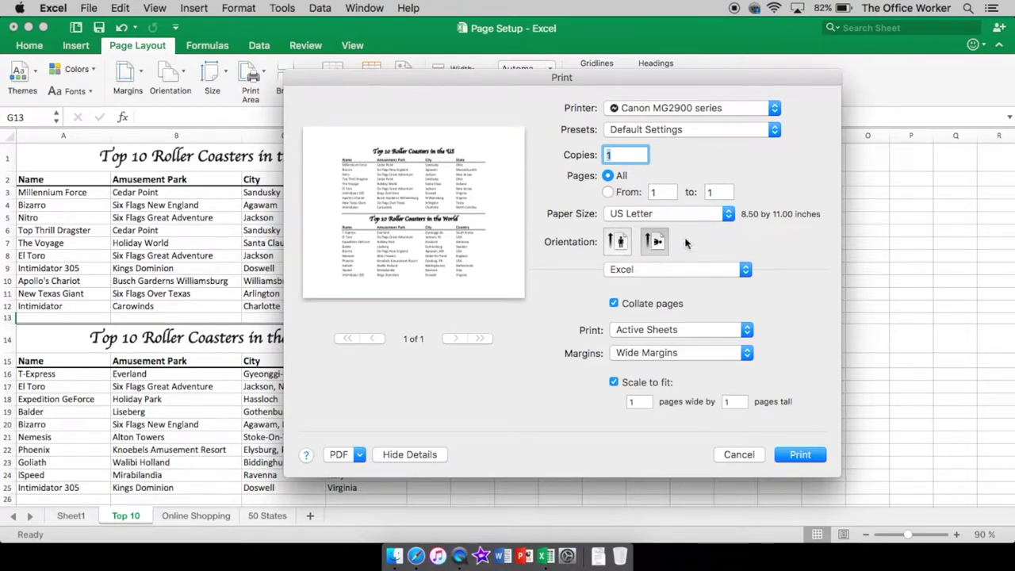
Step: Compare portrait and landscape orientation in the Top 10 print preview, return to landscape and leave without printing
{"action": "left_click", "coordinate": [656, 241]}
{"action": "left_click", "coordinate": [619, 242]}
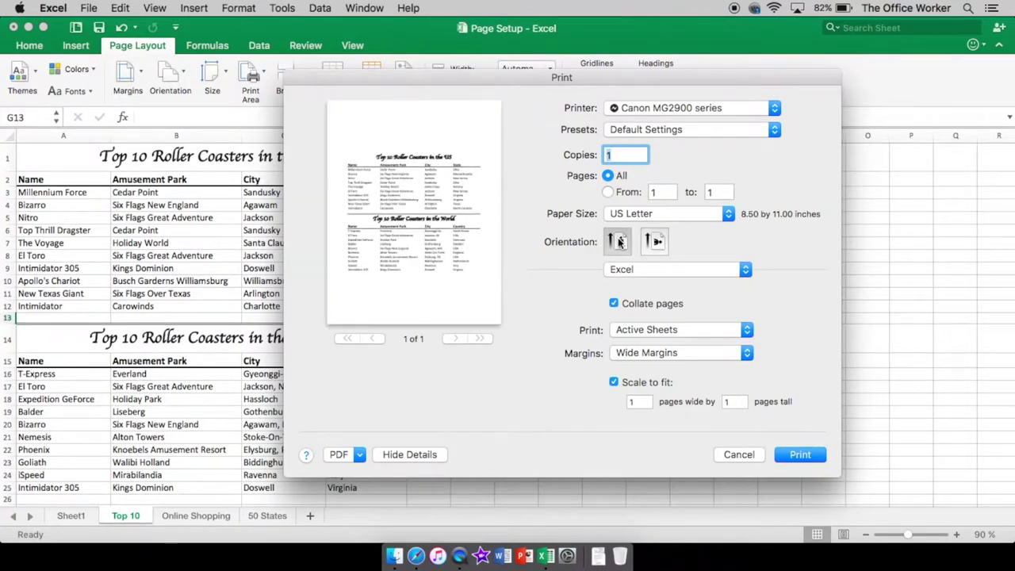
{"action": "left_click", "coordinate": [655, 242]}
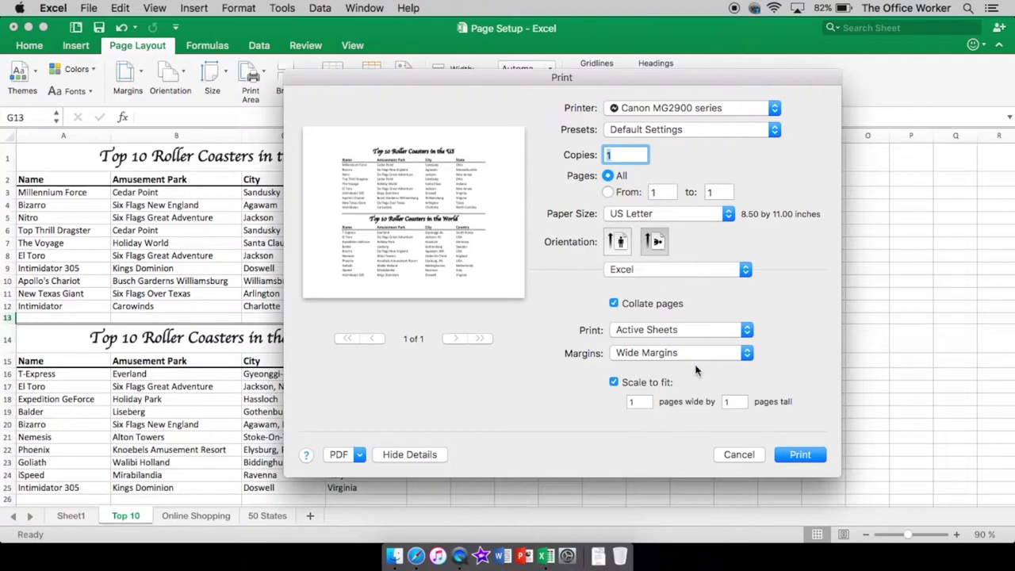
{"action": "left_click", "coordinate": [738, 454]}
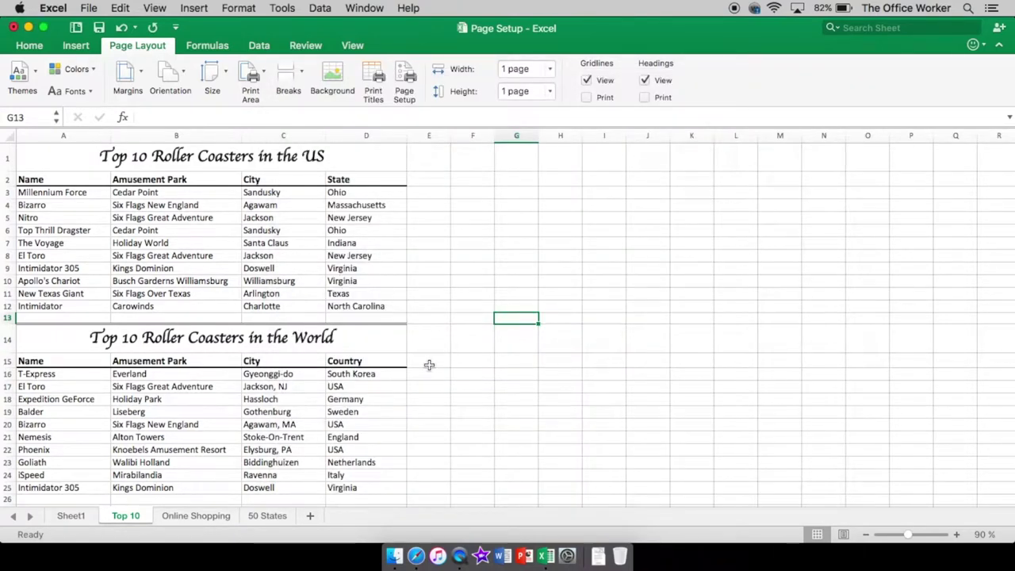
Step: Set the US roller coaster table, A1:D12, as the print area and check it in Page Layout view before returning to Normal view
{"action": "scroll", "coordinate": [428, 364], "scroll_direction": "down", "scroll_amount": 3}
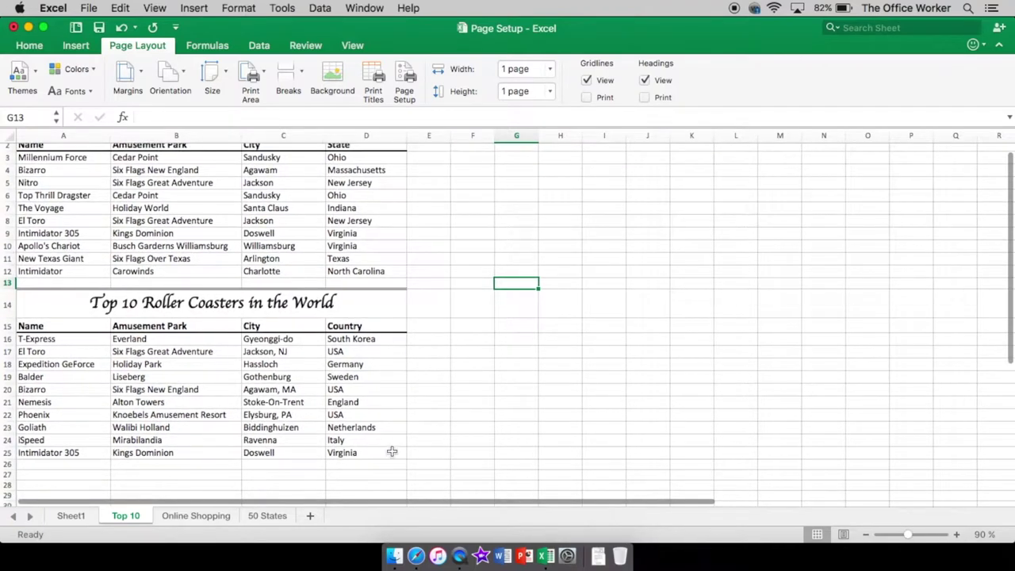
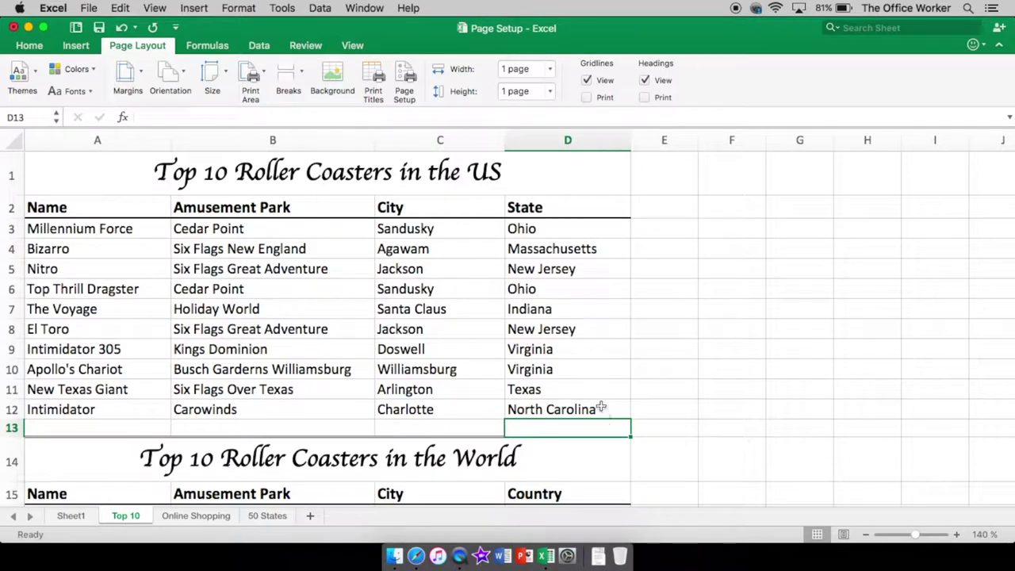
{"action": "left_click", "coordinate": [250, 77]}
{"action": "left_click", "coordinate": [259, 98]}
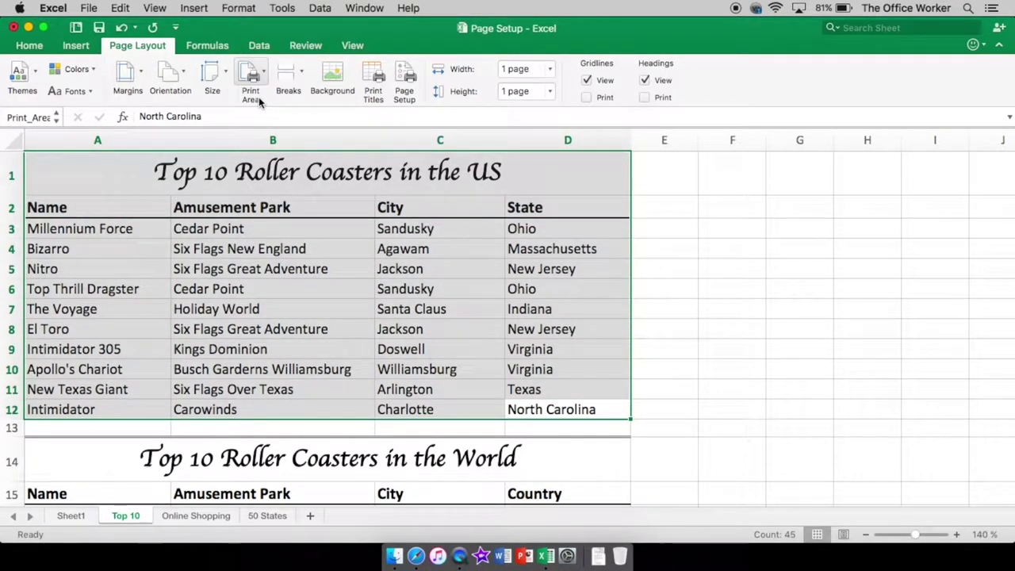
{"action": "left_click", "coordinate": [671, 272]}
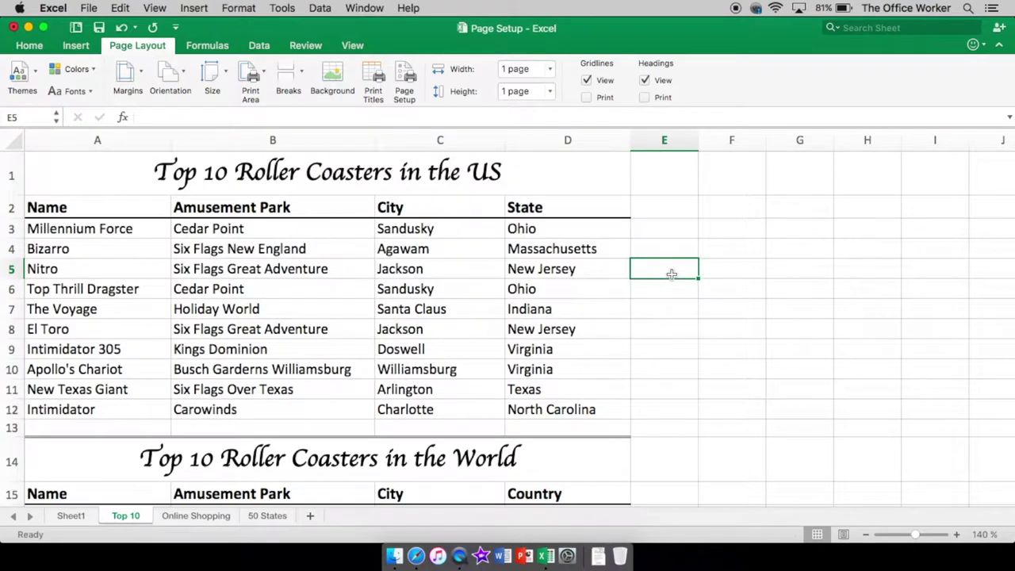
{"action": "left_click", "coordinate": [843, 536]}
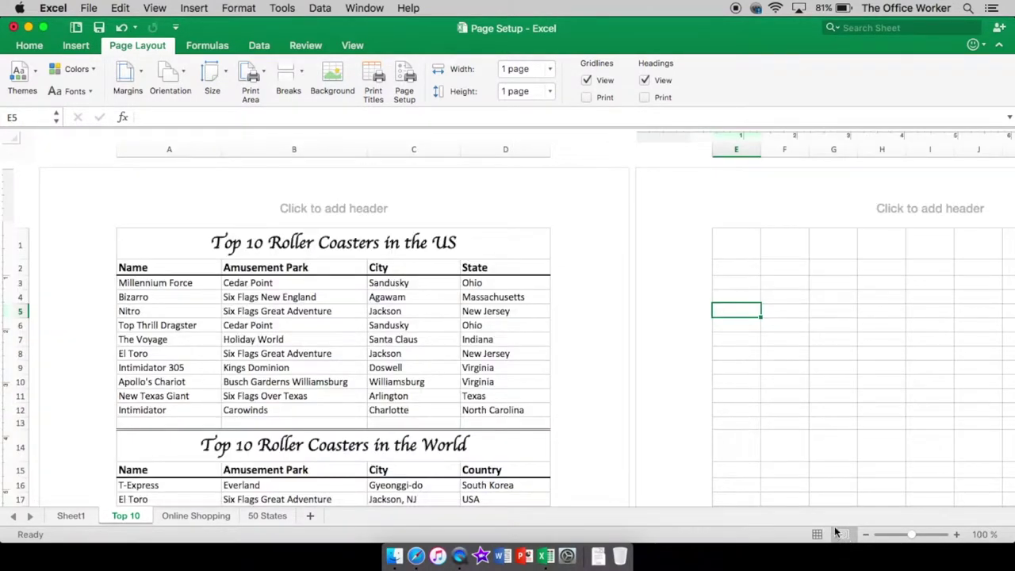
{"action": "left_click", "coordinate": [815, 535]}
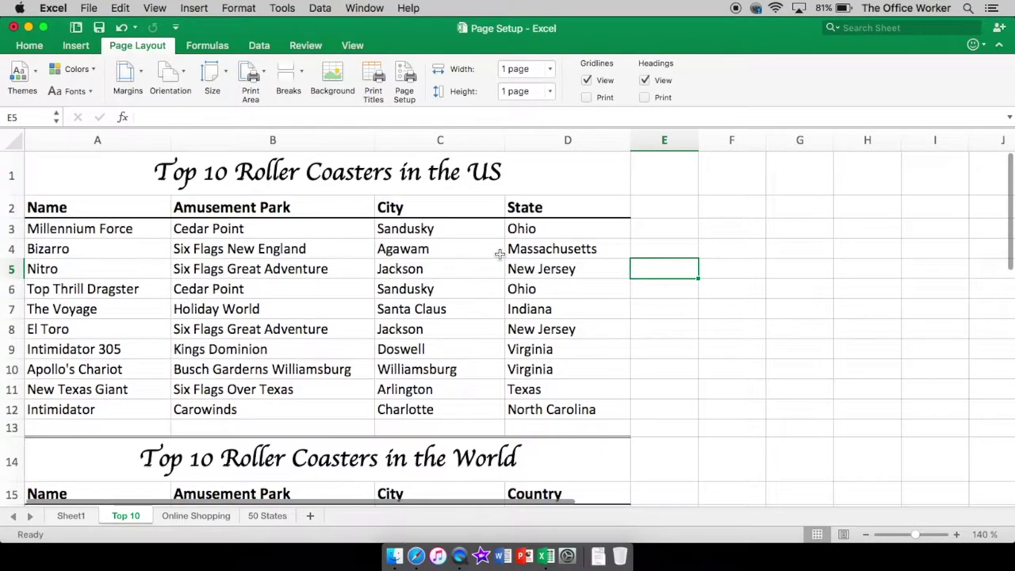
Step: Select A1:D12 on the Top 10 sheet, clear the print area and set it again to that range
{"action": "left_click_drag", "start_coordinate": [602, 413], "coordinate": [66, 144]}
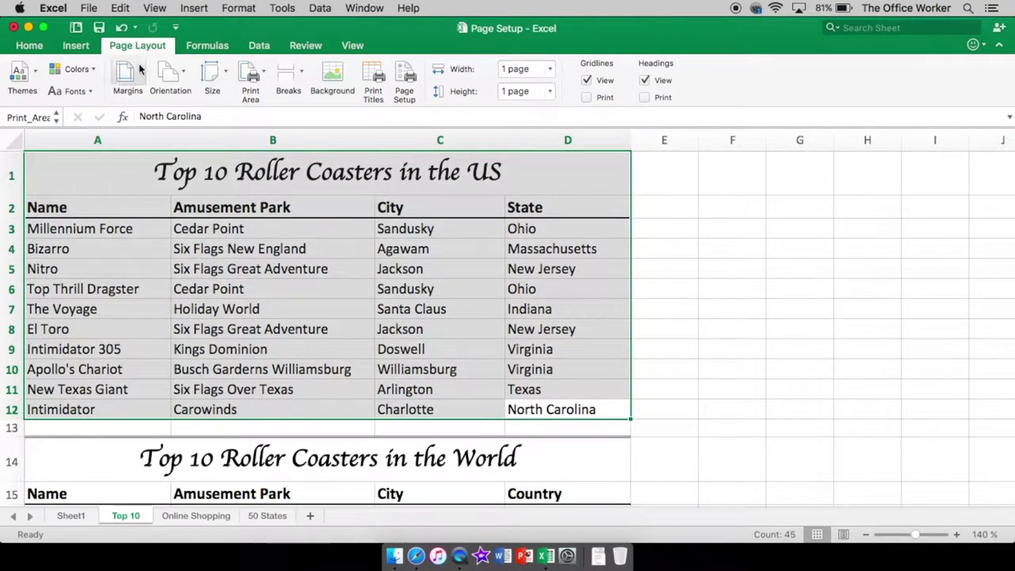
{"action": "left_click", "coordinate": [251, 75]}
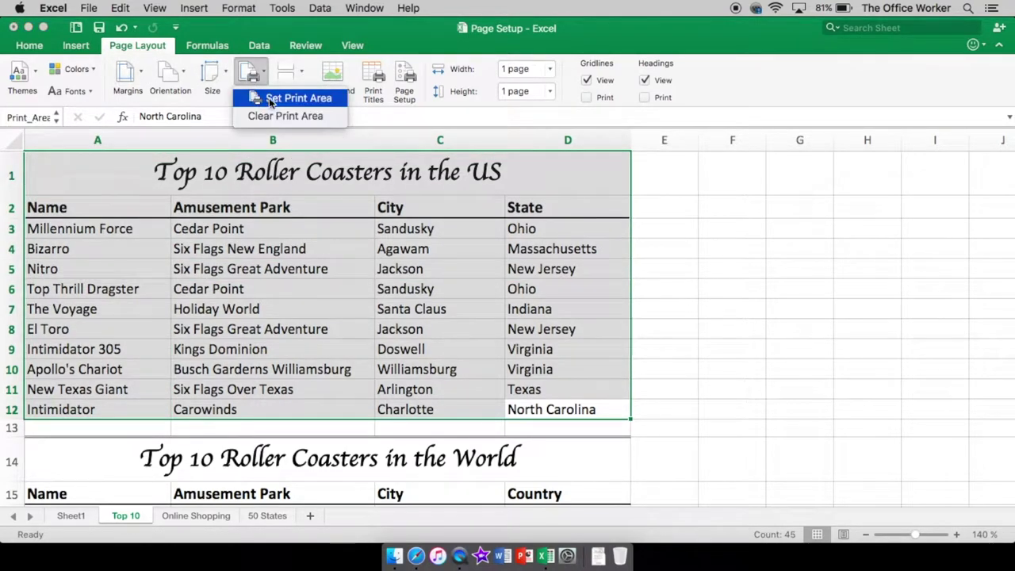
{"action": "left_click", "coordinate": [268, 97]}
{"action": "left_click", "coordinate": [250, 75]}
{"action": "left_click", "coordinate": [262, 116]}
{"action": "left_click", "coordinate": [252, 75]}
{"action": "left_click", "coordinate": [269, 99]}
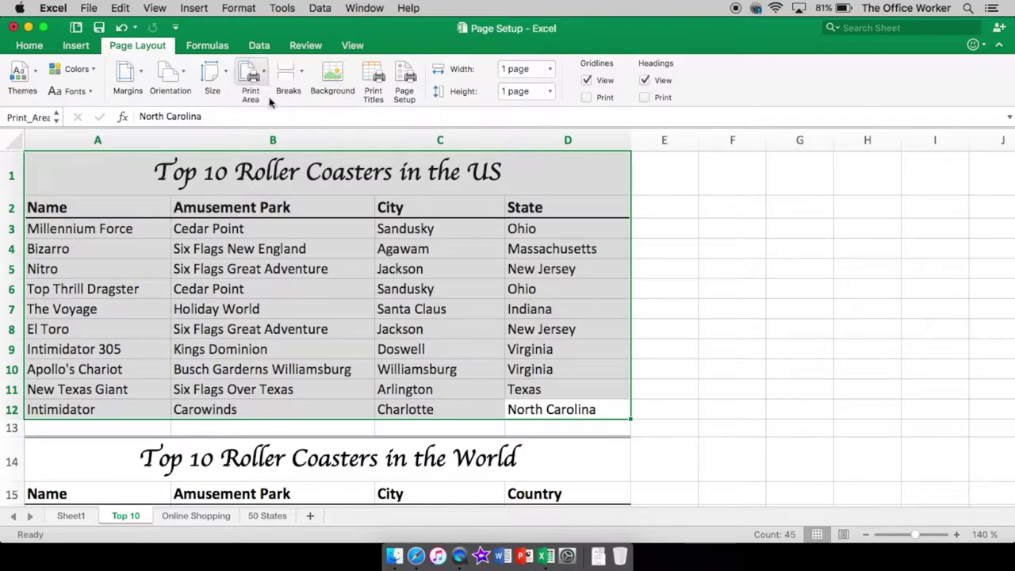
{"action": "left_click", "coordinate": [734, 282]}
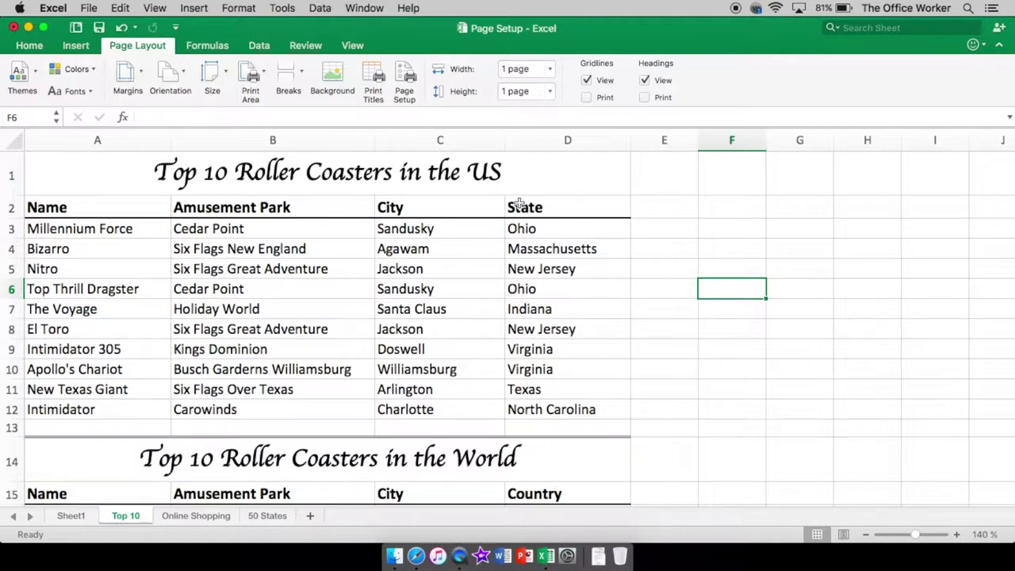
Step: Check the US table in print preview, turn off Scale to fit and leave without printing
{"action": "left_click", "coordinate": [89, 9]}
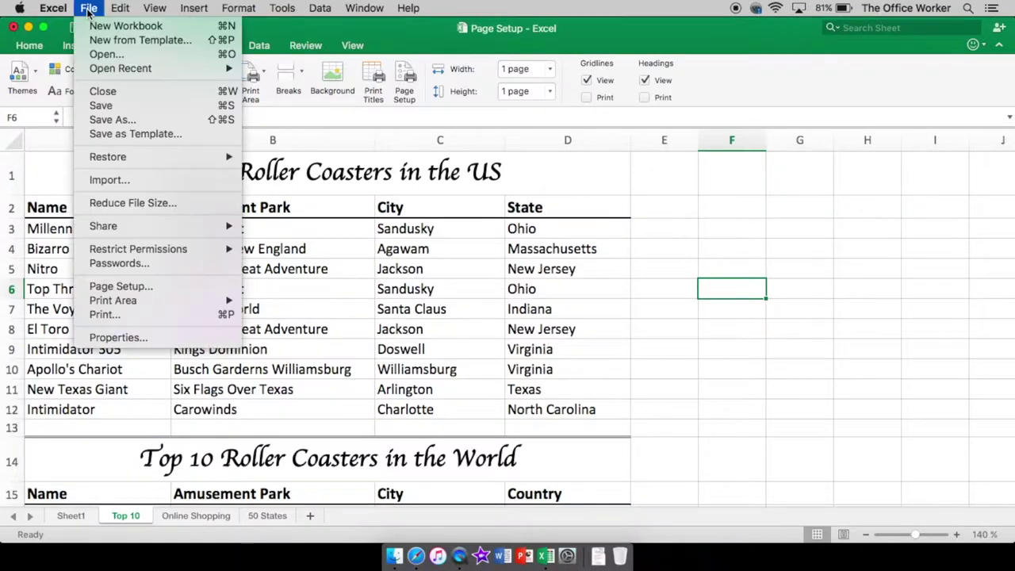
{"action": "left_click", "coordinate": [138, 314]}
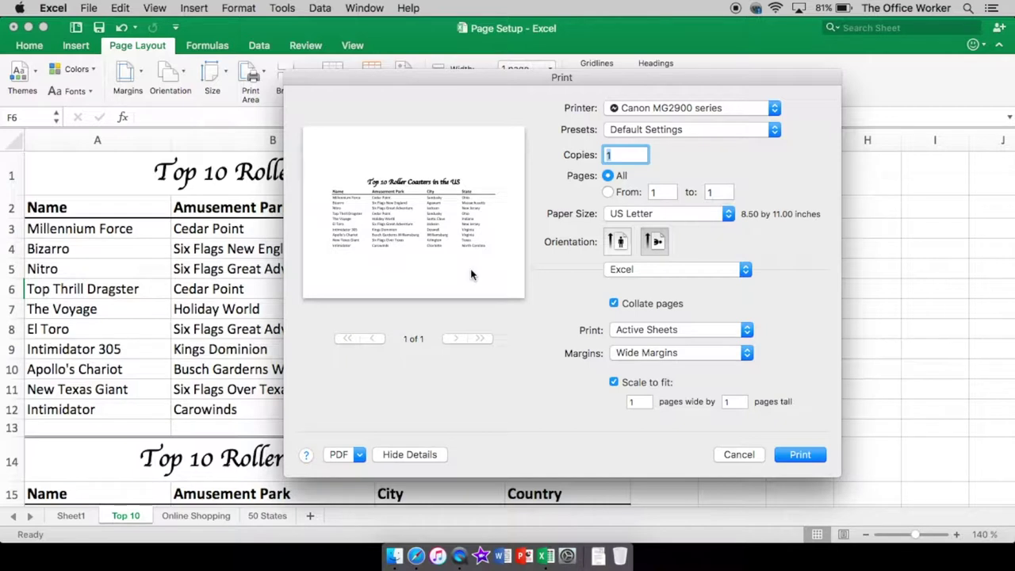
{"action": "left_click", "coordinate": [613, 383]}
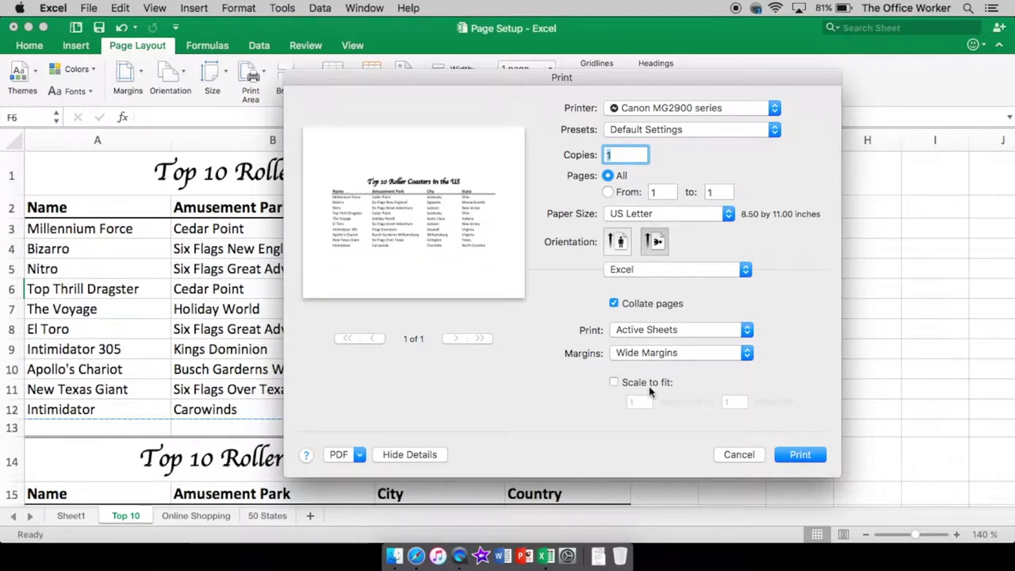
{"action": "left_click", "coordinate": [743, 455]}
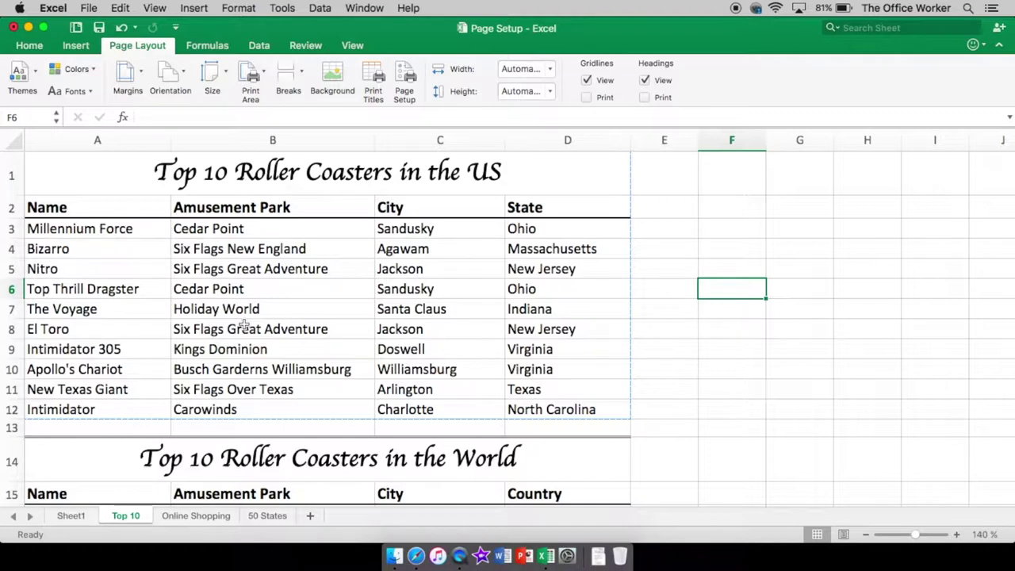
Step: On the Online Shopping sheet, hide the on-screen gridlines and turn on gridline printing
{"action": "left_click", "coordinate": [199, 521]}
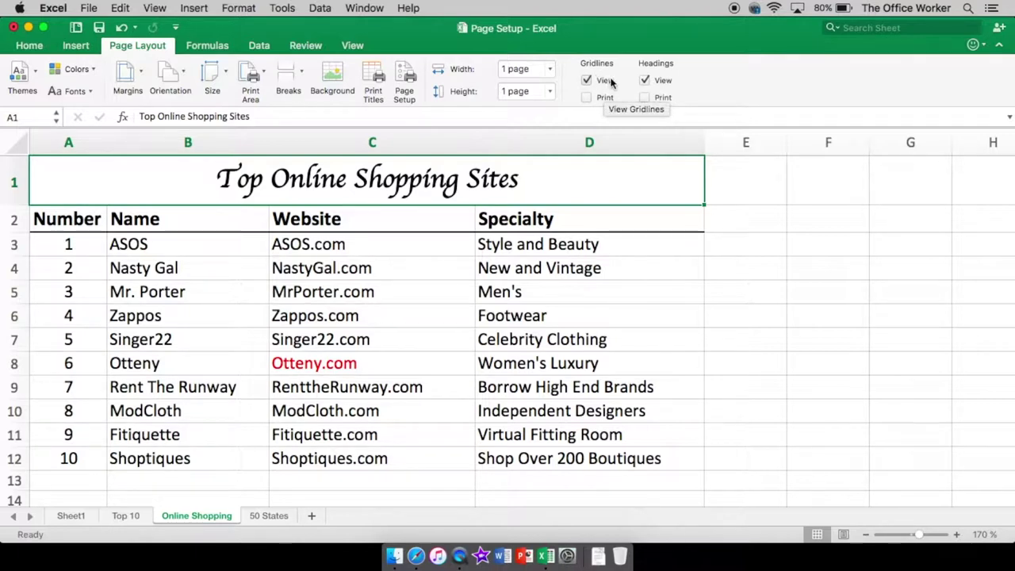
{"action": "left_click", "coordinate": [586, 81]}
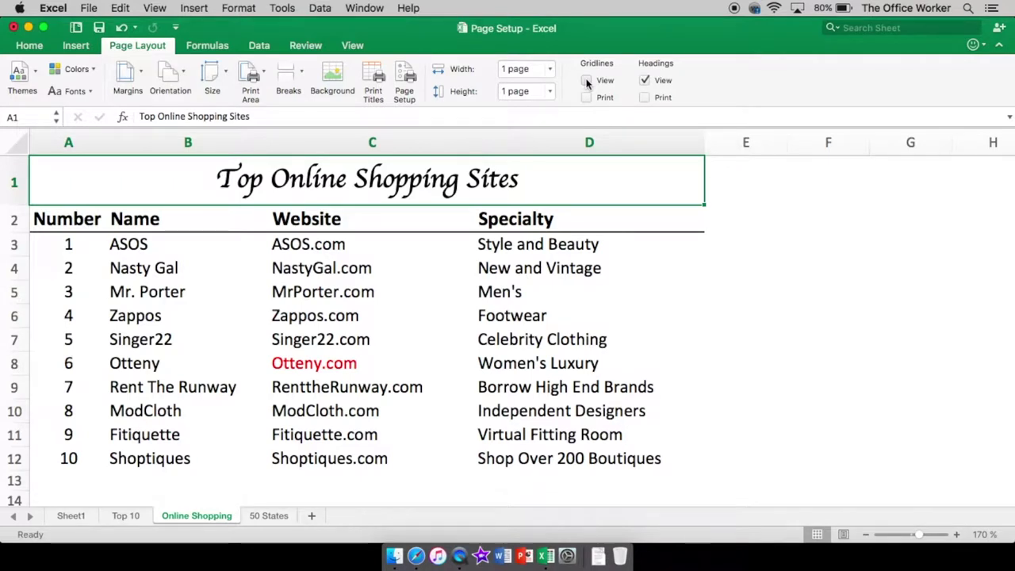
{"action": "left_click", "coordinate": [585, 98]}
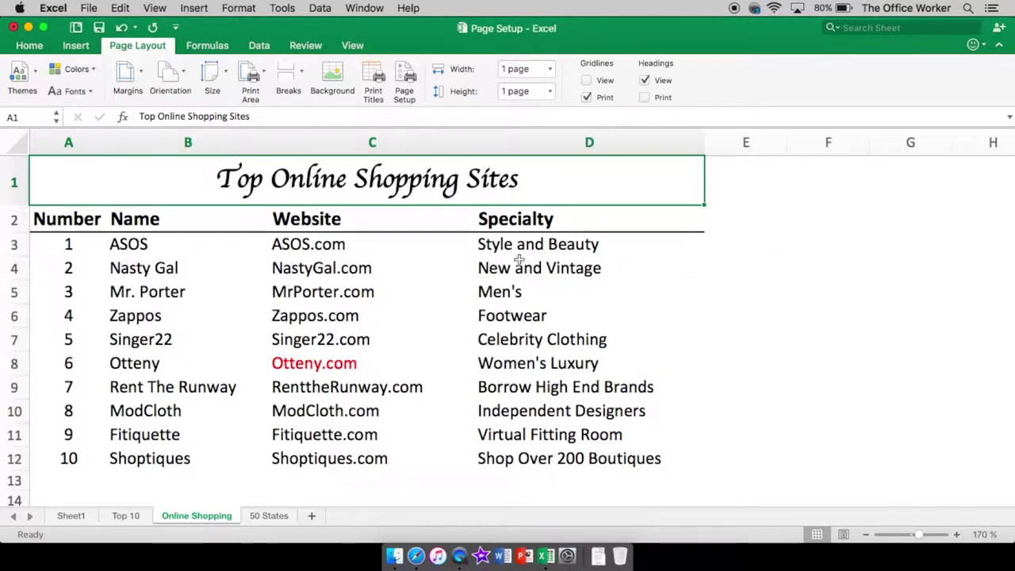
Step: In the Online Shopping sheet's print settings, switch to landscape, turn off Scale to fit and leave without printing
{"action": "left_click", "coordinate": [88, 7]}
{"action": "left_click", "coordinate": [123, 314]}
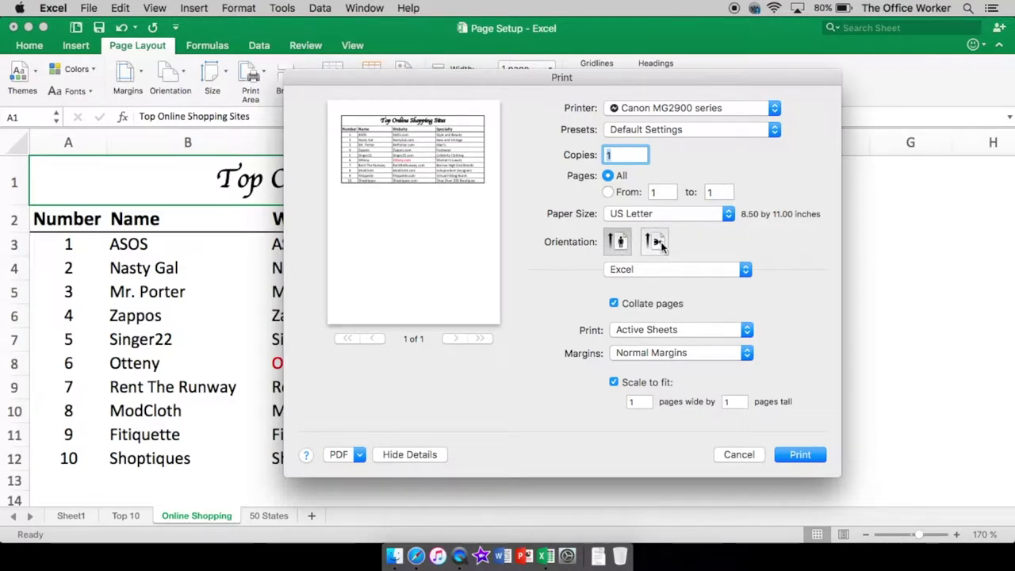
{"action": "left_click", "coordinate": [655, 242]}
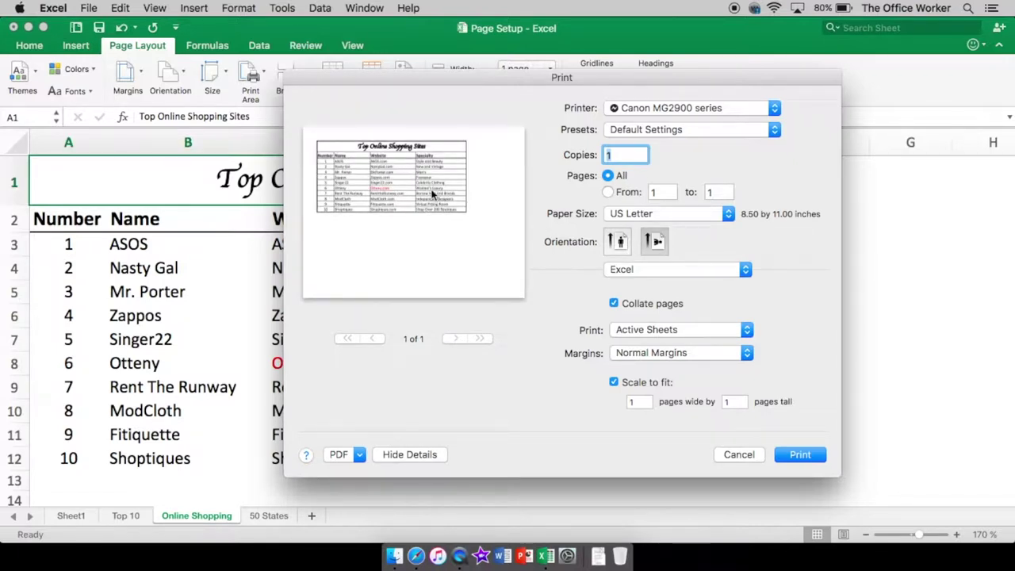
{"action": "left_click", "coordinate": [615, 382]}
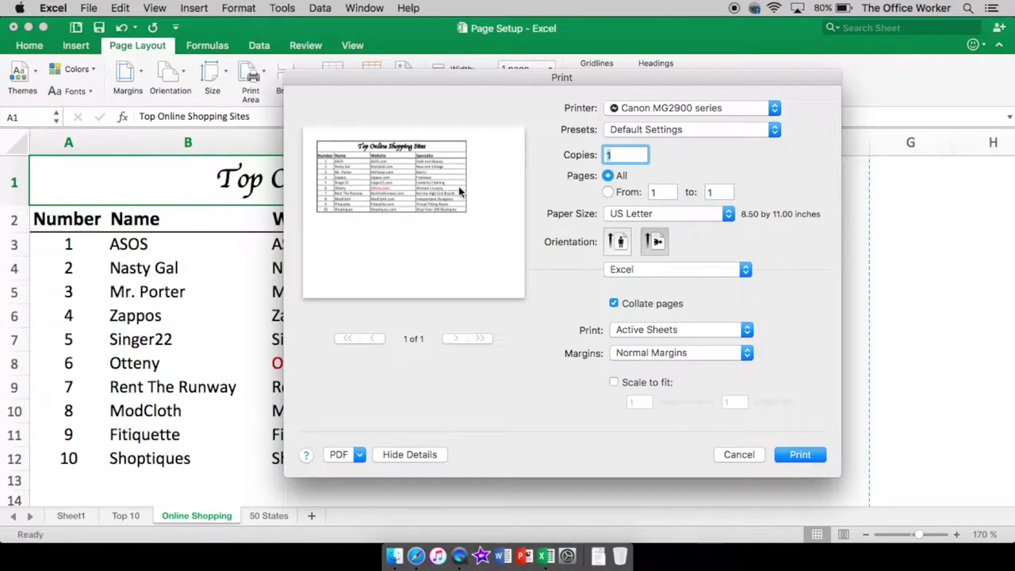
{"action": "left_click", "coordinate": [738, 455]}
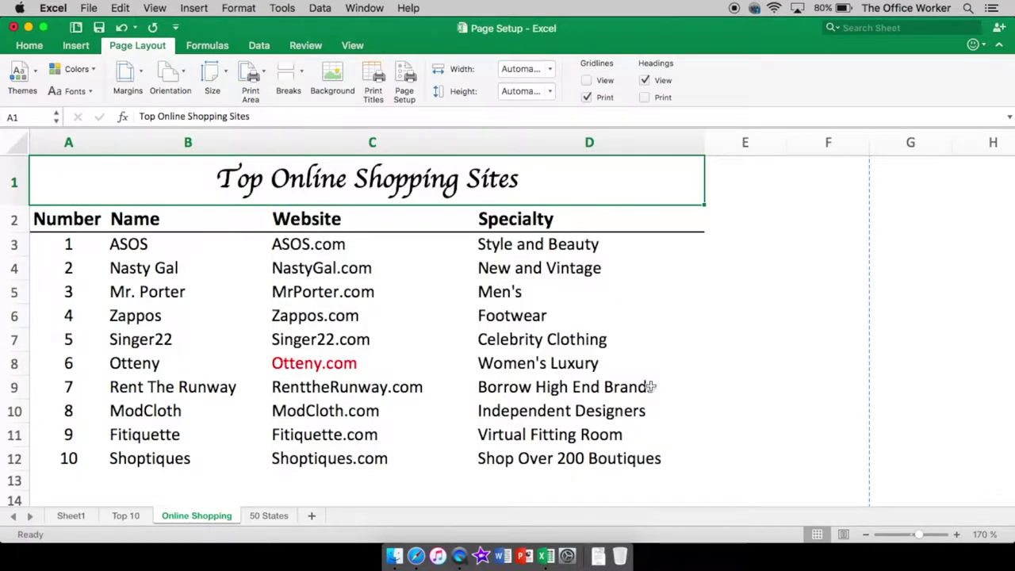
Step: Show the gridlines on screen but exclude them from printing, and turn on heading printing while keeping headings visible on the Online Shopping sheet
{"action": "left_click", "coordinate": [586, 80]}
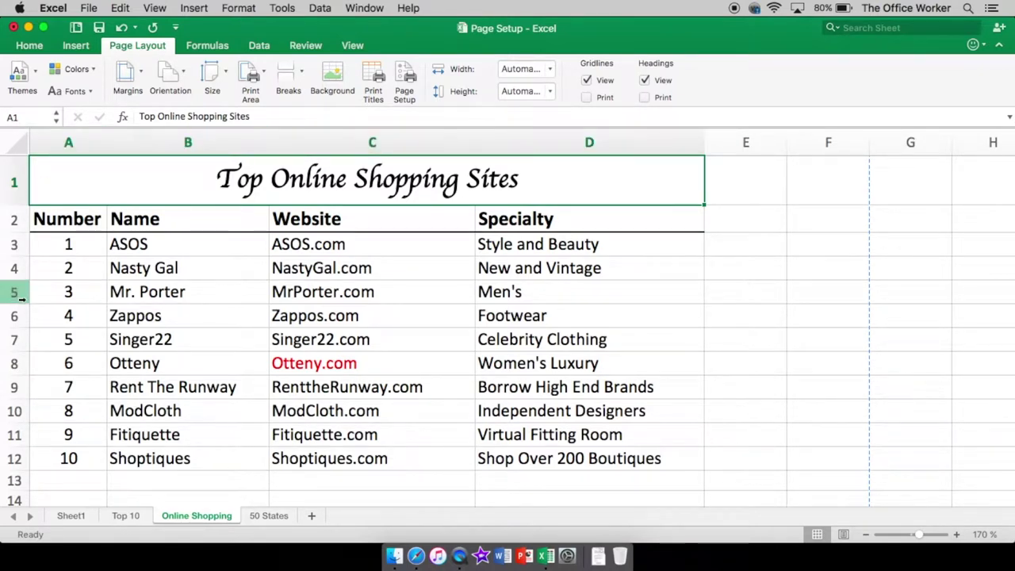
{"action": "left_click", "coordinate": [662, 82]}
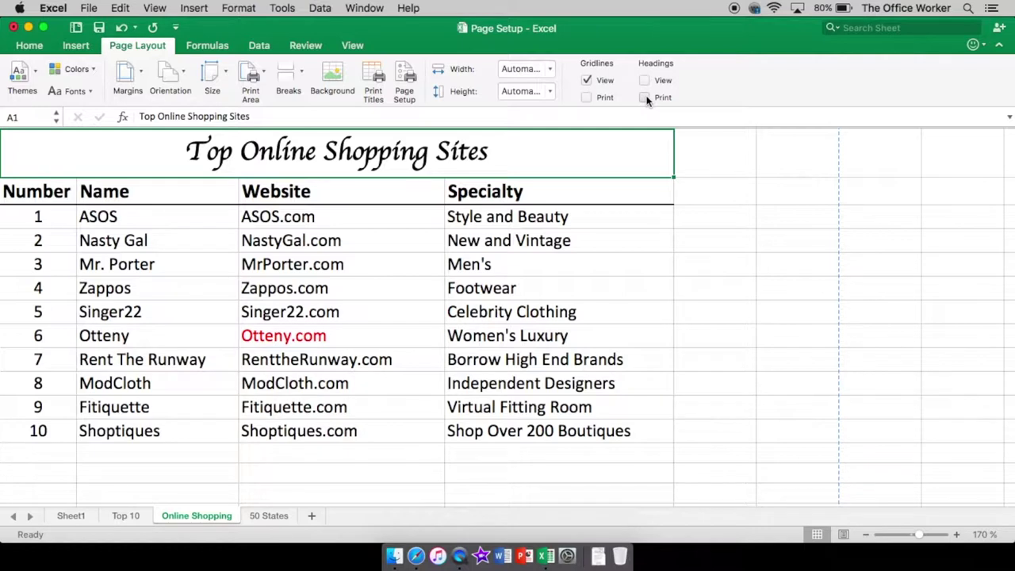
{"action": "left_click", "coordinate": [645, 98]}
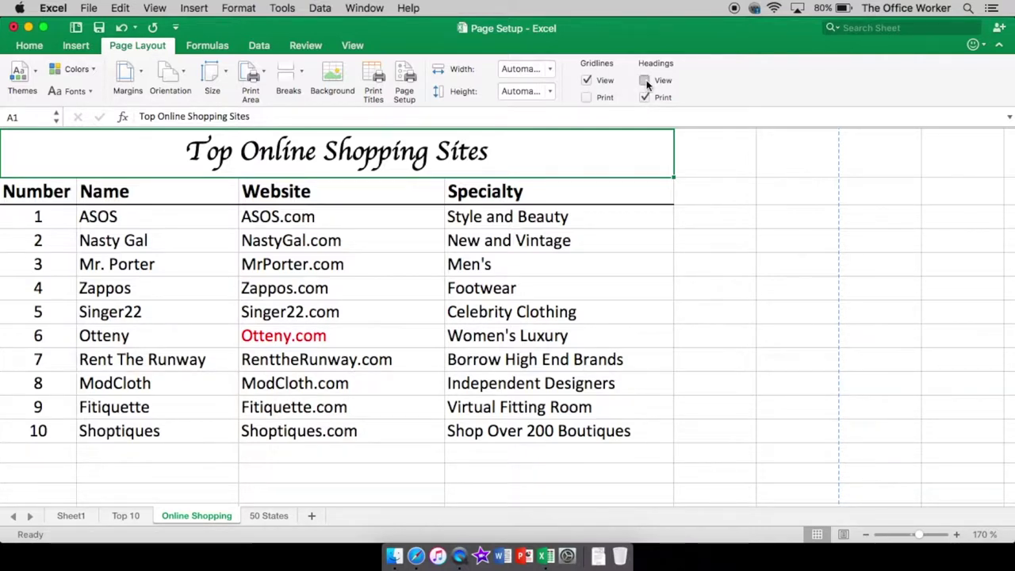
{"action": "left_click", "coordinate": [645, 80]}
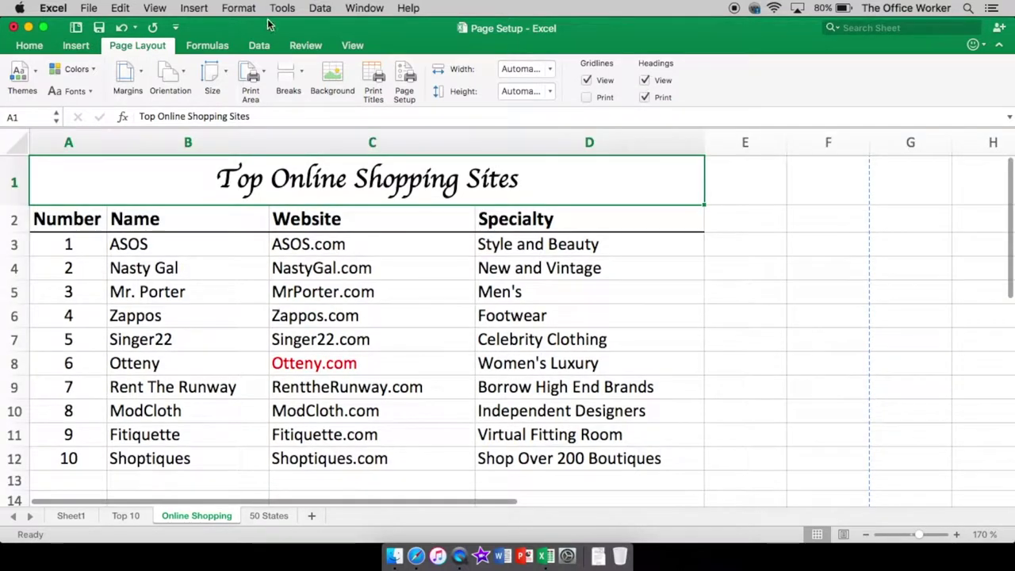
Step: Check the Online Shopping sheet with printed headings in print preview and leave without printing
{"action": "left_click", "coordinate": [89, 9]}
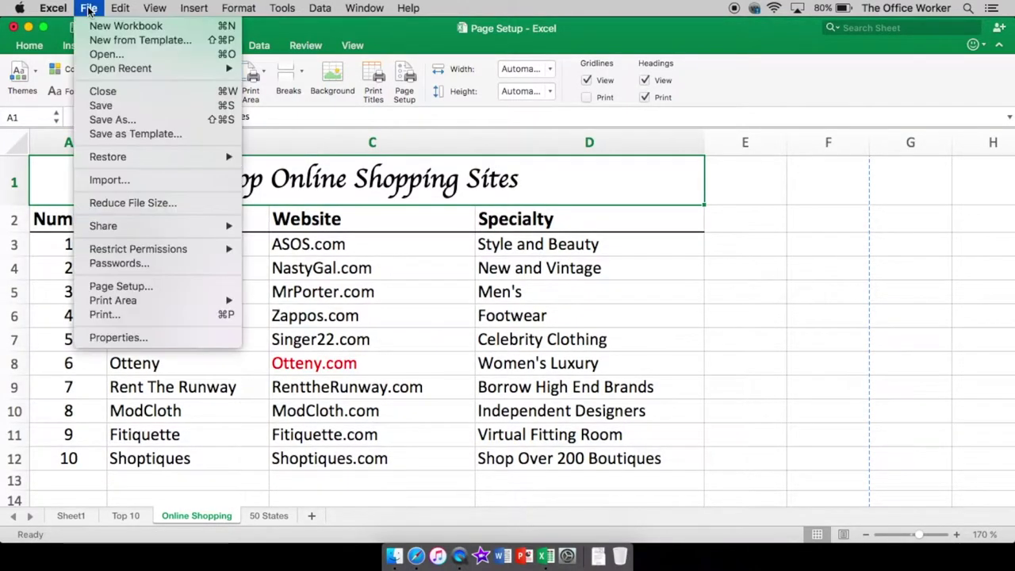
{"action": "left_click", "coordinate": [131, 317]}
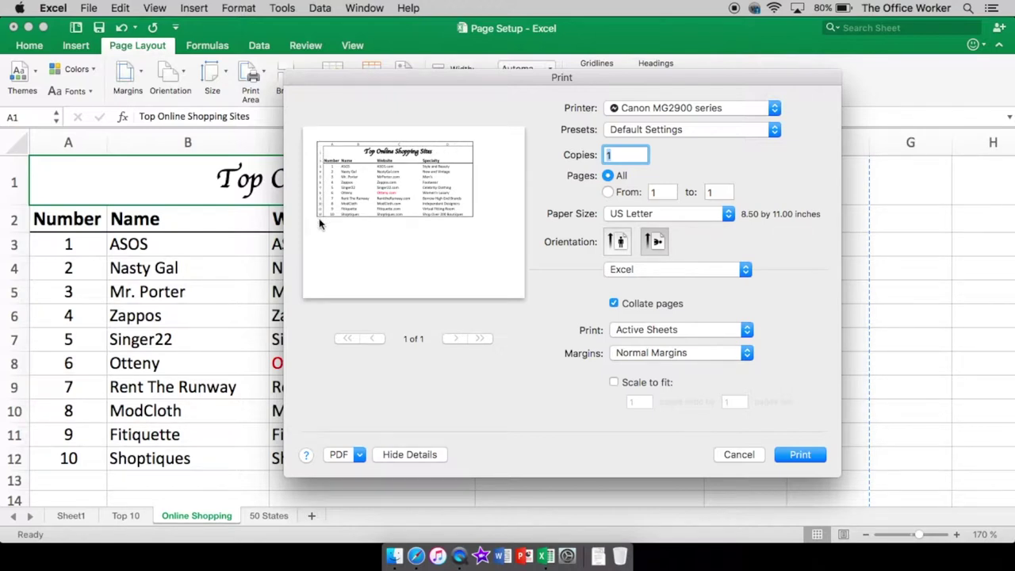
{"action": "left_click", "coordinate": [738, 454]}
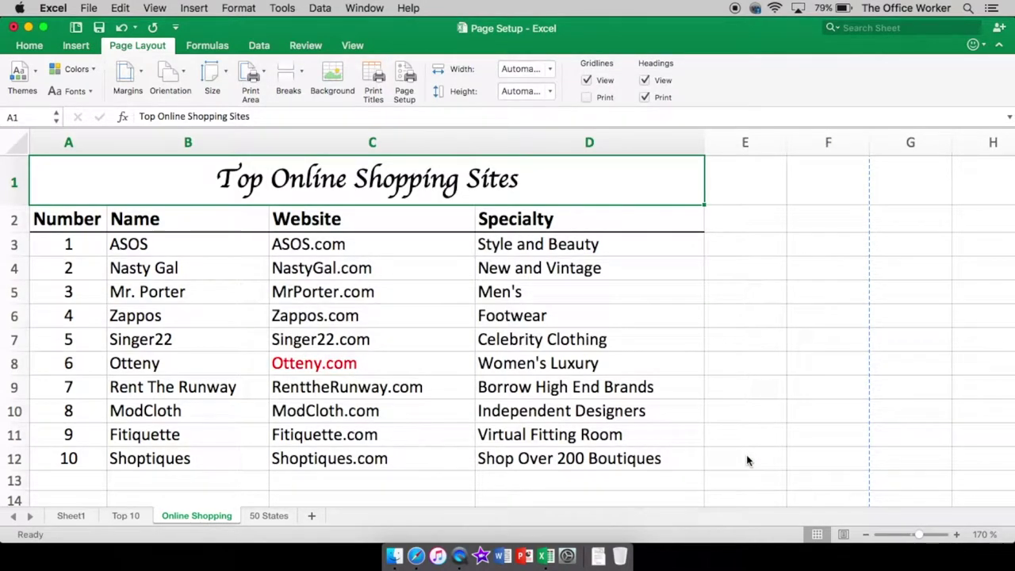
Step: Zoom the Online Shopping sheet out to 130% and examine the dashed page-break lines around the table
{"action": "scroll", "coordinate": [720, 481], "scroll_direction": "down", "scroll_amount": 5}
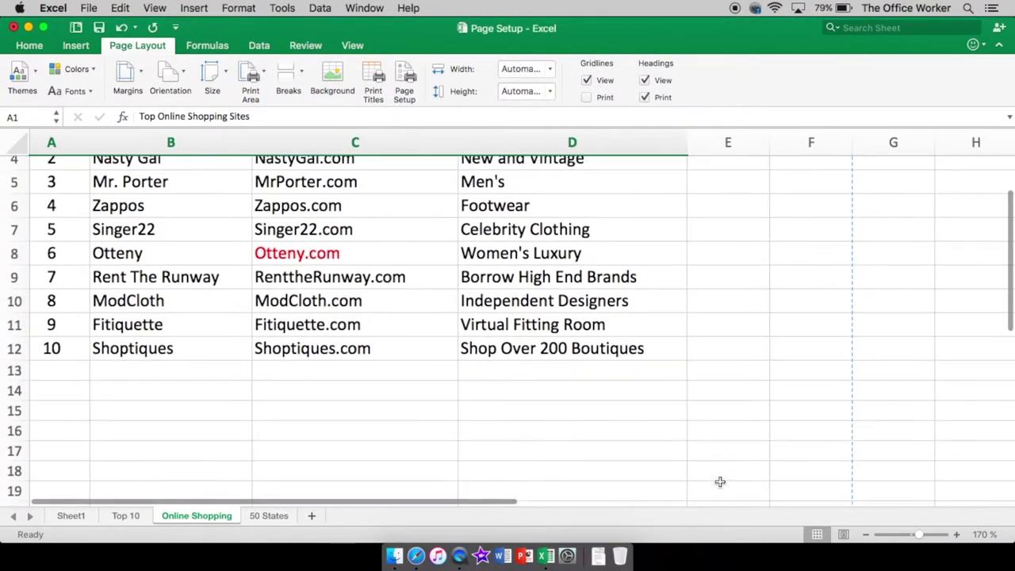
{"action": "scroll", "coordinate": [720, 481], "scroll_direction": "down", "scroll_amount": 7}
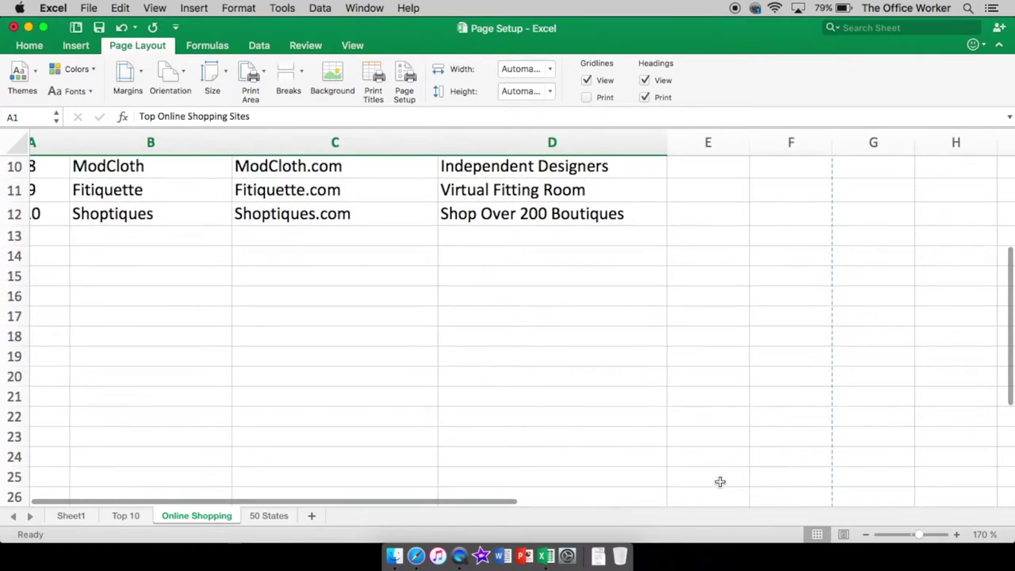
{"action": "scroll", "coordinate": [720, 481], "scroll_direction": "down", "scroll_amount": 1}
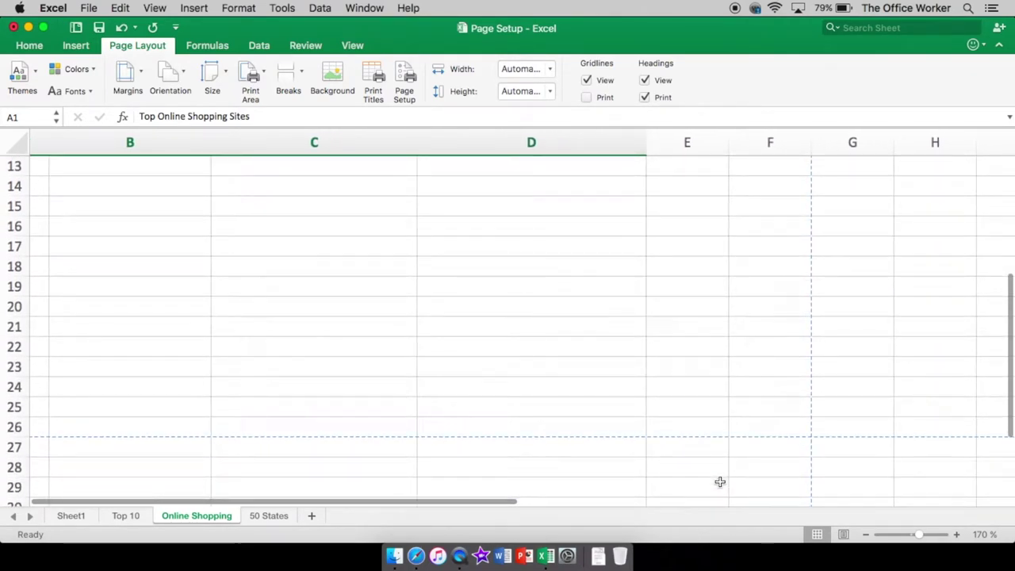
{"action": "left_click", "coordinate": [865, 535]}
{"action": "left_click", "coordinate": [865, 535]}
{"action": "left_click", "coordinate": [865, 534]}
{"action": "left_click", "coordinate": [865, 534]}
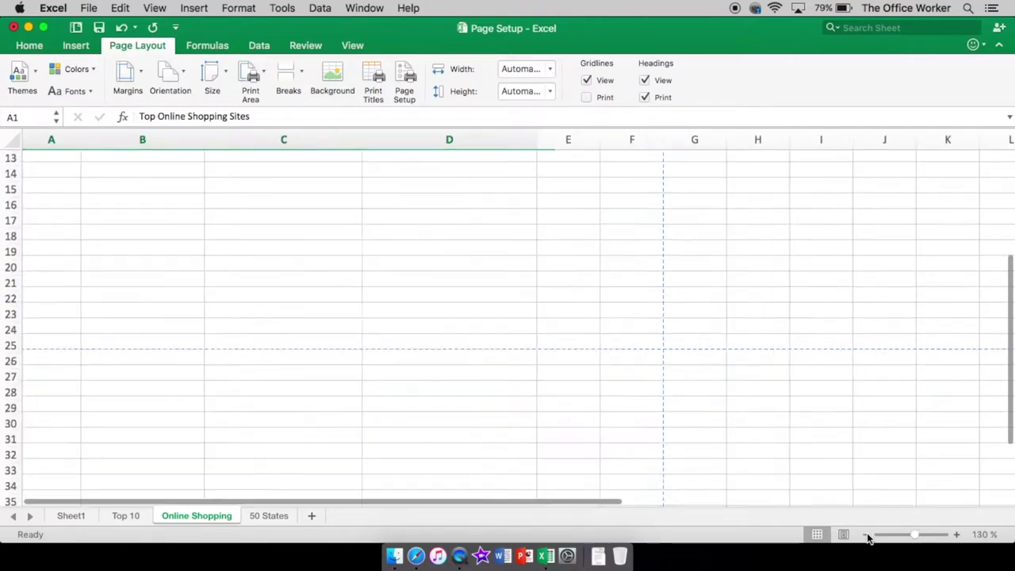
{"action": "scroll", "coordinate": [735, 449], "scroll_direction": "up", "scroll_amount": 6}
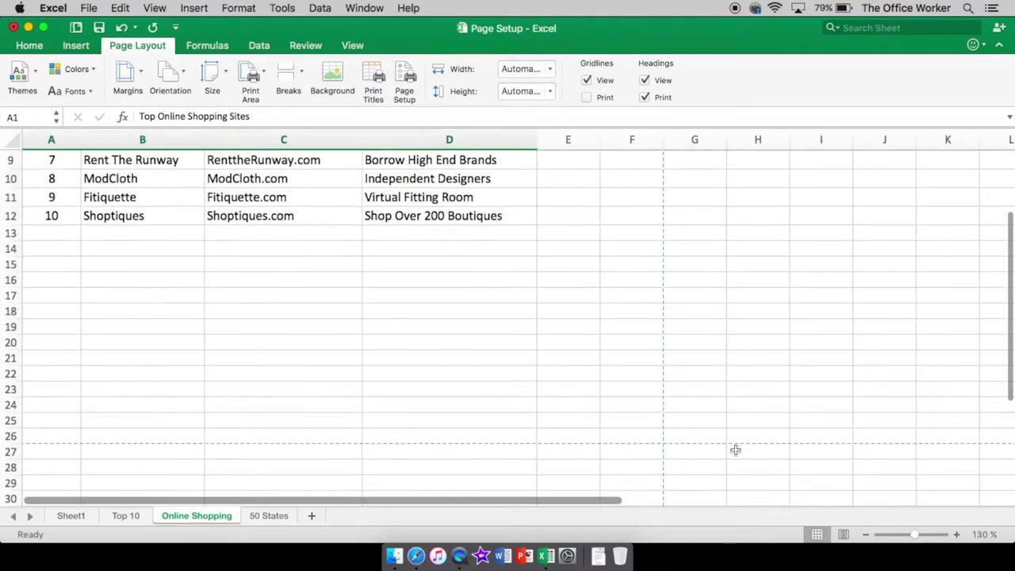
{"action": "scroll", "coordinate": [736, 449], "scroll_direction": "up", "scroll_amount": 2}
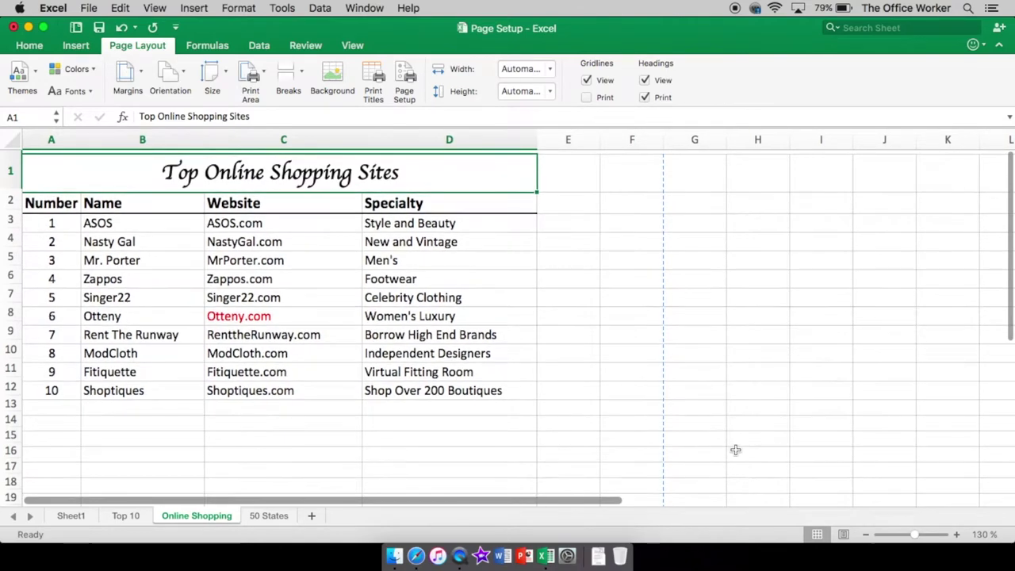
{"action": "scroll", "coordinate": [735, 449], "scroll_direction": "down", "scroll_amount": 3}
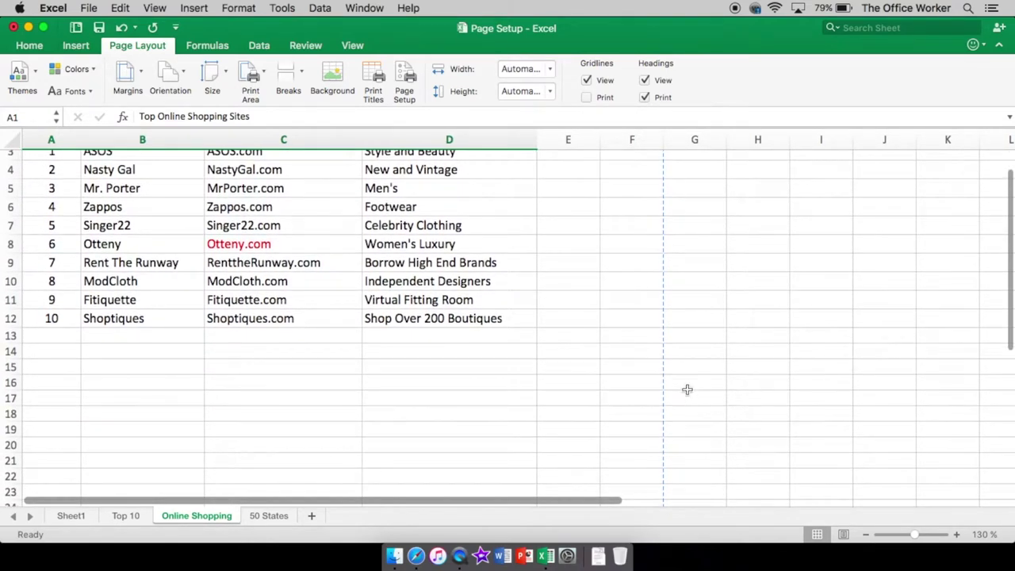
{"action": "scroll", "coordinate": [663, 433], "scroll_direction": "down", "scroll_amount": 5}
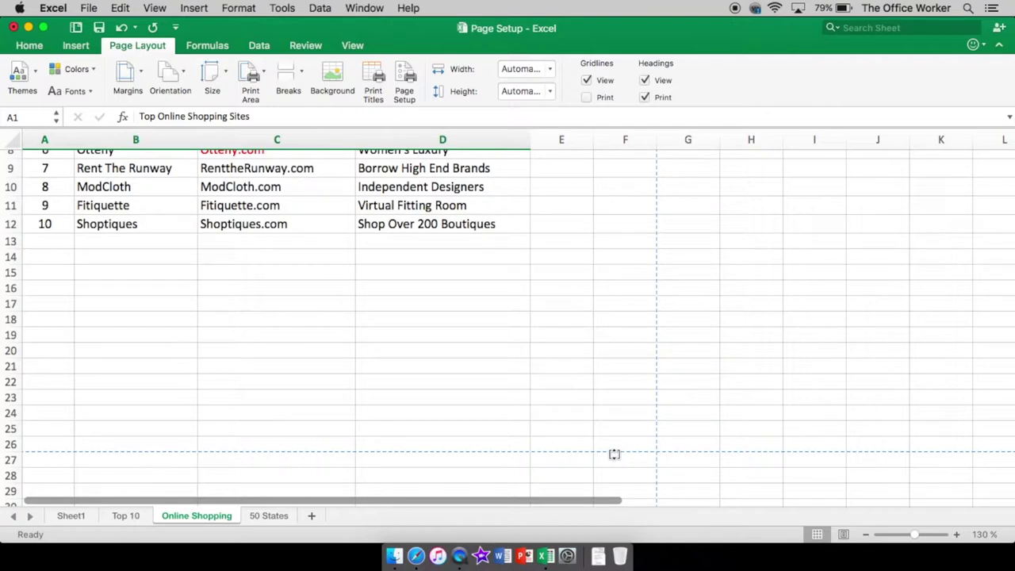
{"action": "scroll", "coordinate": [548, 280], "scroll_direction": "up", "scroll_amount": 5}
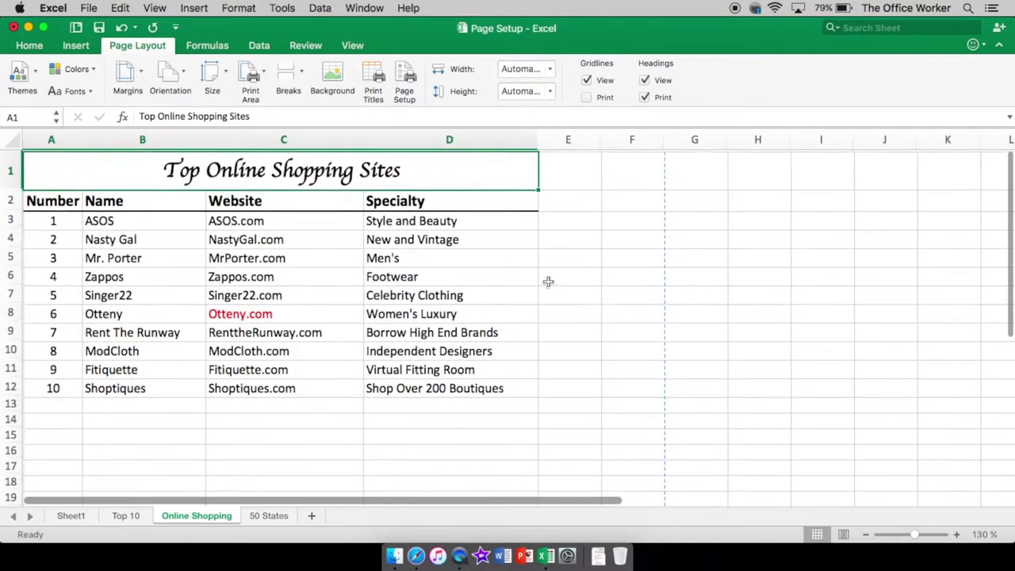
Step: Set the whole Online Shopping table, A1:D12, as the print area and deselect it
{"action": "left_click_drag", "start_coordinate": [485, 386], "coordinate": [8, 155]}
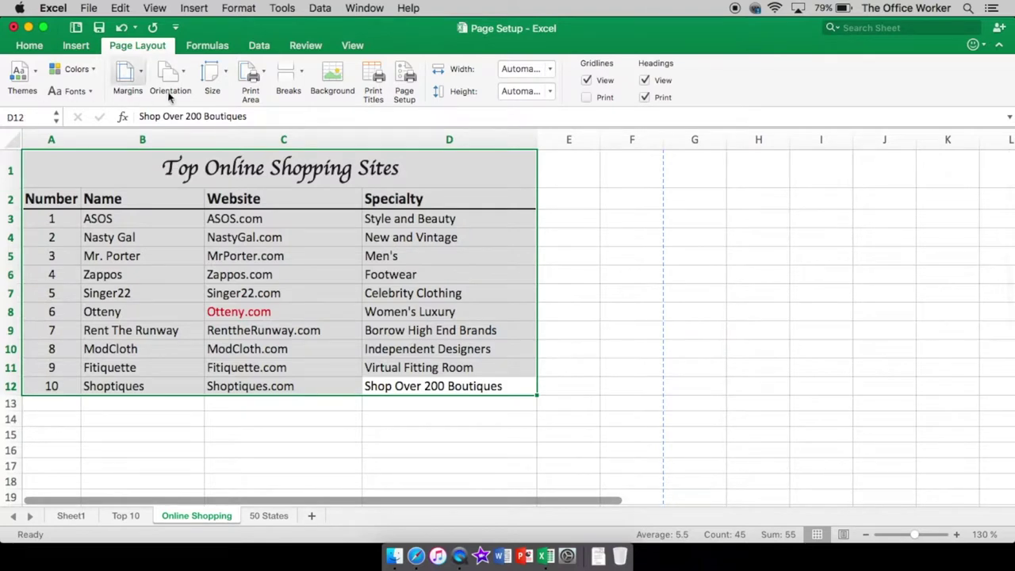
{"action": "left_click", "coordinate": [250, 76]}
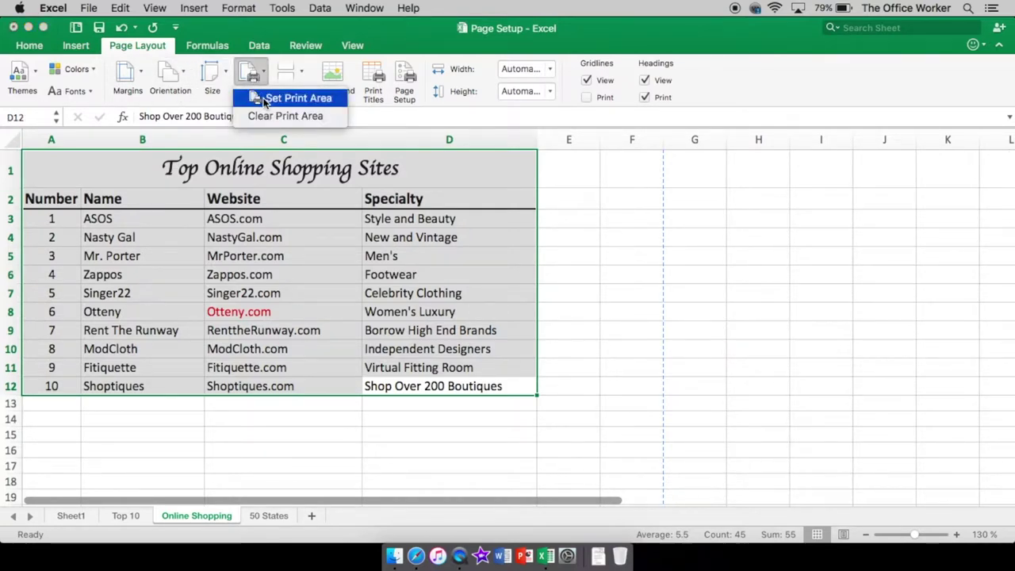
{"action": "left_click", "coordinate": [264, 98]}
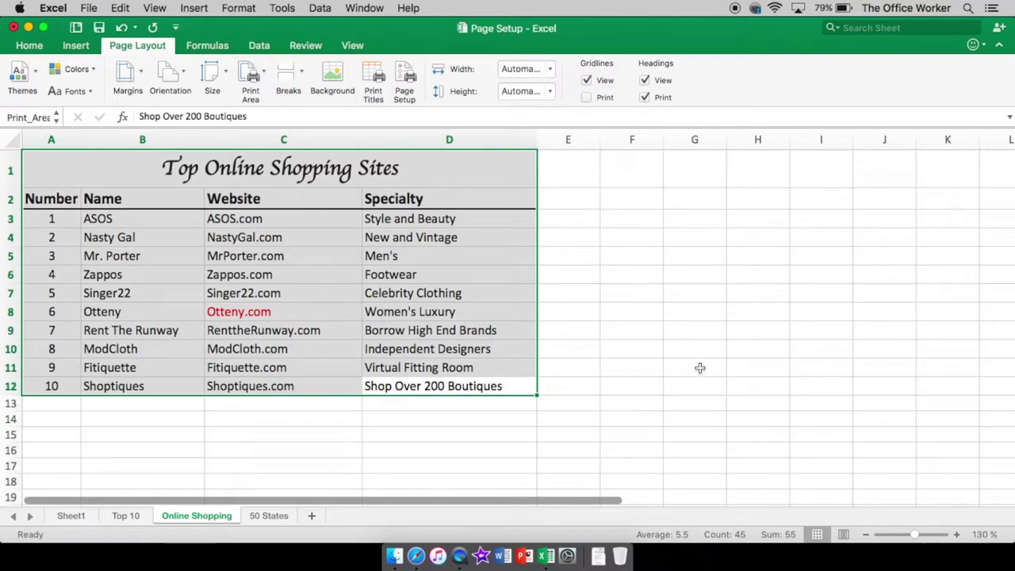
{"action": "scroll", "coordinate": [699, 368], "scroll_direction": "right", "scroll_amount": 1}
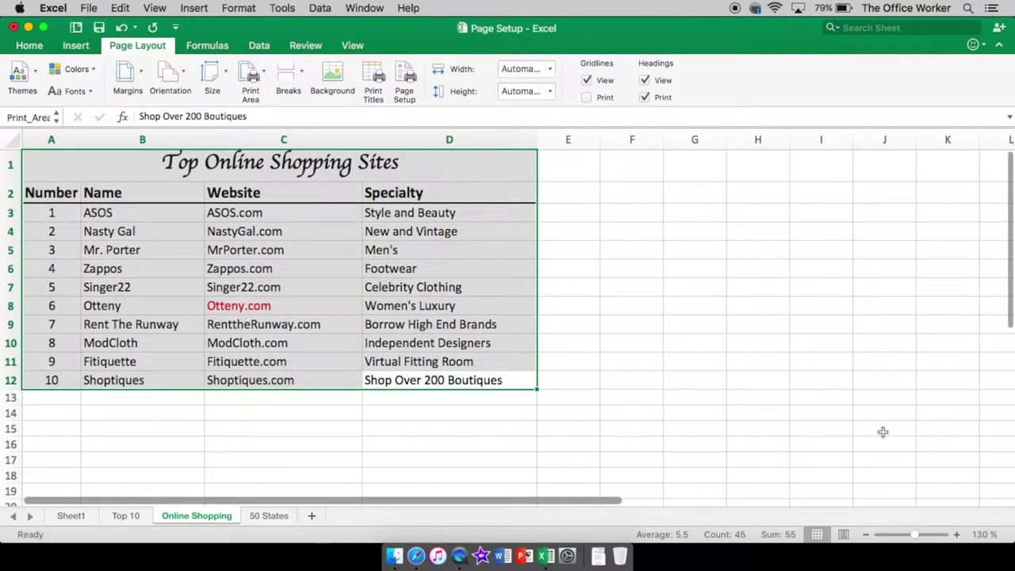
{"action": "left_click", "coordinate": [883, 430]}
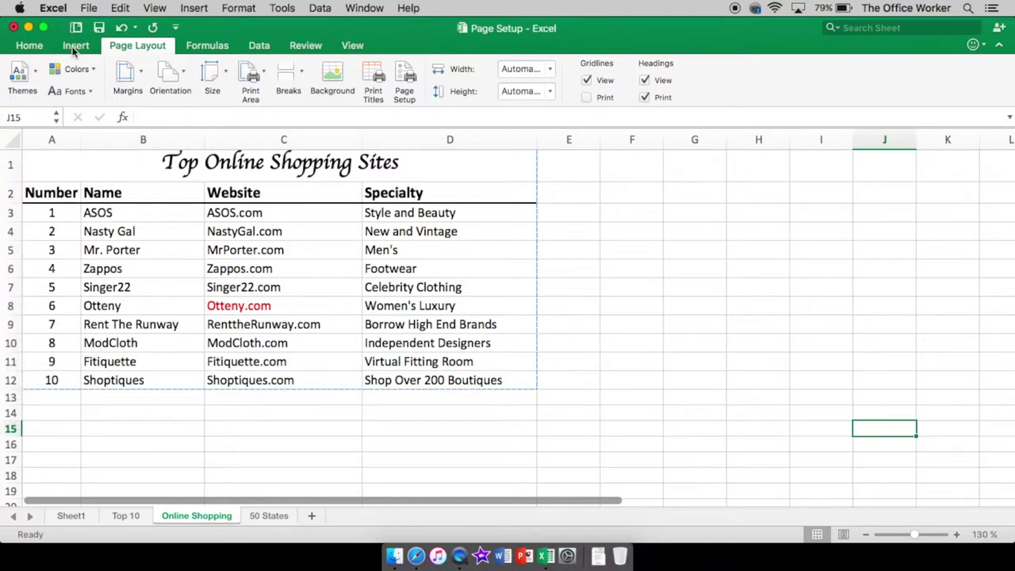
Step: Check the print area and the table's placement on the page in print preview, leaving without printing
{"action": "left_click", "coordinate": [89, 7]}
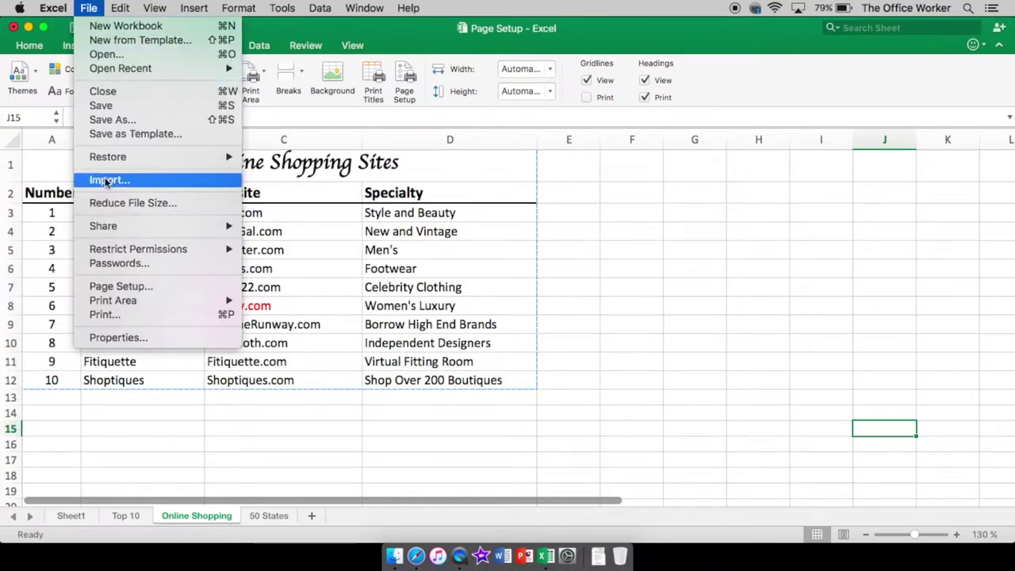
{"action": "left_click", "coordinate": [120, 321]}
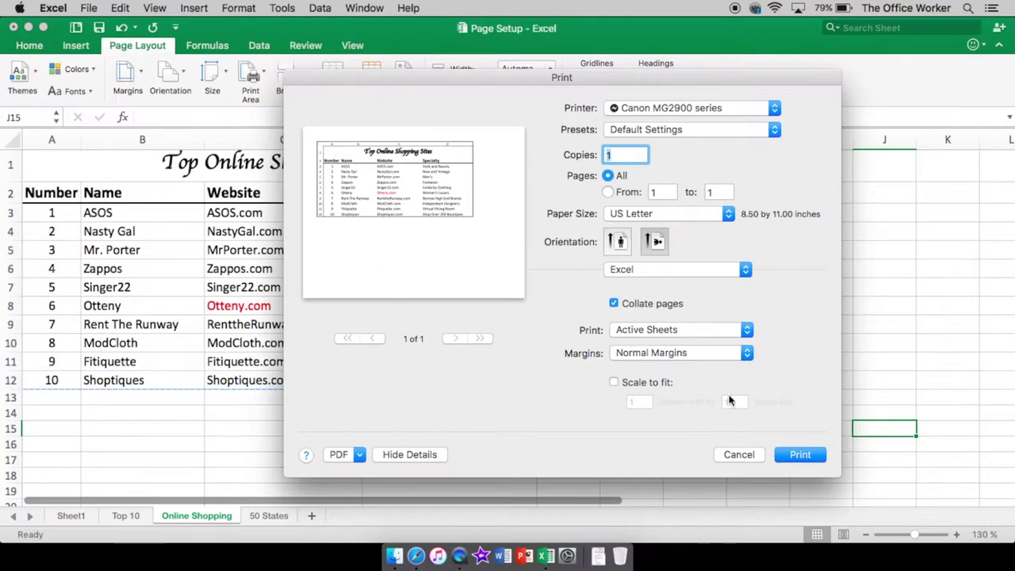
{"action": "left_click", "coordinate": [739, 455]}
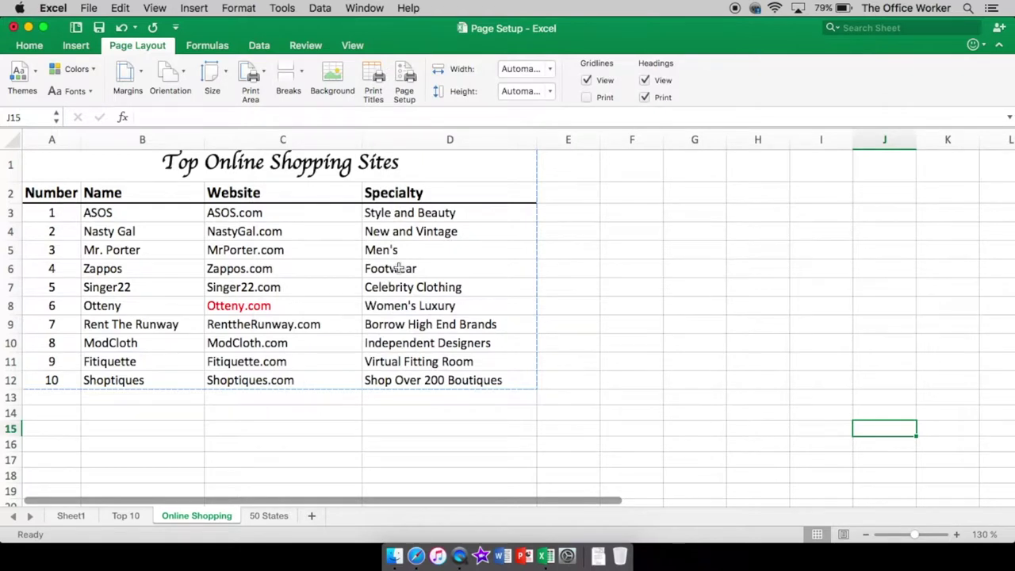
{"action": "left_click", "coordinate": [115, 9]}
{"action": "mouse_move", "coordinate": [91, 10]}
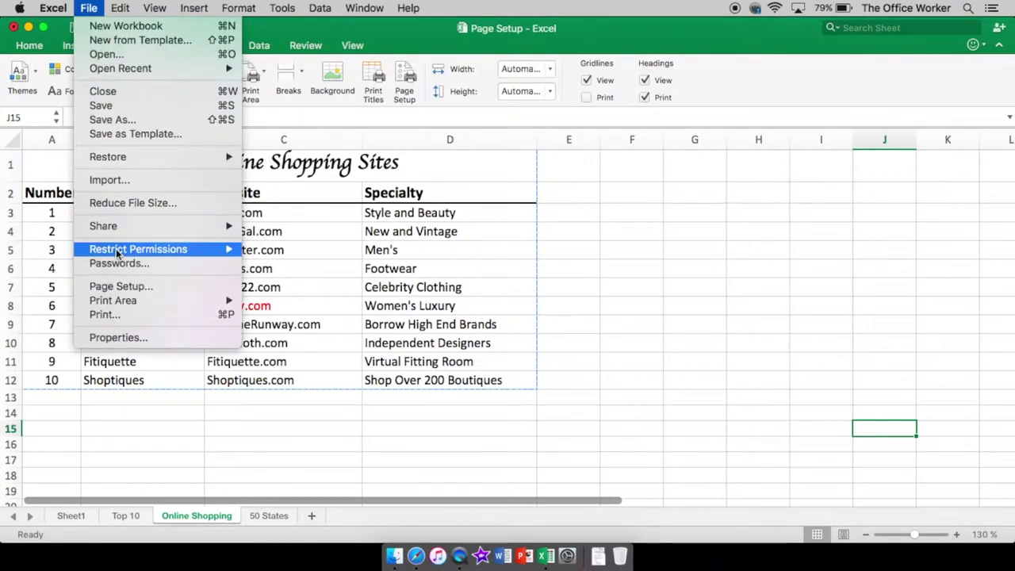
{"action": "left_click", "coordinate": [115, 314]}
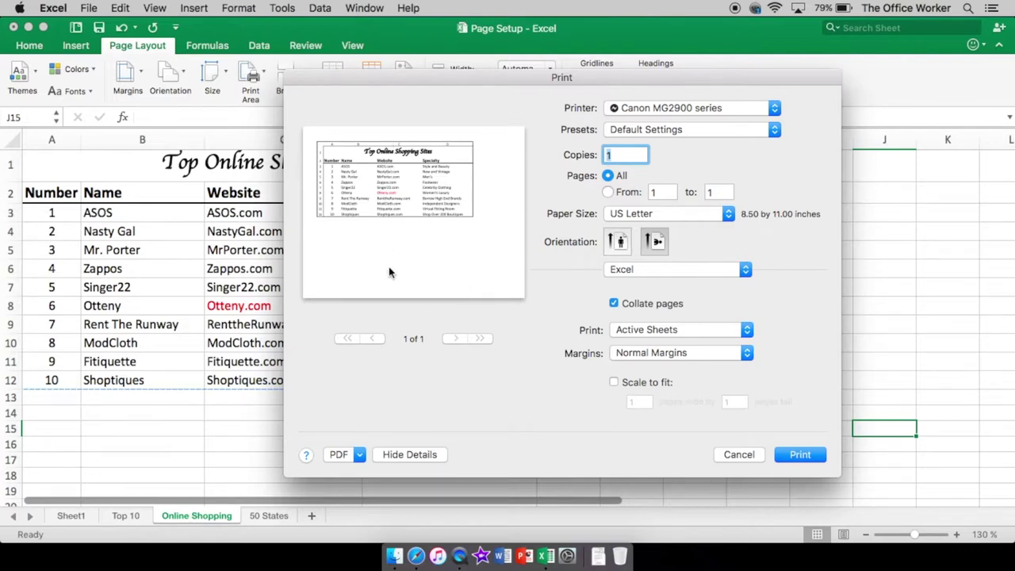
{"action": "left_click", "coordinate": [734, 454]}
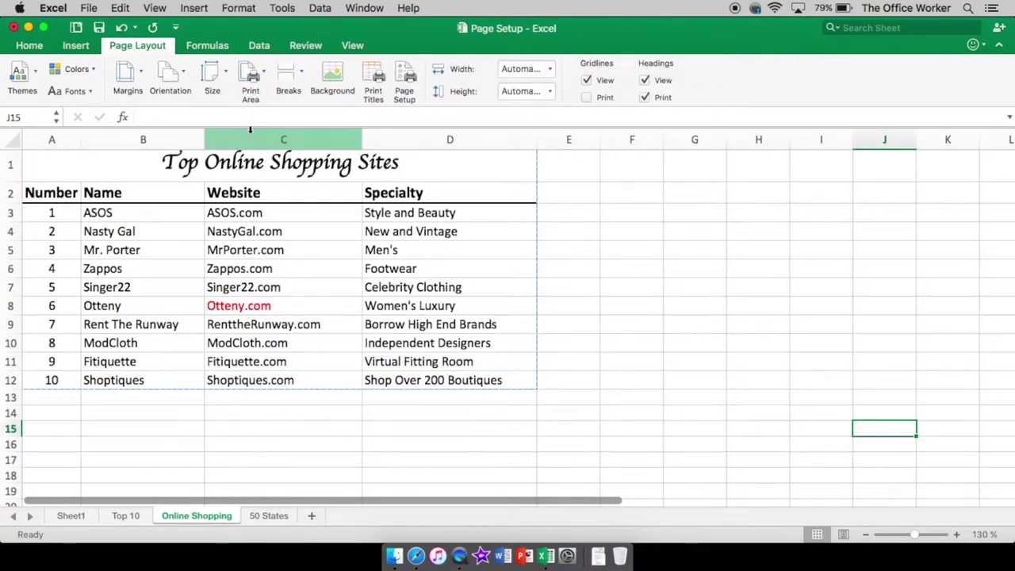
{"action": "left_click", "coordinate": [140, 73]}
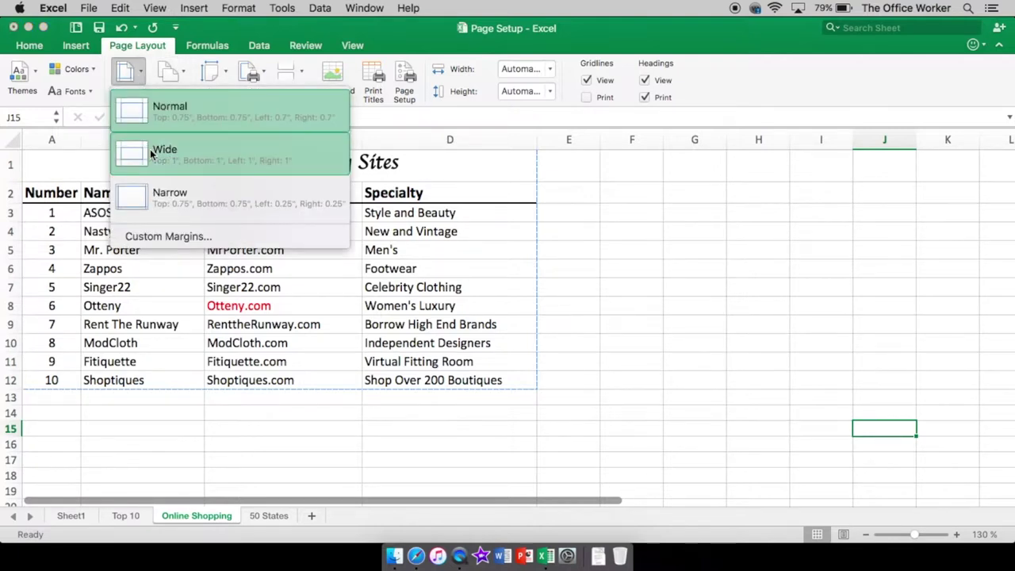
{"action": "left_click", "coordinate": [158, 238]}
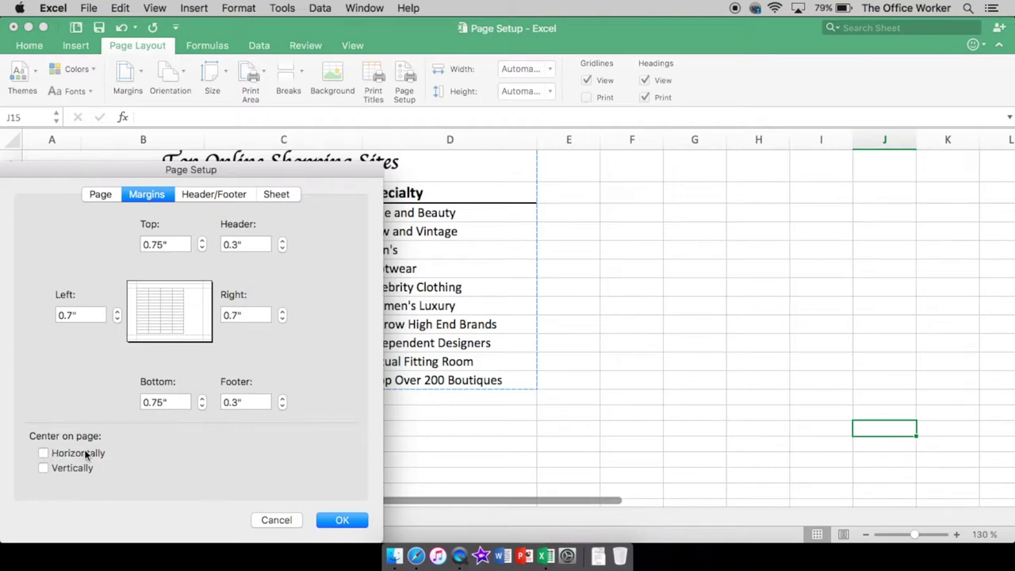
{"action": "left_click", "coordinate": [230, 402]}
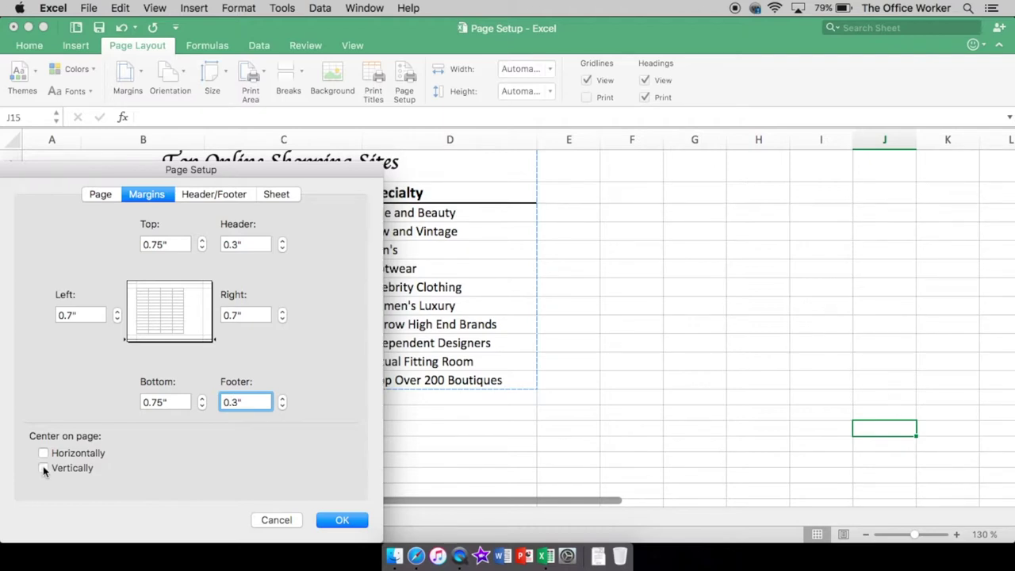
{"action": "left_click", "coordinate": [286, 523]}
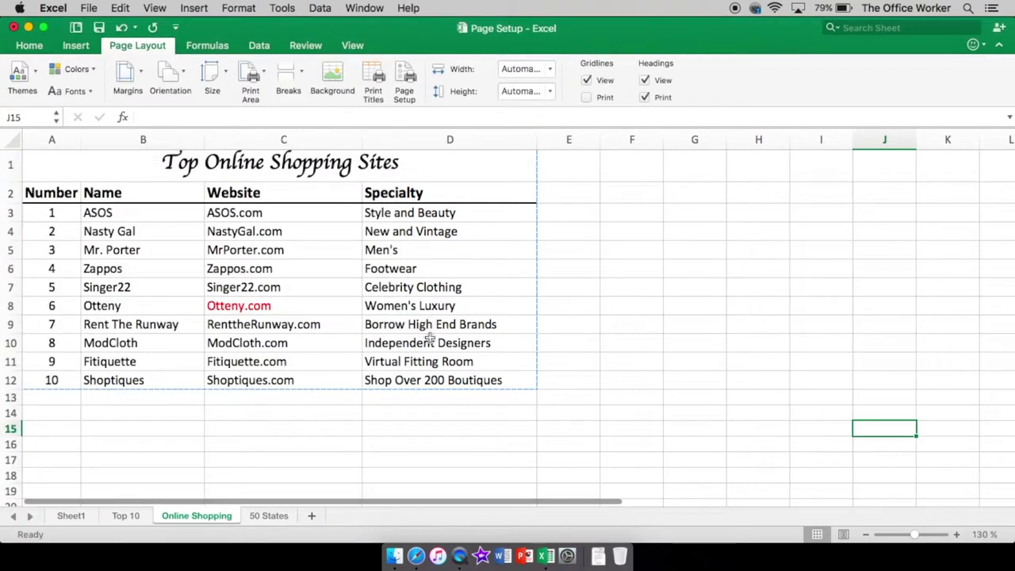
Step: Select the Online Shopping table and centre it horizontally and vertically on the page through the custom margins
{"action": "left_click_drag", "start_coordinate": [425, 383], "coordinate": [30, 155]}
{"action": "left_click", "coordinate": [121, 9]}
{"action": "mouse_move", "coordinate": [91, 8]}
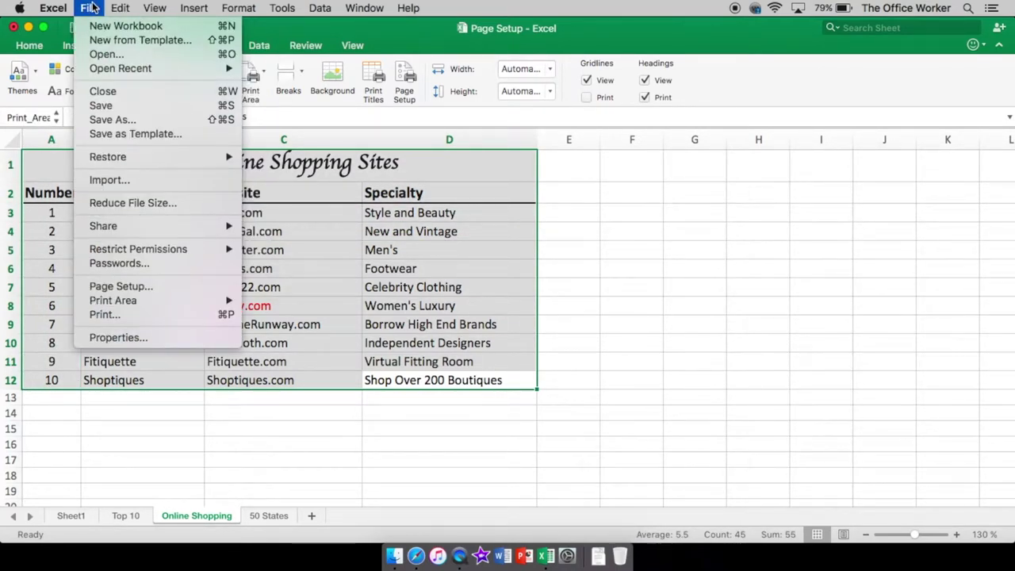
{"action": "left_click", "coordinate": [92, 8]}
{"action": "left_click", "coordinate": [127, 79]}
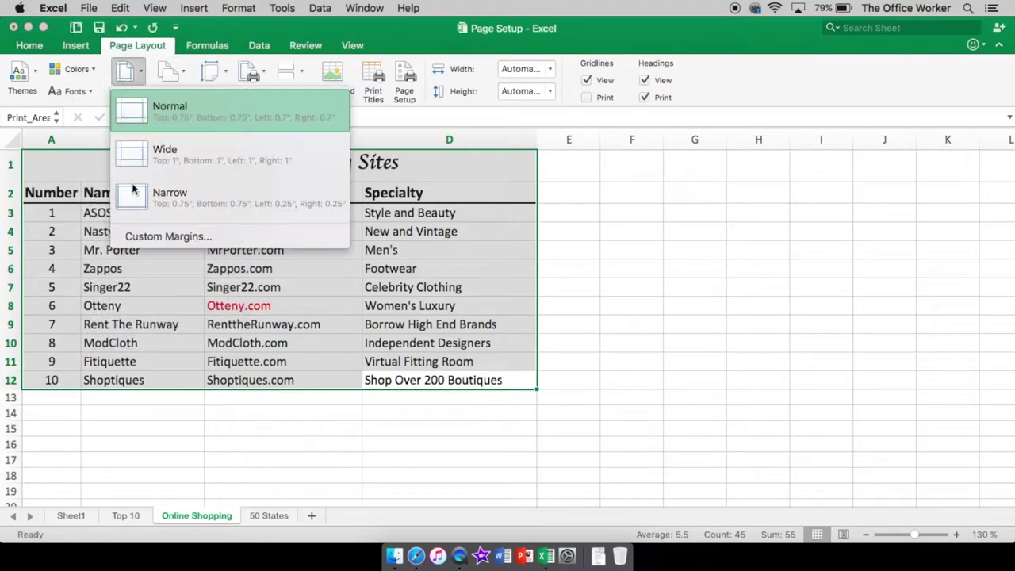
{"action": "left_click", "coordinate": [145, 237]}
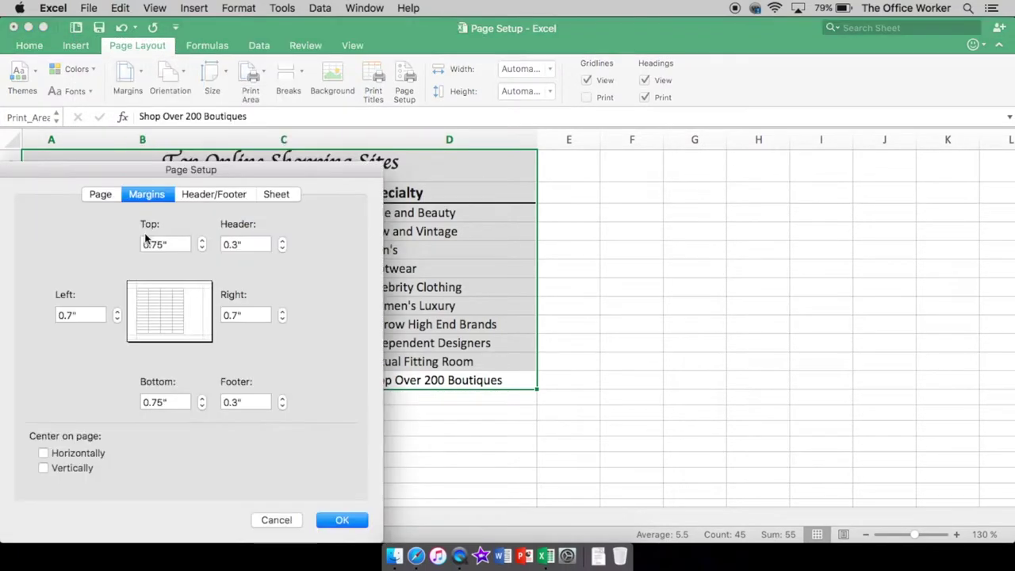
{"action": "left_click", "coordinate": [73, 455]}
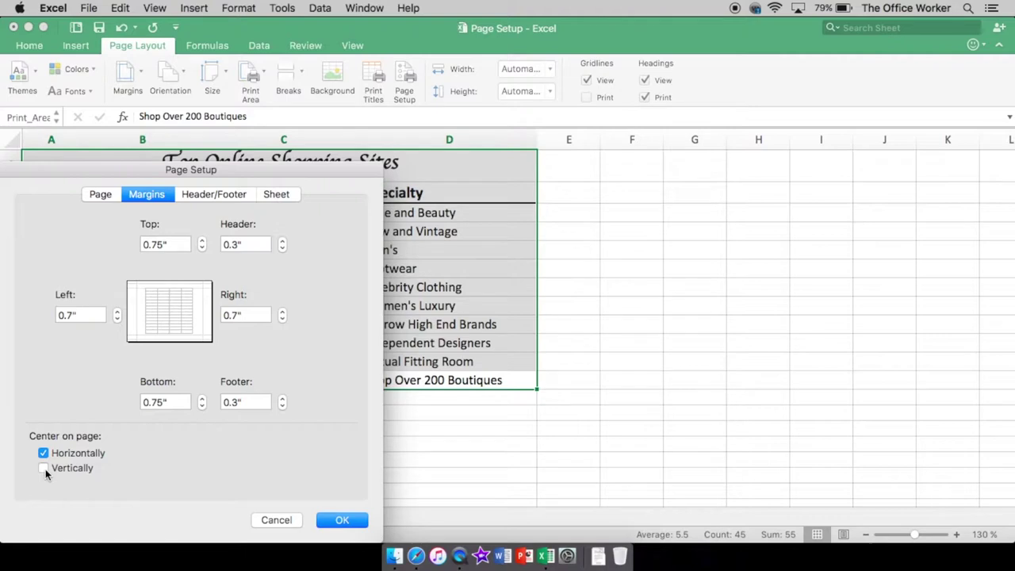
{"action": "left_click", "coordinate": [46, 467]}
{"action": "left_click", "coordinate": [336, 520]}
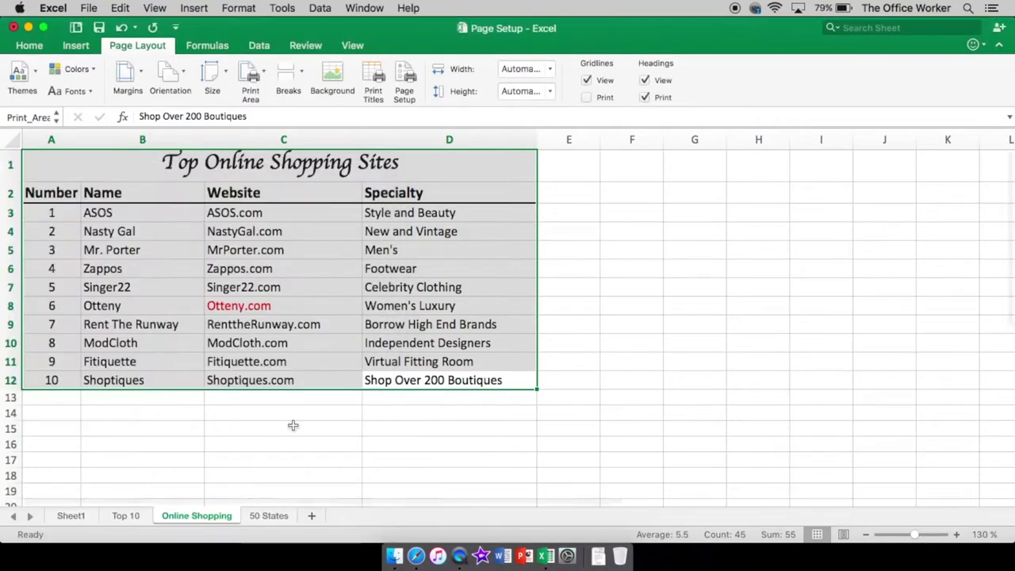
Step: Check the centred table in print preview and leave without printing
{"action": "left_click", "coordinate": [90, 8]}
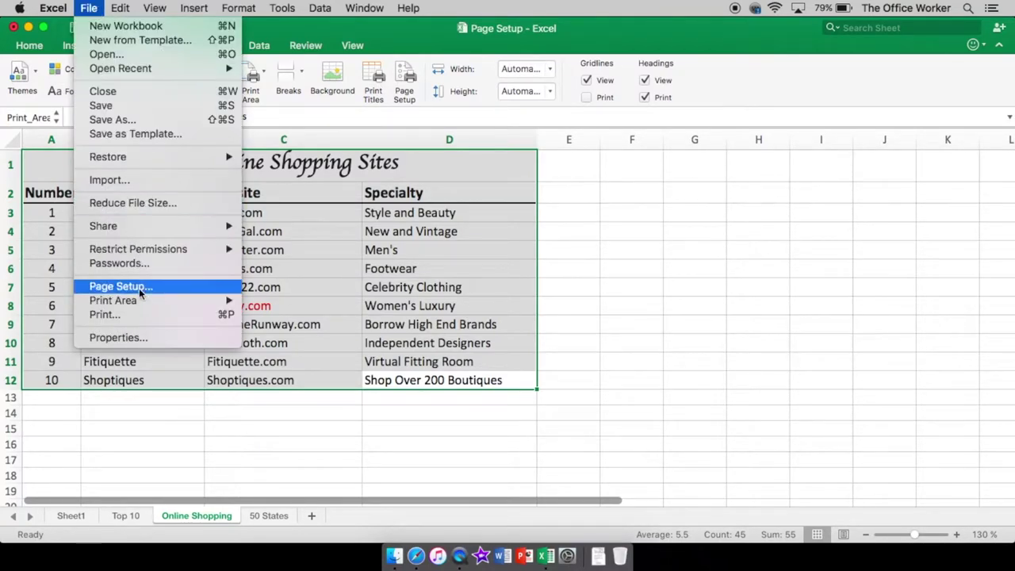
{"action": "left_click", "coordinate": [141, 316]}
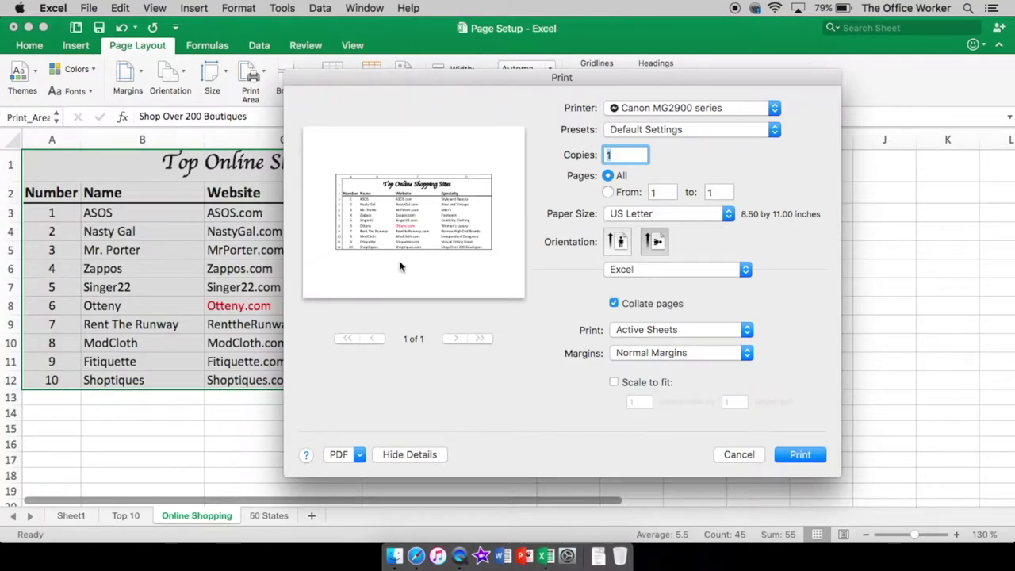
{"action": "left_click", "coordinate": [739, 455]}
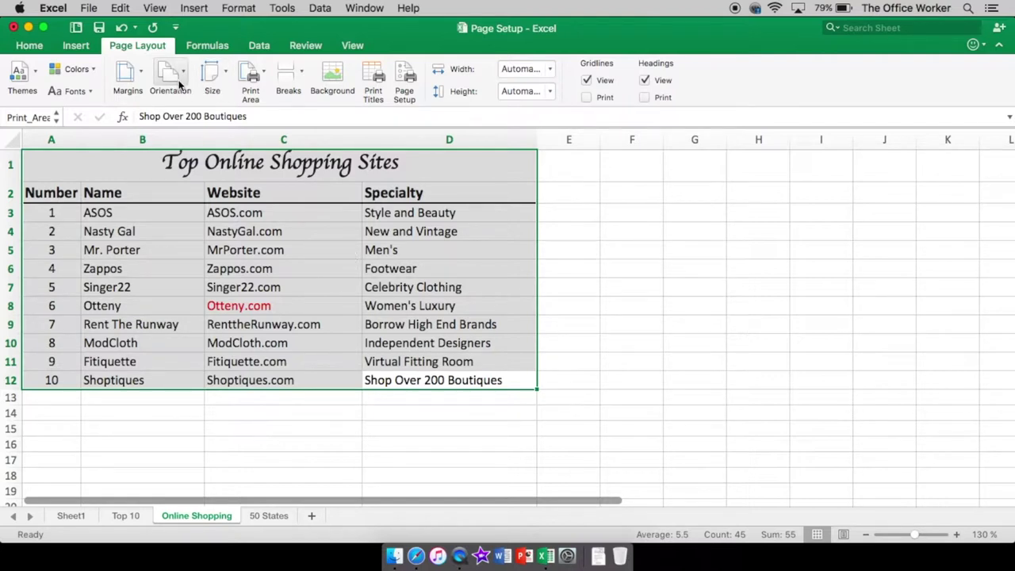
Step: Switch to the 50 States sheet and look through its table from the title to the Wyoming row
{"action": "left_click", "coordinate": [253, 515]}
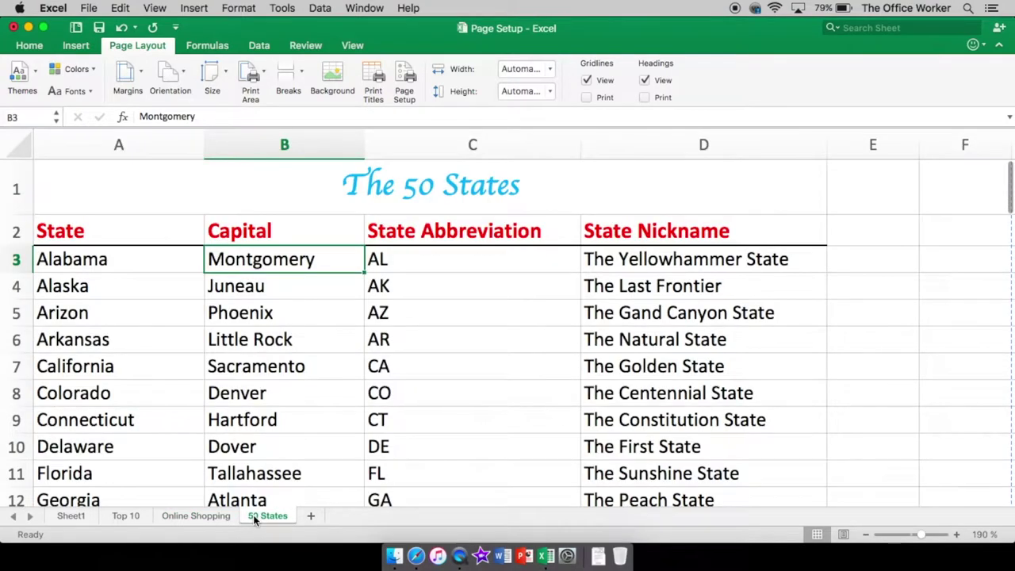
{"action": "scroll", "coordinate": [364, 402], "scroll_direction": "down", "scroll_amount": 5}
{"action": "scroll", "coordinate": [364, 402], "scroll_direction": "down", "scroll_amount": 10}
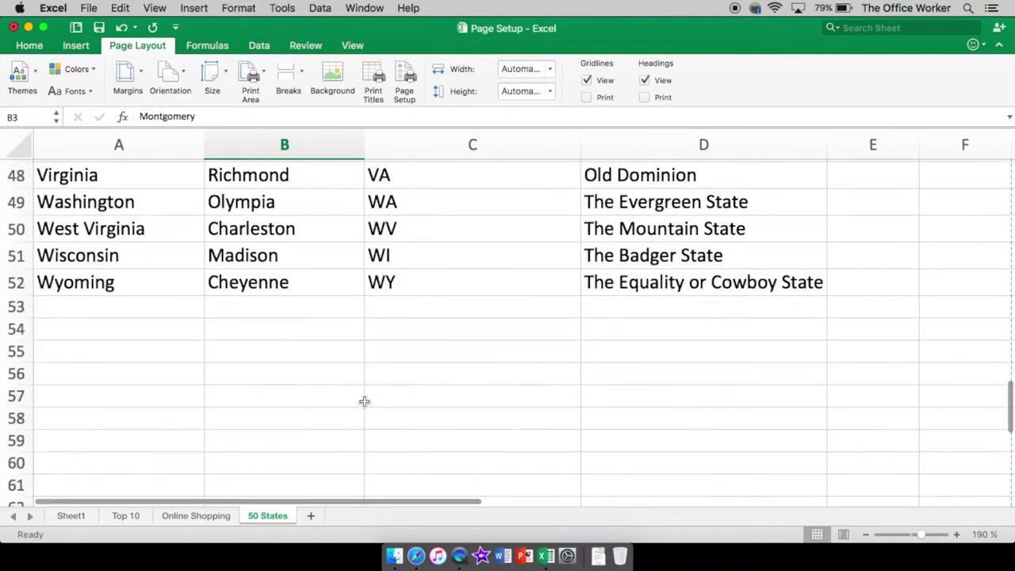
{"action": "scroll", "coordinate": [363, 402], "scroll_direction": "up", "scroll_amount": 10}
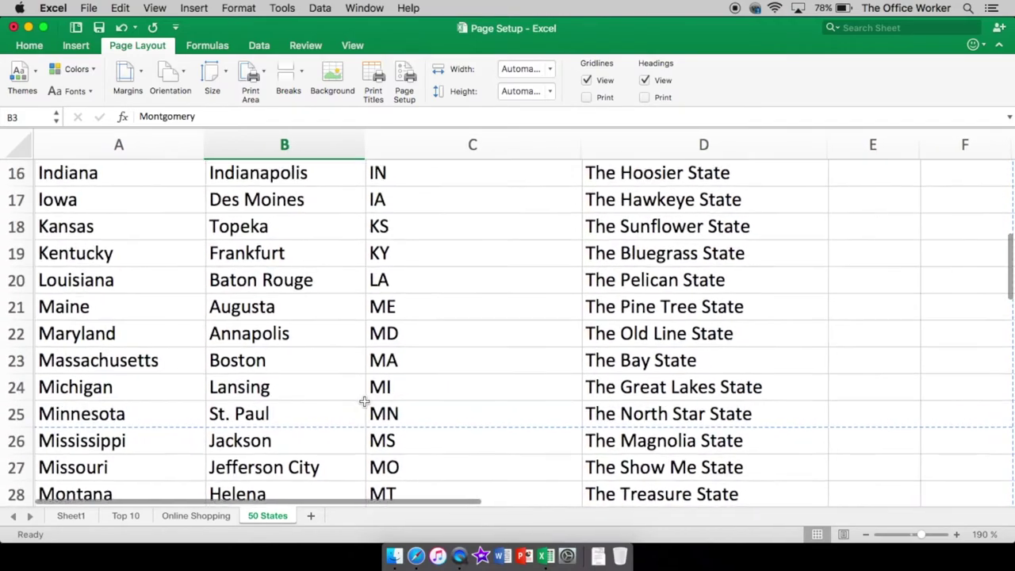
{"action": "scroll", "coordinate": [364, 401], "scroll_direction": "up", "scroll_amount": 5}
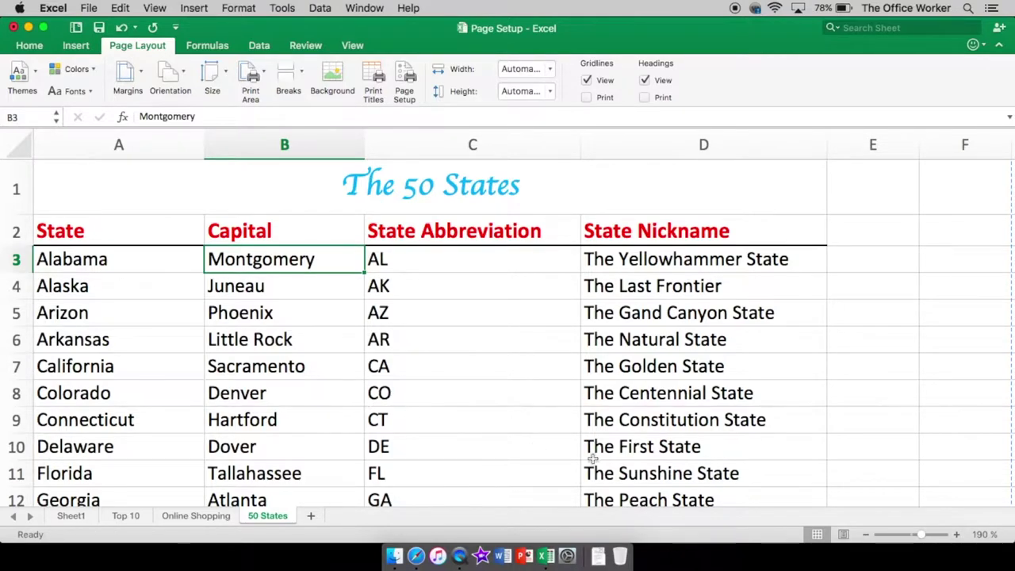
{"action": "scroll", "coordinate": [600, 458], "scroll_direction": "down", "scroll_amount": 10}
{"action": "scroll", "coordinate": [600, 458], "scroll_direction": "down", "scroll_amount": 15}
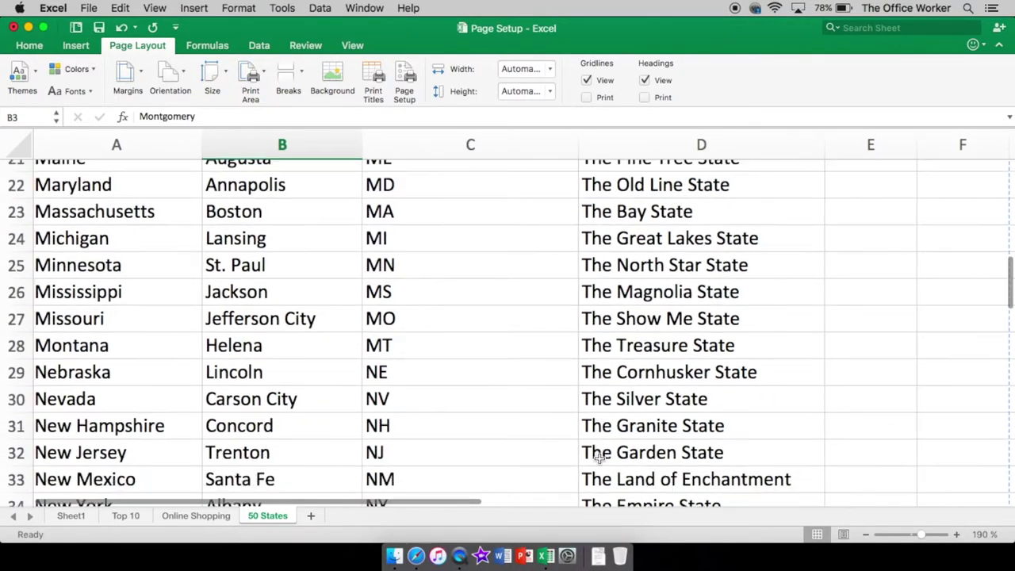
{"action": "scroll", "coordinate": [600, 458], "scroll_direction": "down", "scroll_amount": 1}
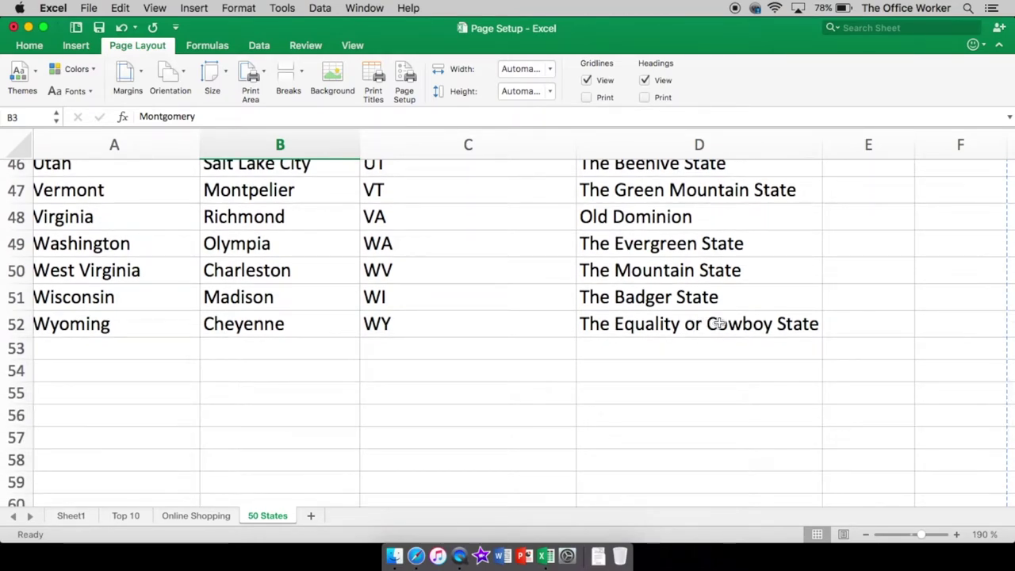
{"action": "scroll", "coordinate": [718, 324], "scroll_direction": "up", "scroll_amount": 20}
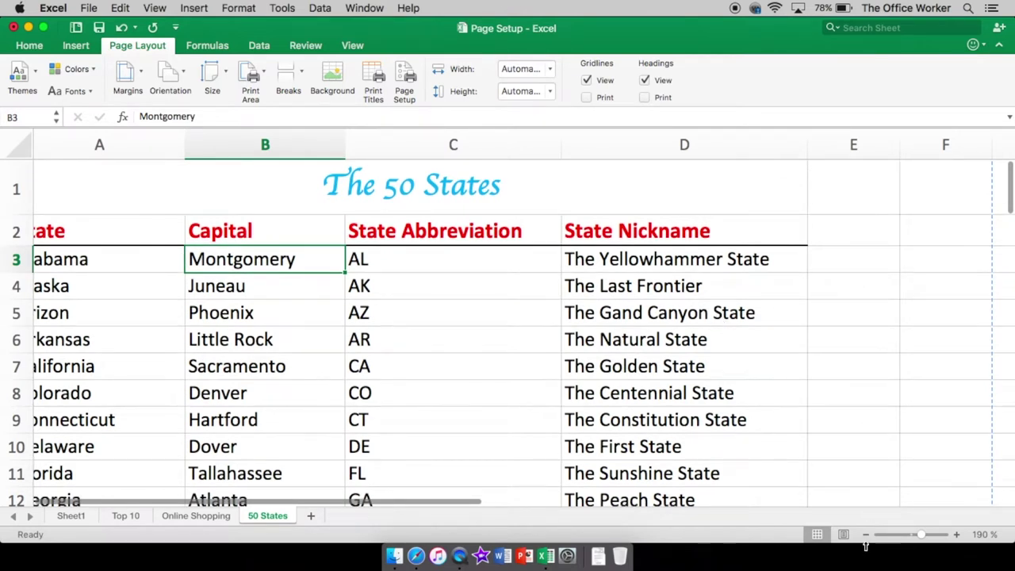
{"action": "left_click", "coordinate": [288, 188]}
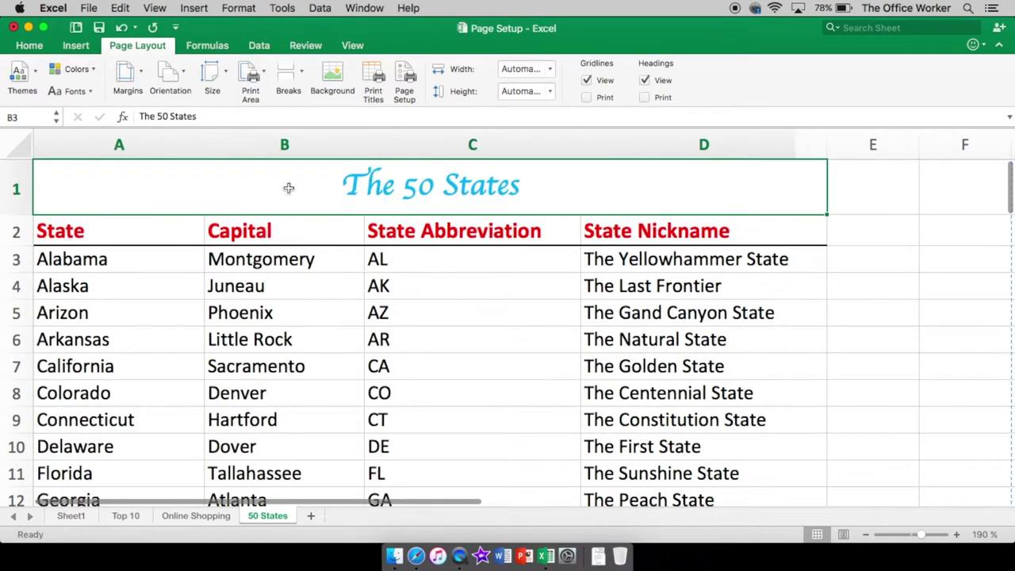
{"action": "left_click", "coordinate": [105, 232]}
{"action": "left_click_drag", "start_coordinate": [107, 238], "coordinate": [692, 333]}
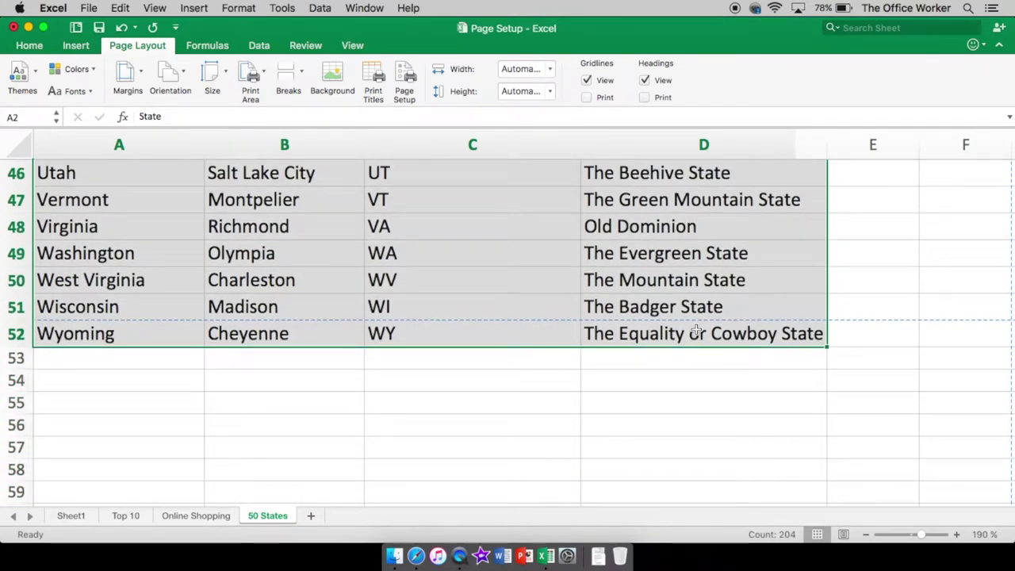
{"action": "scroll", "coordinate": [694, 332], "scroll_direction": "up", "scroll_amount": 1}
{"action": "scroll", "coordinate": [731, 331], "scroll_direction": "up", "scroll_amount": 15}
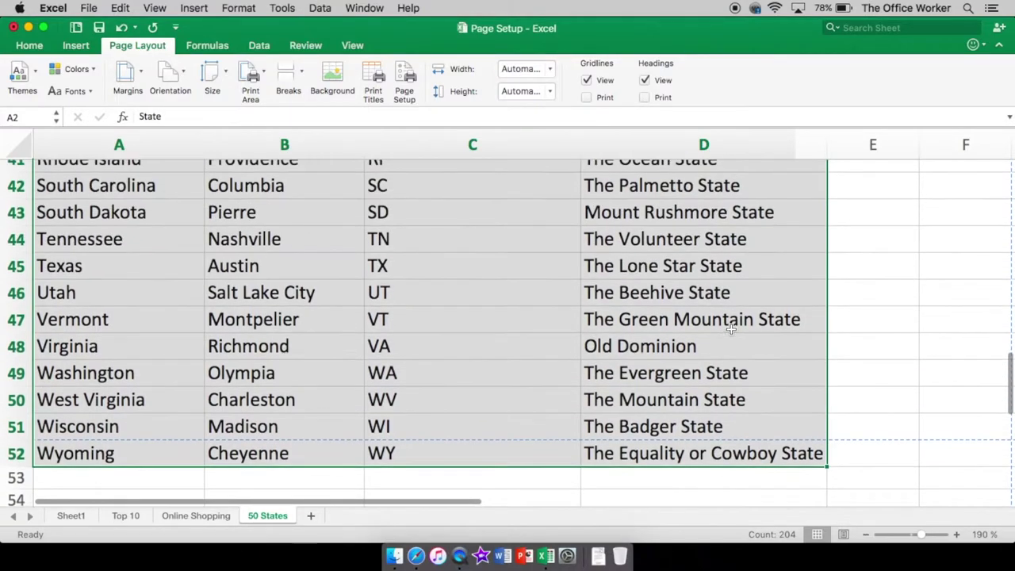
{"action": "scroll", "coordinate": [576, 286], "scroll_direction": "down", "scroll_amount": 2}
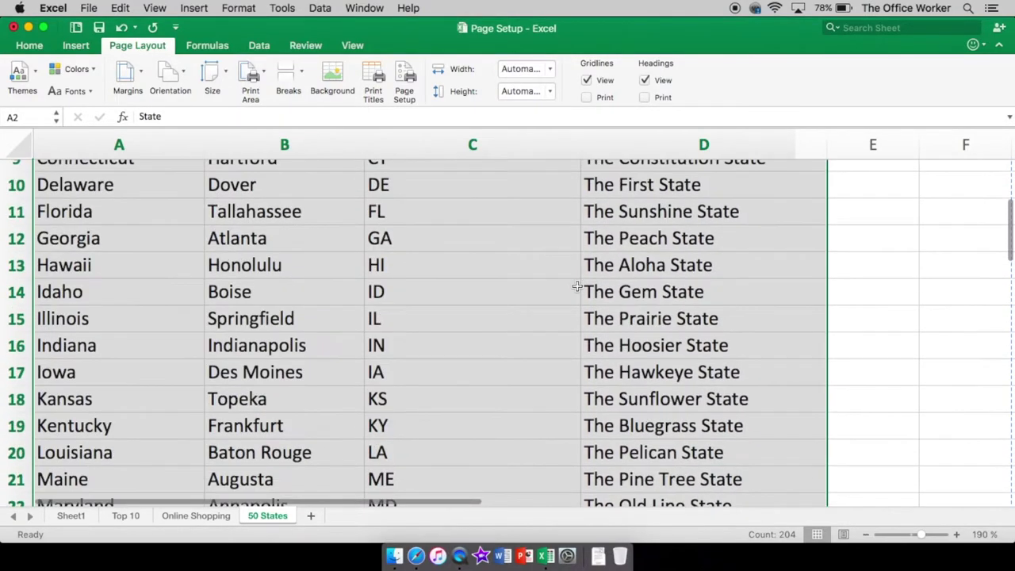
{"action": "left_click", "coordinate": [577, 288]}
Step: Set the whole 50 States table including its title, A1:D52, as the print area and deselect it
{"action": "scroll", "coordinate": [589, 290], "scroll_direction": "down", "scroll_amount": 6}
{"action": "scroll", "coordinate": [589, 302], "scroll_direction": "down", "scroll_amount": 10}
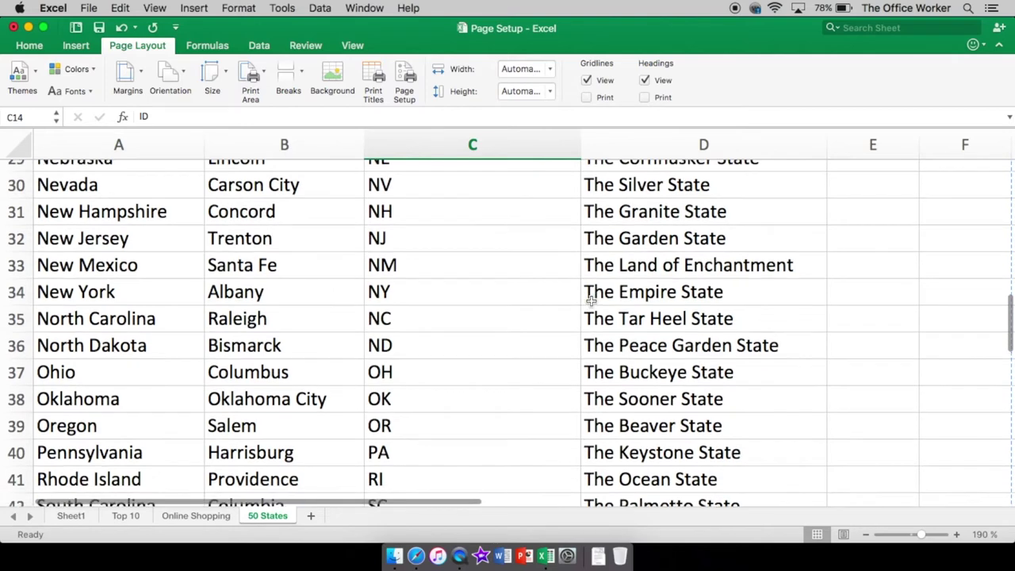
{"action": "scroll", "coordinate": [652, 288], "scroll_direction": "up", "scroll_amount": 1}
{"action": "scroll", "coordinate": [688, 297], "scroll_direction": "up", "scroll_amount": 2}
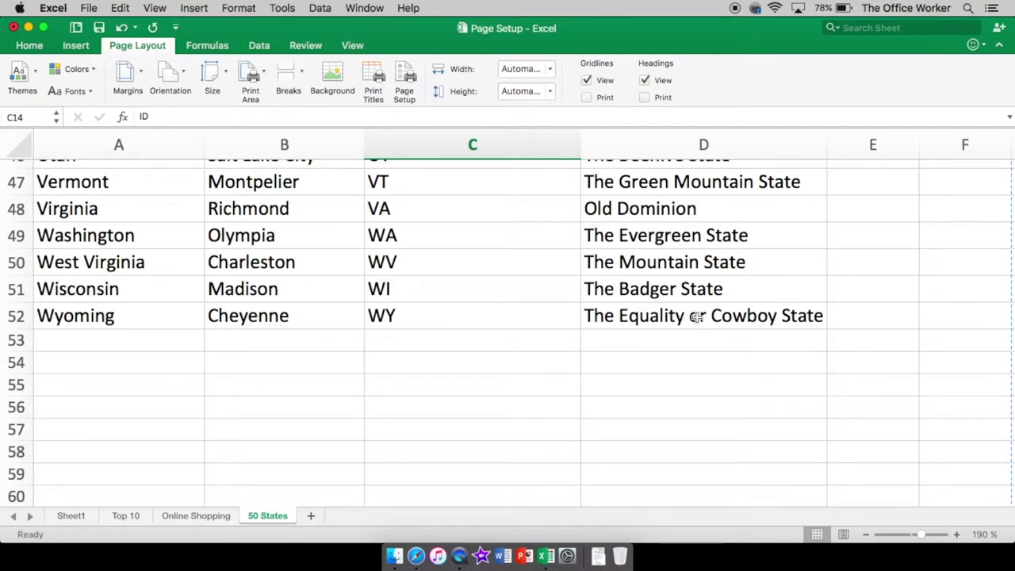
{"action": "left_click", "coordinate": [701, 313]}
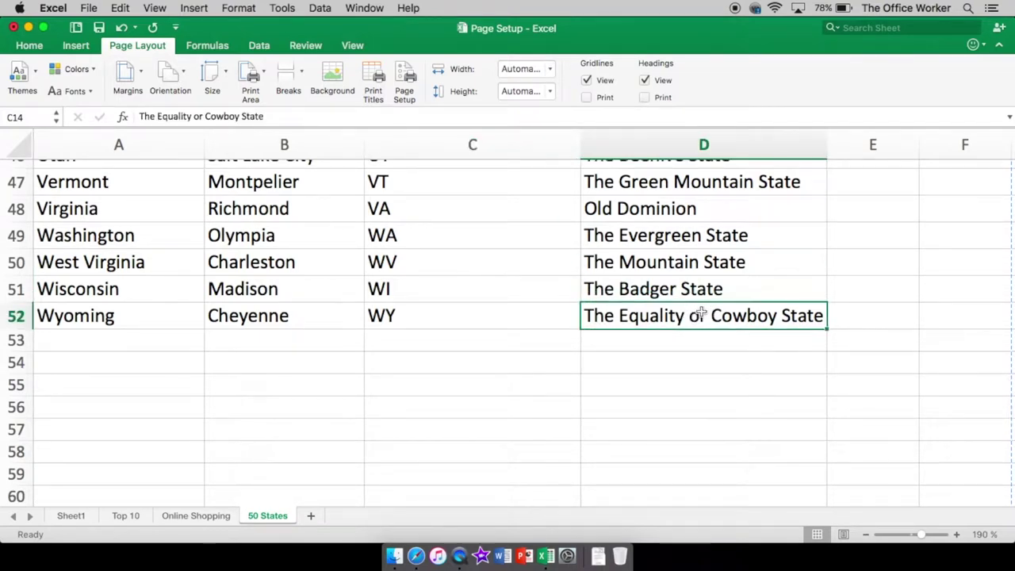
{"action": "left_click_drag", "start_coordinate": [701, 313], "coordinate": [2, 4]}
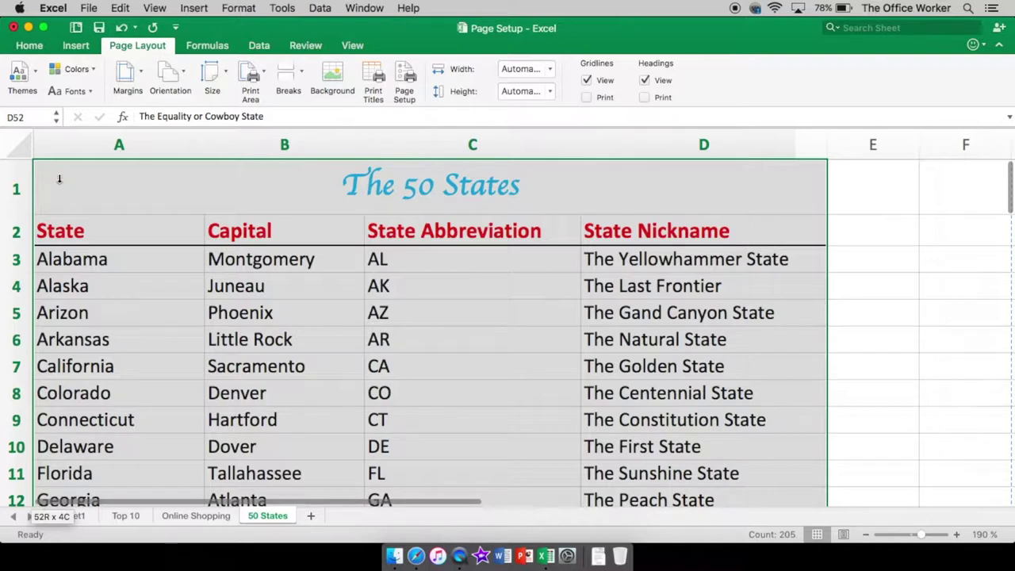
{"action": "left_click_drag", "start_coordinate": [58, 179], "coordinate": [79, 184]}
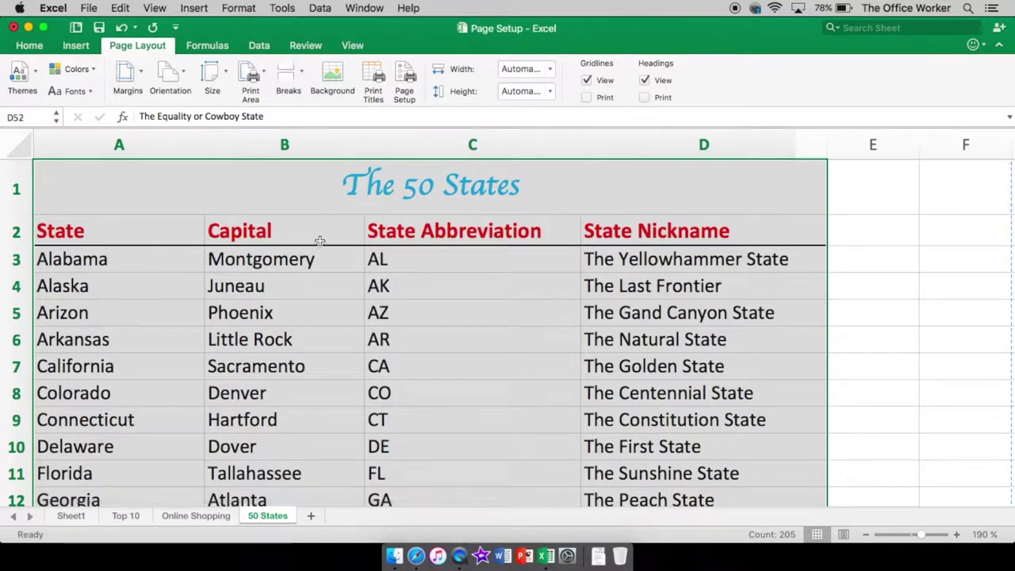
{"action": "left_click", "coordinate": [252, 84]}
{"action": "left_click", "coordinate": [255, 98]}
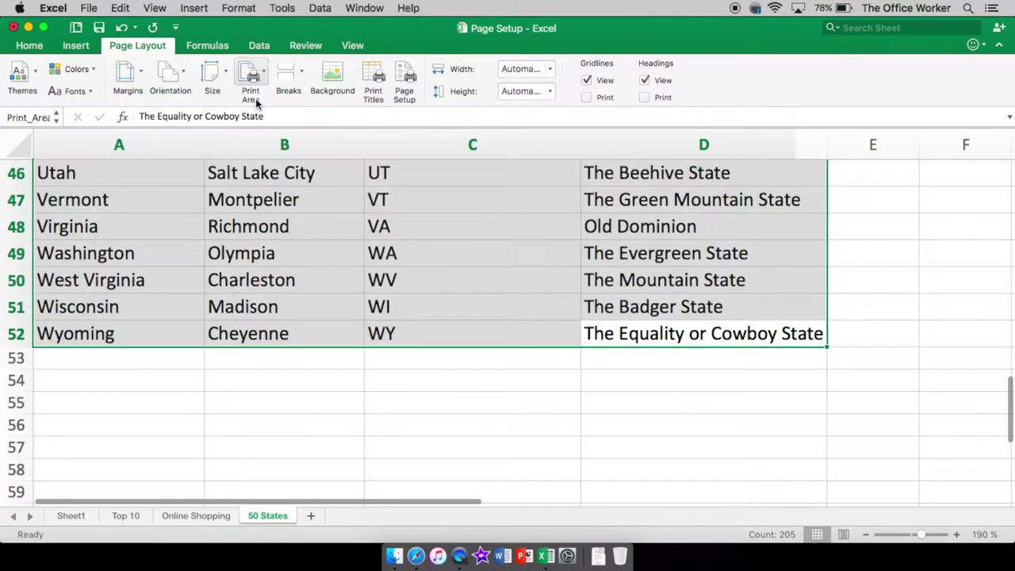
{"action": "left_click", "coordinate": [561, 357]}
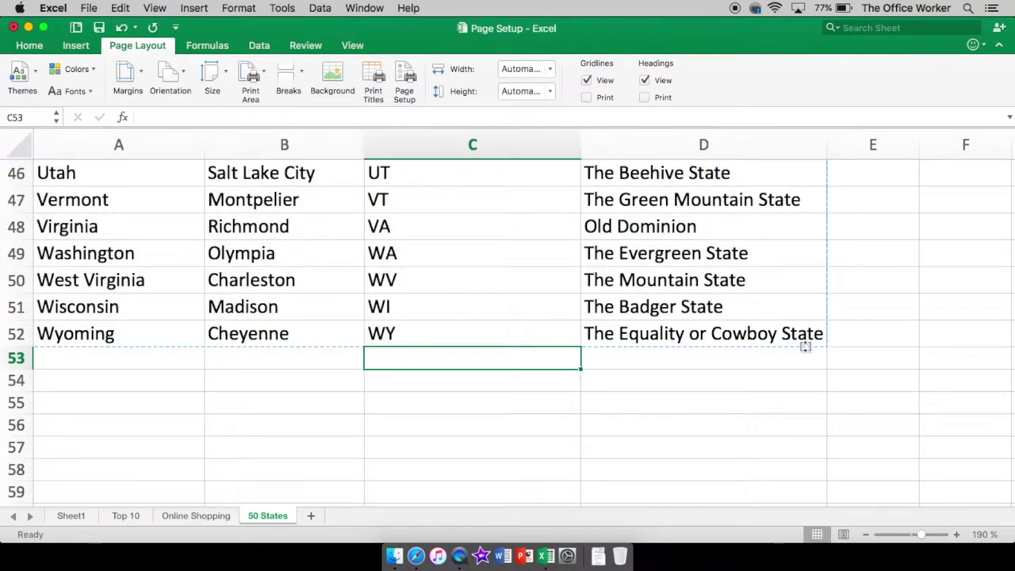
Step: Scale the 50 States sheet to print 1 page wide and 1 page tall
{"action": "scroll", "coordinate": [807, 267], "scroll_direction": "up", "scroll_amount": 3}
{"action": "scroll", "coordinate": [801, 277], "scroll_direction": "up", "scroll_amount": 10}
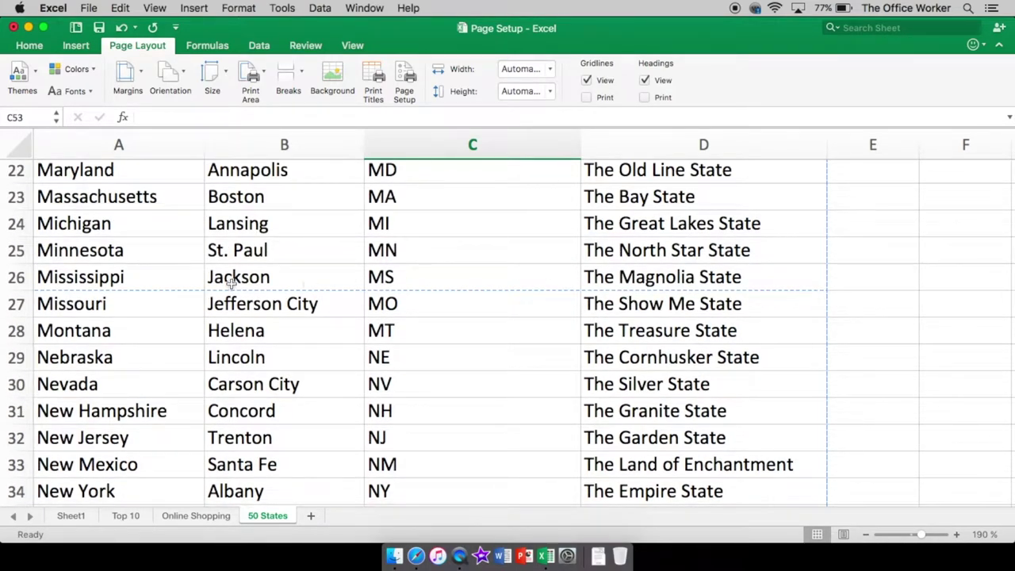
{"action": "scroll", "coordinate": [602, 291], "scroll_direction": "up", "scroll_amount": 6}
{"action": "scroll", "coordinate": [602, 292], "scroll_direction": "up", "scroll_amount": 10}
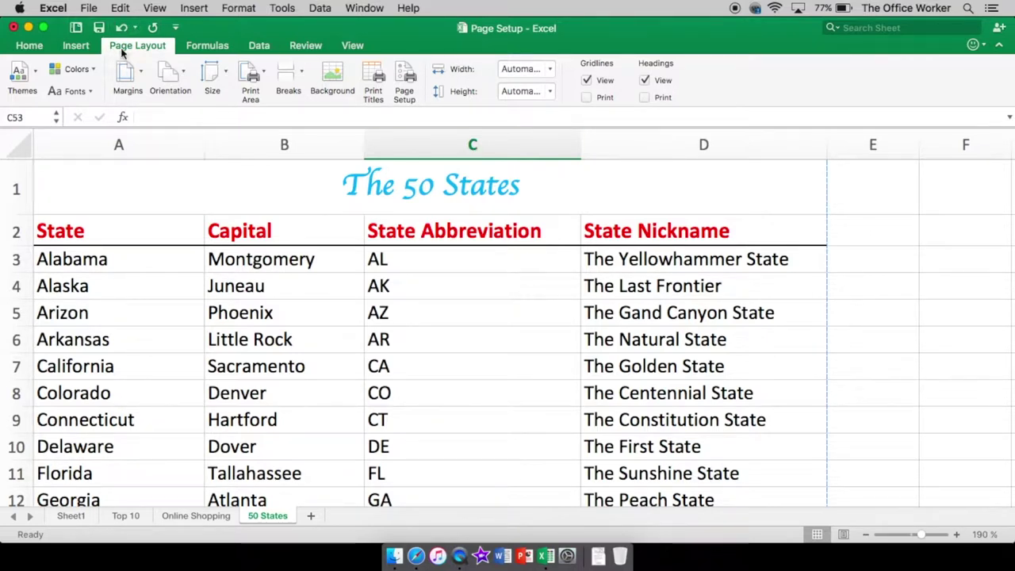
{"action": "left_click", "coordinate": [549, 69]}
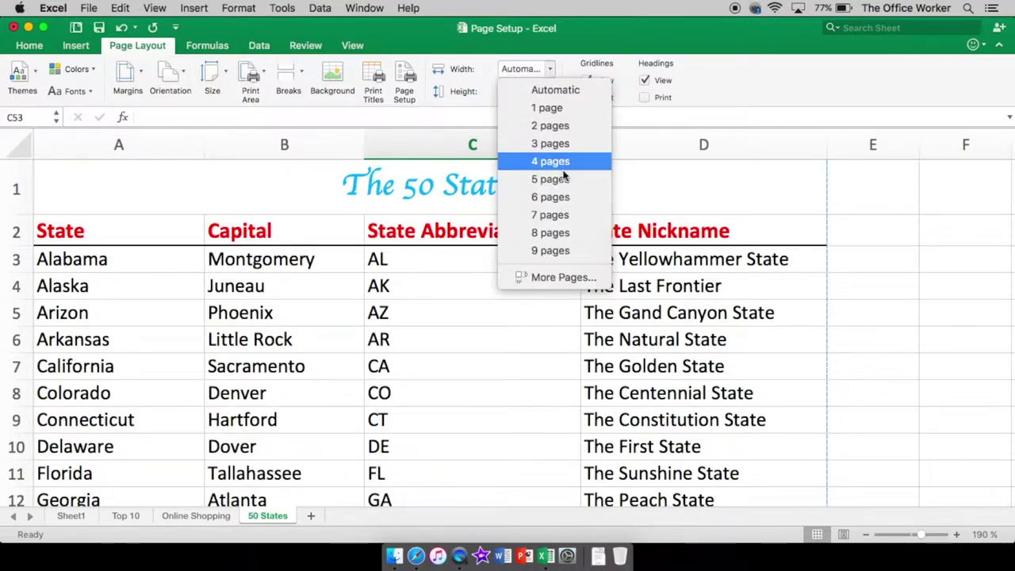
{"action": "left_click", "coordinate": [564, 108]}
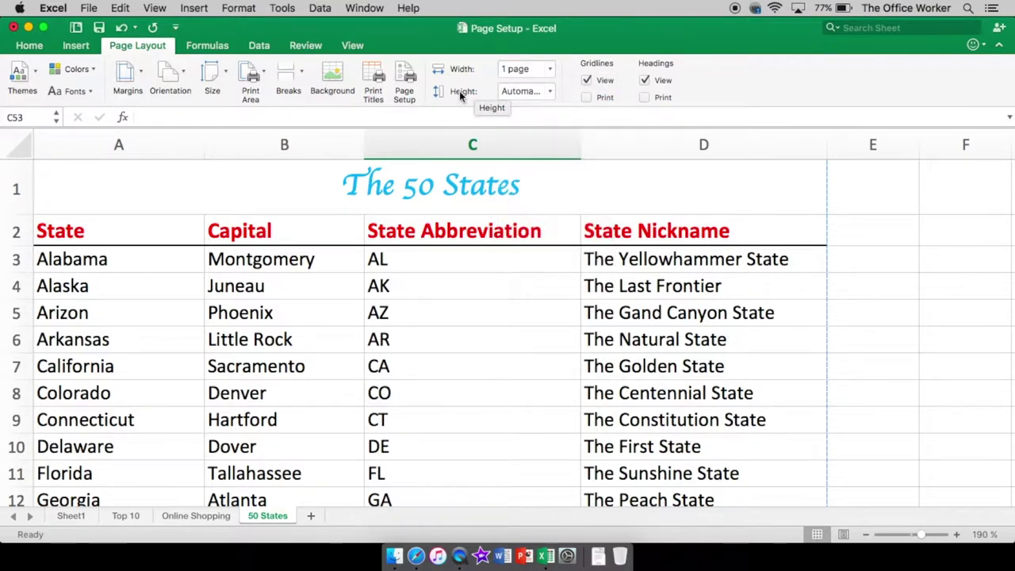
{"action": "left_click", "coordinate": [550, 91]}
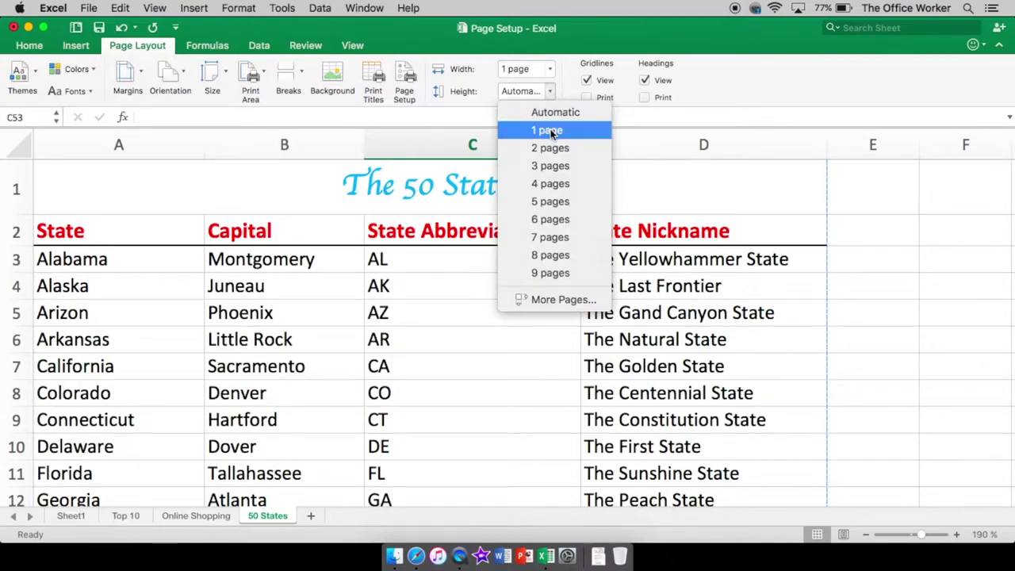
{"action": "left_click", "coordinate": [550, 131]}
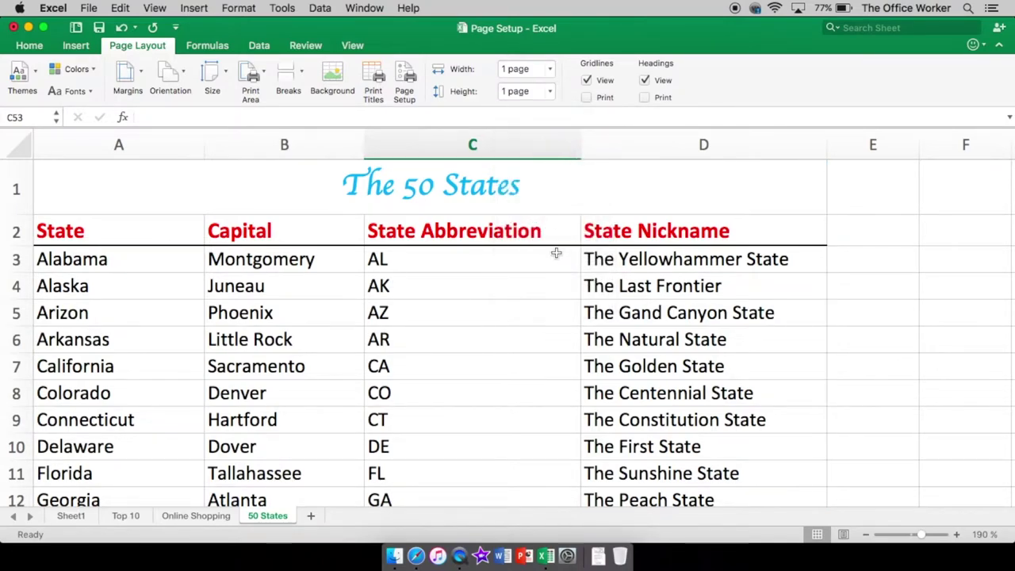
Step: Look through the 50 States table for page-break lines, keeping the page layout options shown
{"action": "scroll", "coordinate": [555, 252], "scroll_direction": "down", "scroll_amount": 15}
{"action": "scroll", "coordinate": [556, 248], "scroll_direction": "down", "scroll_amount": 12}
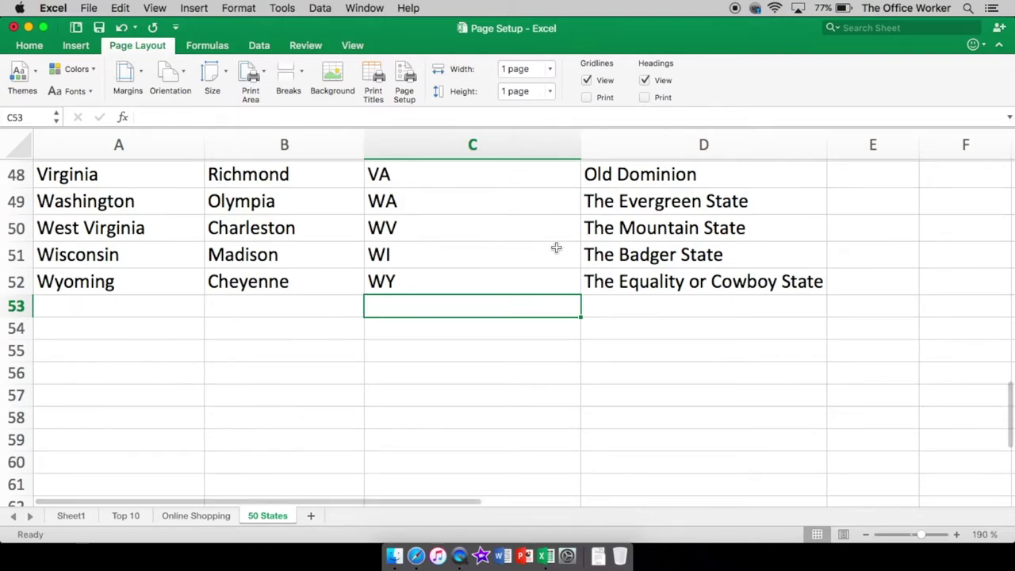
{"action": "scroll", "coordinate": [555, 244], "scroll_direction": "up", "scroll_amount": 15}
{"action": "scroll", "coordinate": [554, 238], "scroll_direction": "up", "scroll_amount": 10}
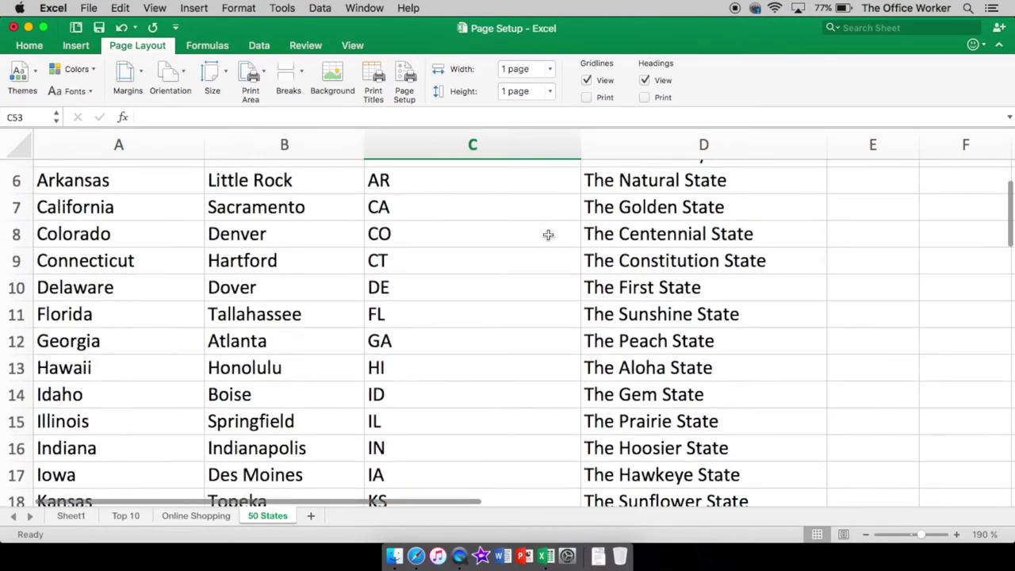
{"action": "left_click", "coordinate": [147, 45]}
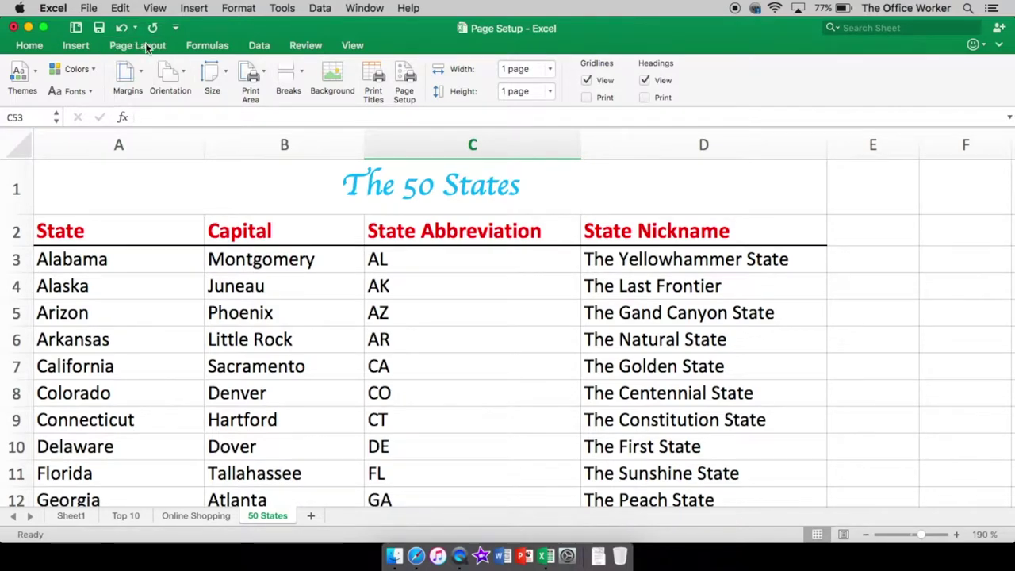
{"action": "left_click", "coordinate": [145, 48]}
{"action": "left_click", "coordinate": [145, 47]}
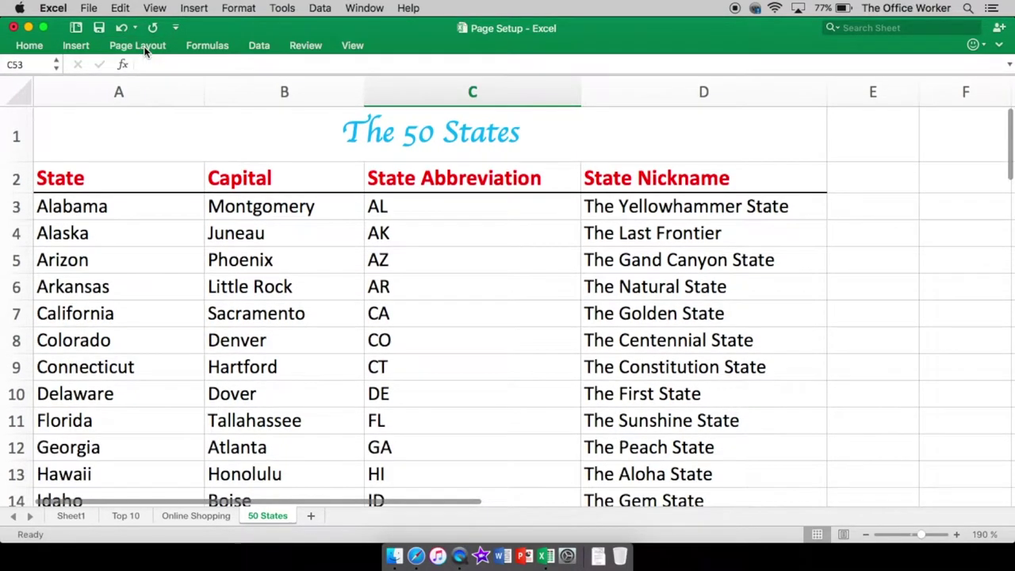
{"action": "left_click", "coordinate": [145, 47]}
Step: Open print preview for the 50 States sheet and compare its Scale to fit values with the sheet's width and height settings
{"action": "left_click", "coordinate": [89, 8]}
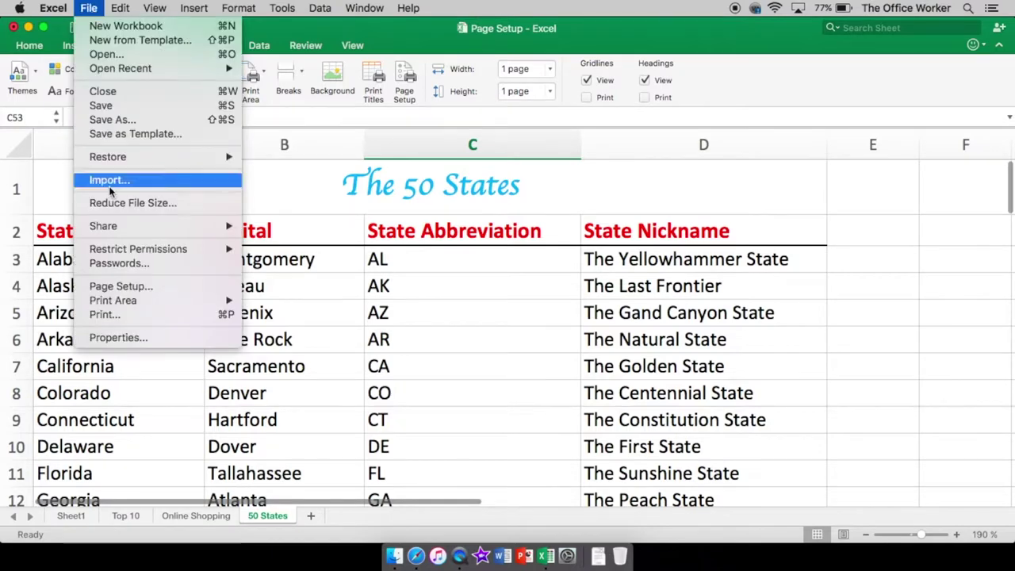
{"action": "left_click", "coordinate": [153, 316]}
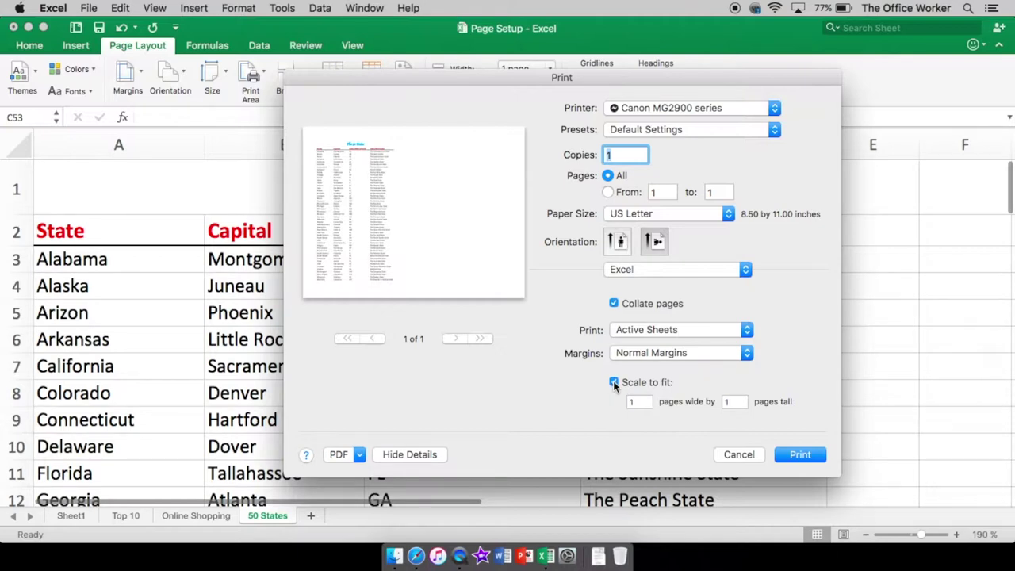
{"action": "left_click_drag", "start_coordinate": [498, 95], "coordinate": [505, 129]}
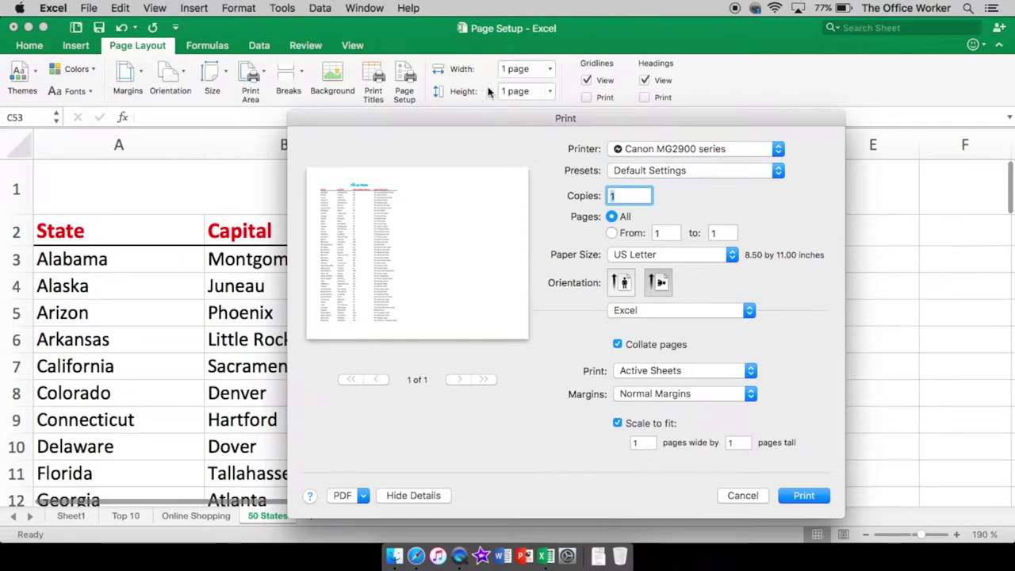
{"action": "left_click_drag", "start_coordinate": [529, 120], "coordinate": [455, 98]}
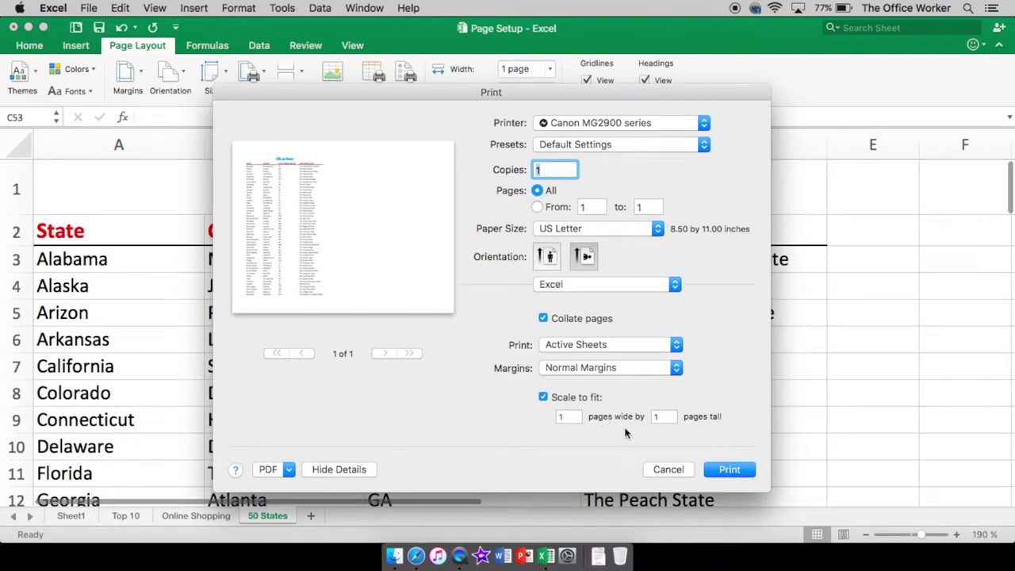
{"action": "left_click_drag", "start_coordinate": [544, 101], "coordinate": [548, 134]}
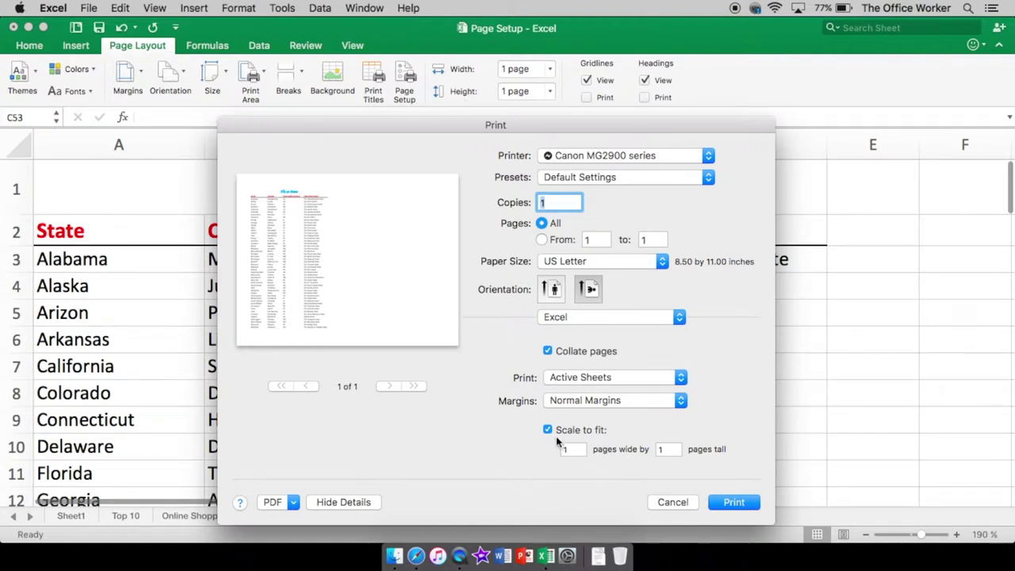
Step: Set the printout to portrait orientation and turn off Scale to fit
{"action": "left_click", "coordinate": [550, 288]}
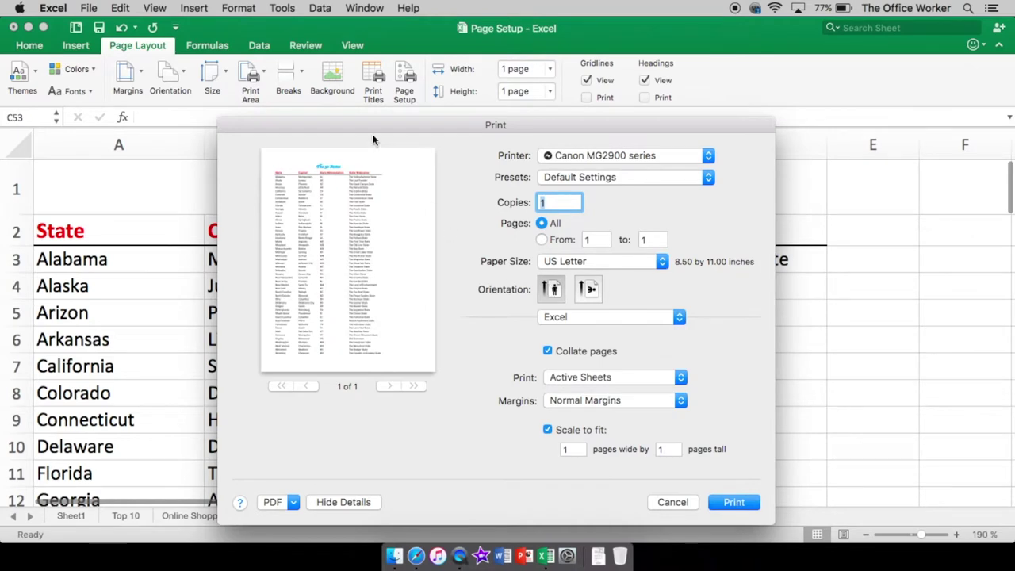
{"action": "left_click", "coordinate": [546, 430]}
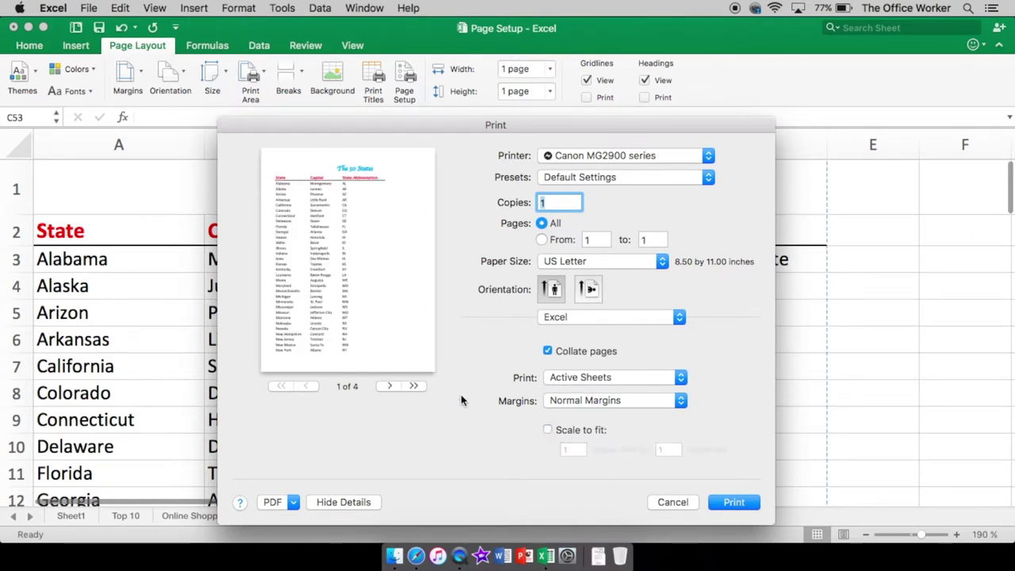
Step: Page through the unscaled print preview of the 50 States sheet, turn Scale to fit back on and close without printing
{"action": "left_click", "coordinate": [387, 386]}
{"action": "left_click", "coordinate": [388, 386]}
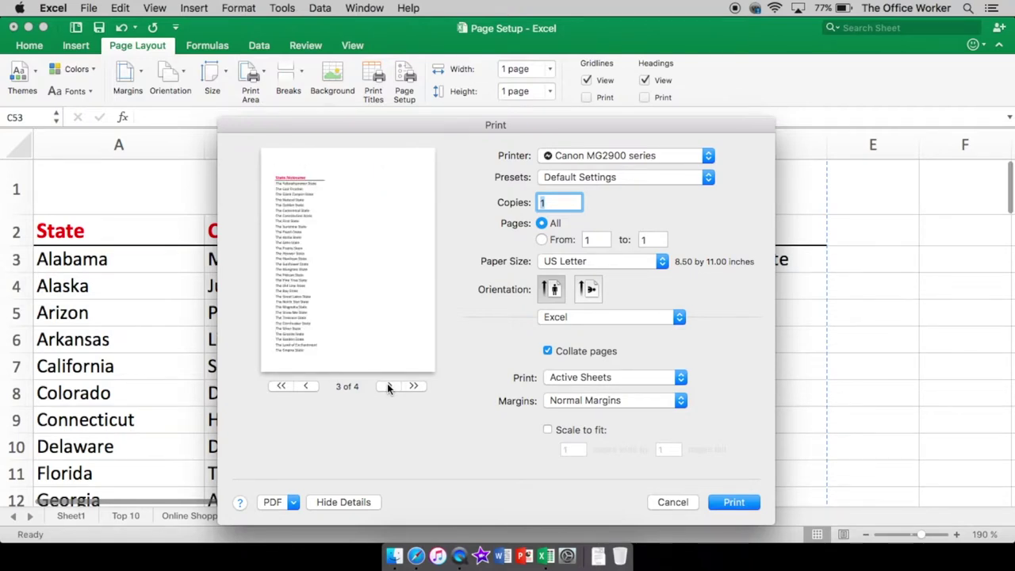
{"action": "left_click", "coordinate": [388, 386]}
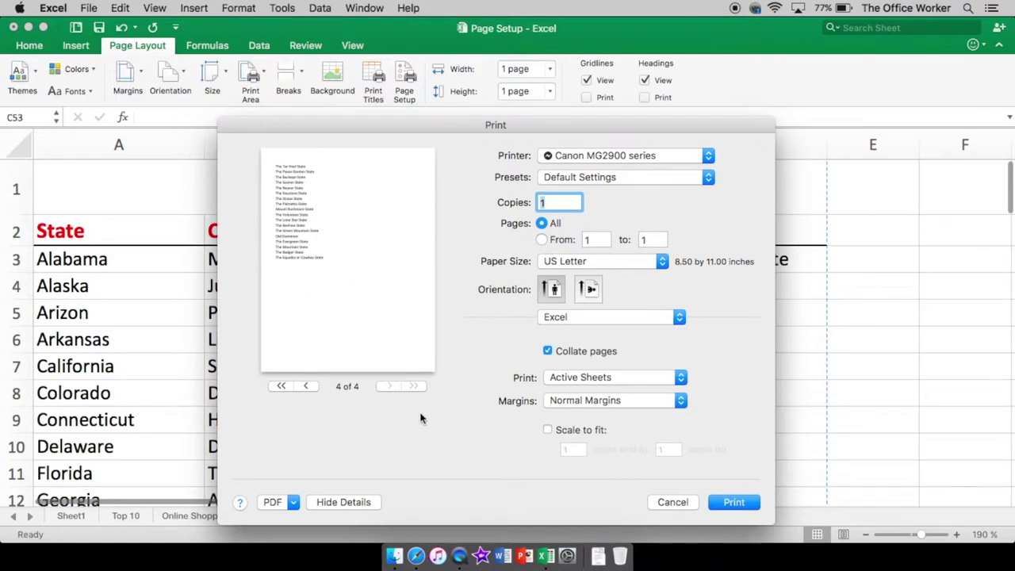
{"action": "left_click", "coordinate": [548, 430]}
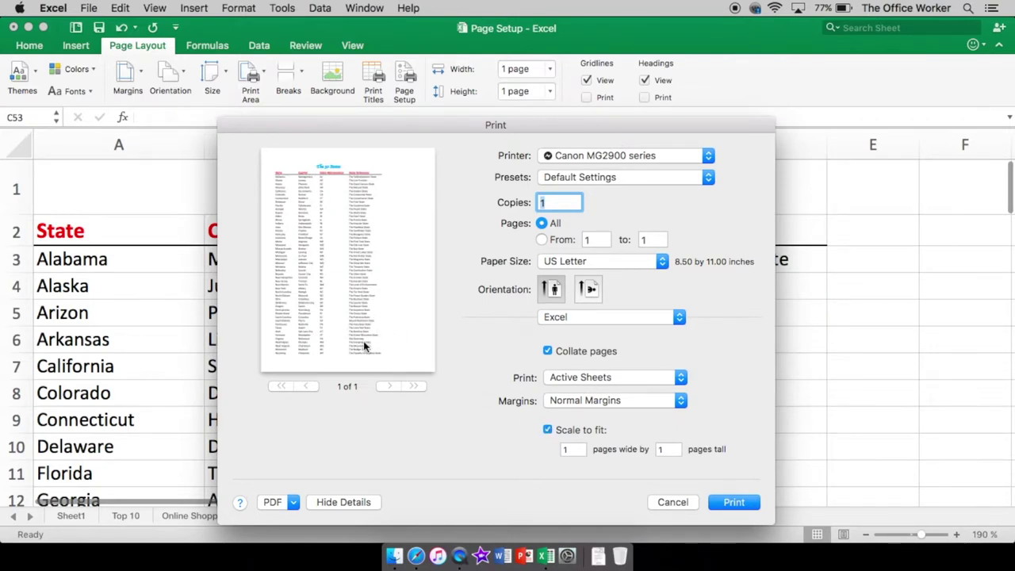
{"action": "left_click", "coordinate": [676, 503]}
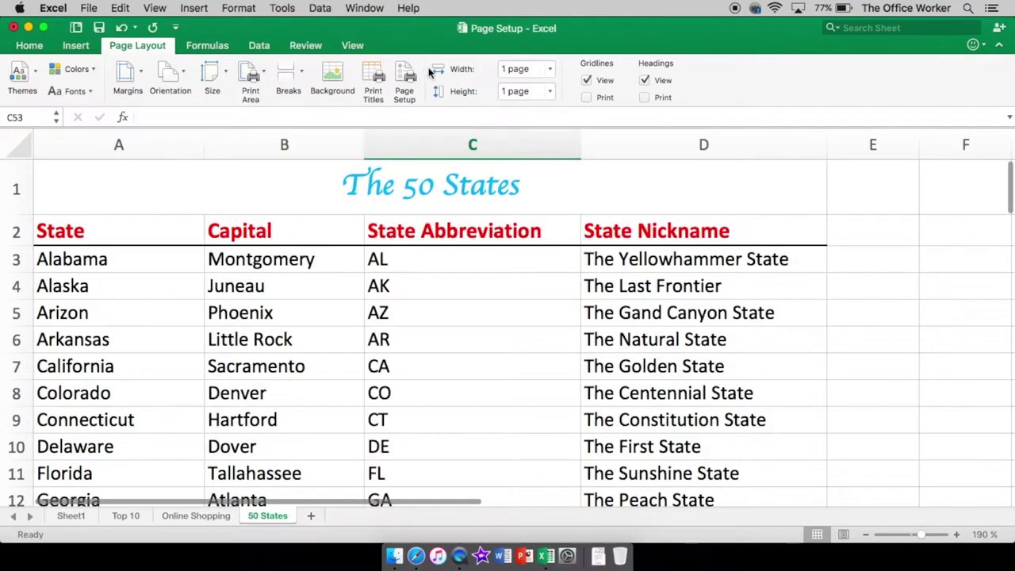
Step: Set the 50 States sheet's print height to Automatic and check the table for page-break lines
{"action": "left_click", "coordinate": [550, 92]}
{"action": "left_click", "coordinate": [553, 107]}
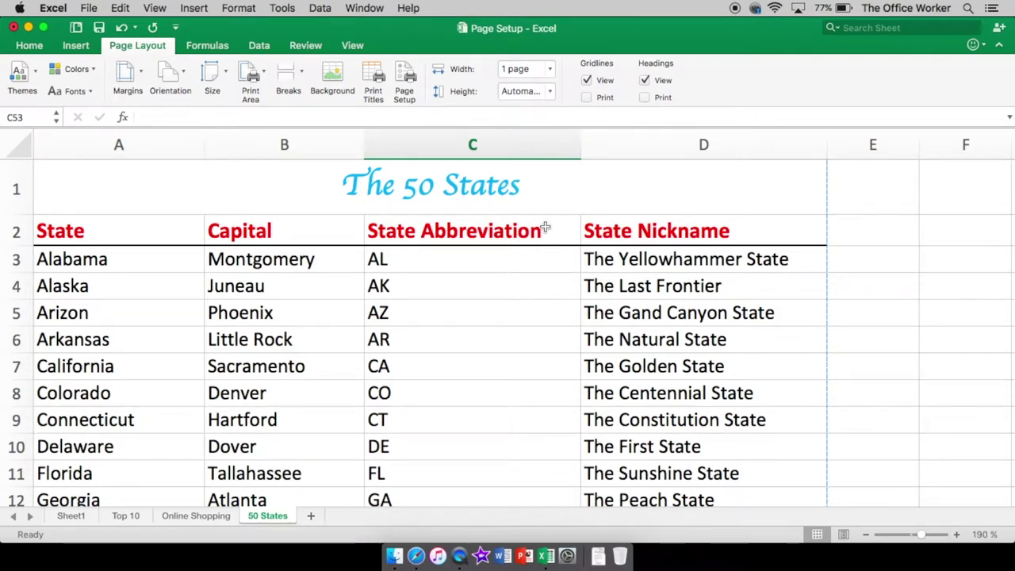
{"action": "scroll", "coordinate": [407, 321], "scroll_direction": "down", "scroll_amount": 15}
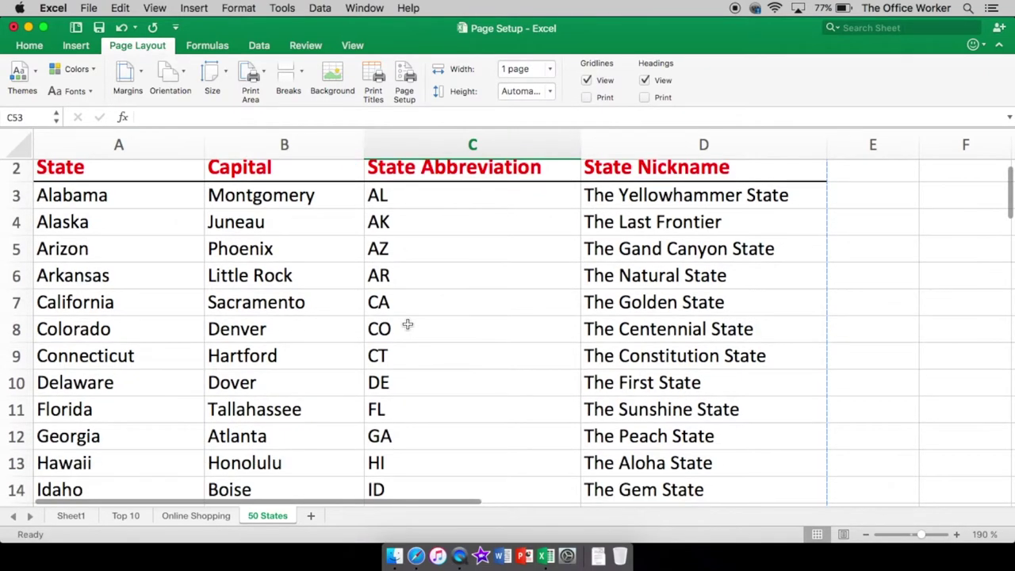
{"action": "scroll", "coordinate": [407, 323], "scroll_direction": "down", "scroll_amount": 8}
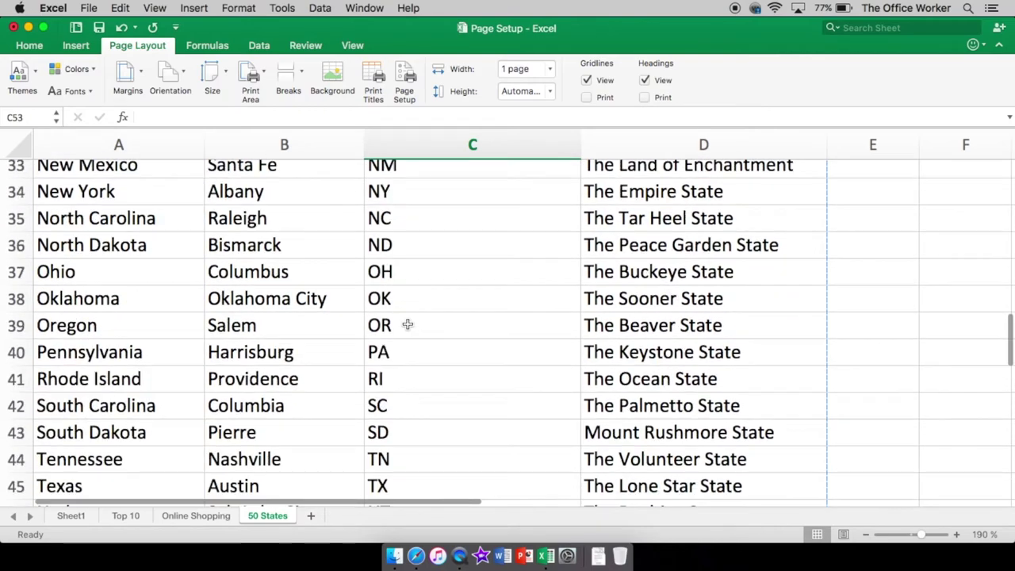
{"action": "scroll", "coordinate": [406, 323], "scroll_direction": "up", "scroll_amount": 20}
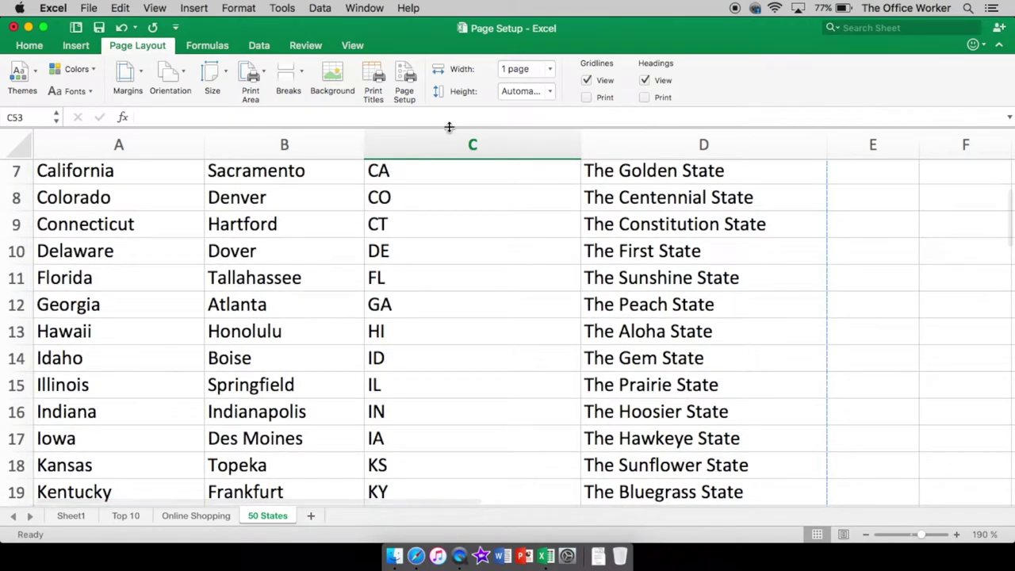
{"action": "scroll", "coordinate": [472, 203], "scroll_direction": "up", "scroll_amount": 4}
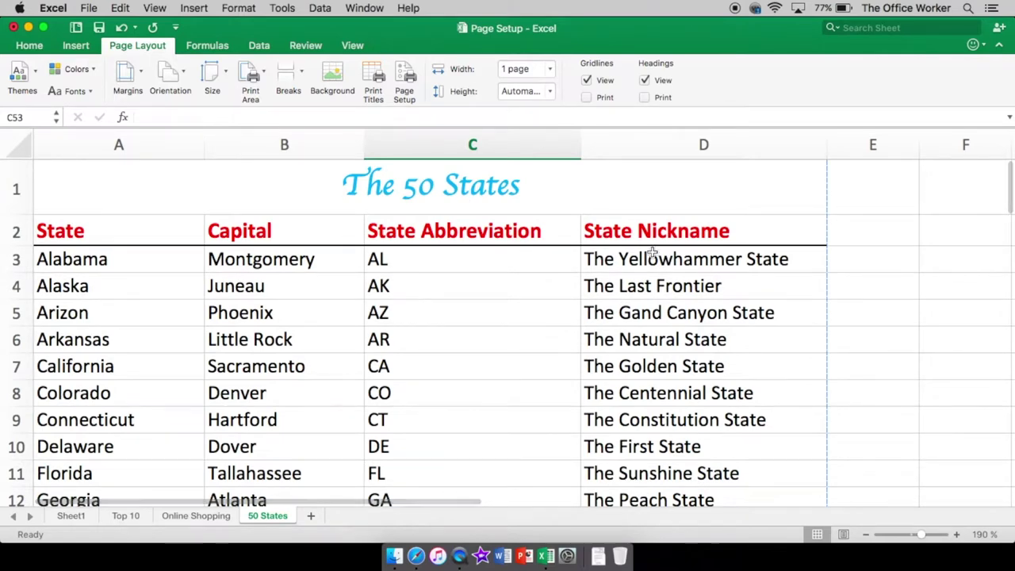
Step: Open print preview for the 50 States sheet, compare its pages under the automatic height setting and close it without printing
{"action": "left_click", "coordinate": [92, 7]}
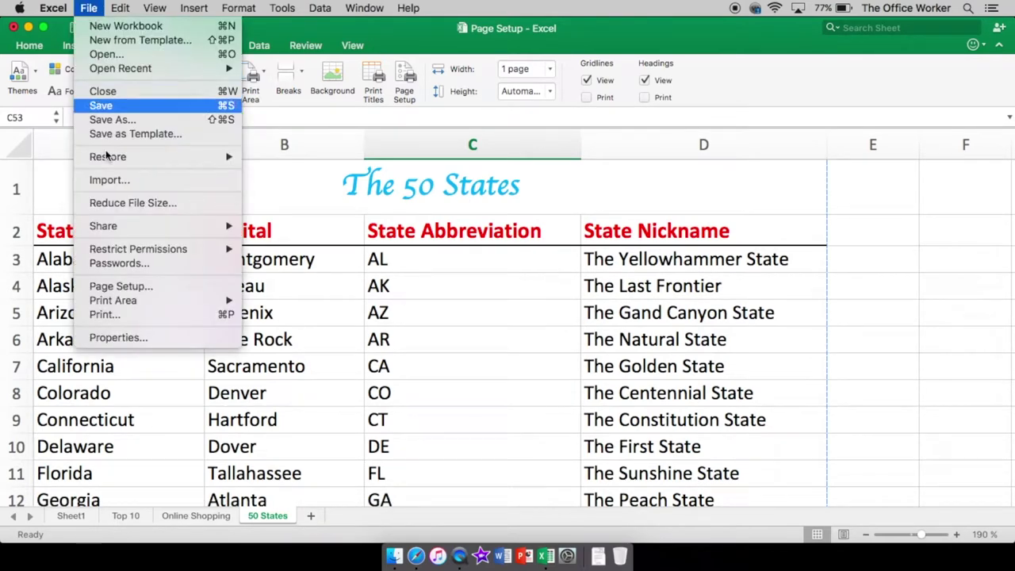
{"action": "left_click", "coordinate": [120, 321]}
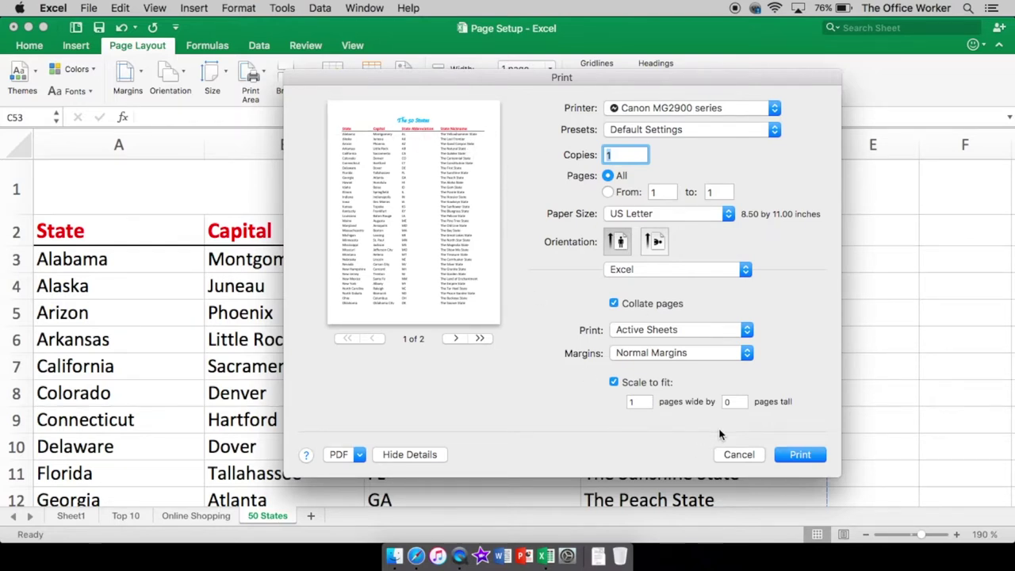
{"action": "left_click", "coordinate": [456, 340]}
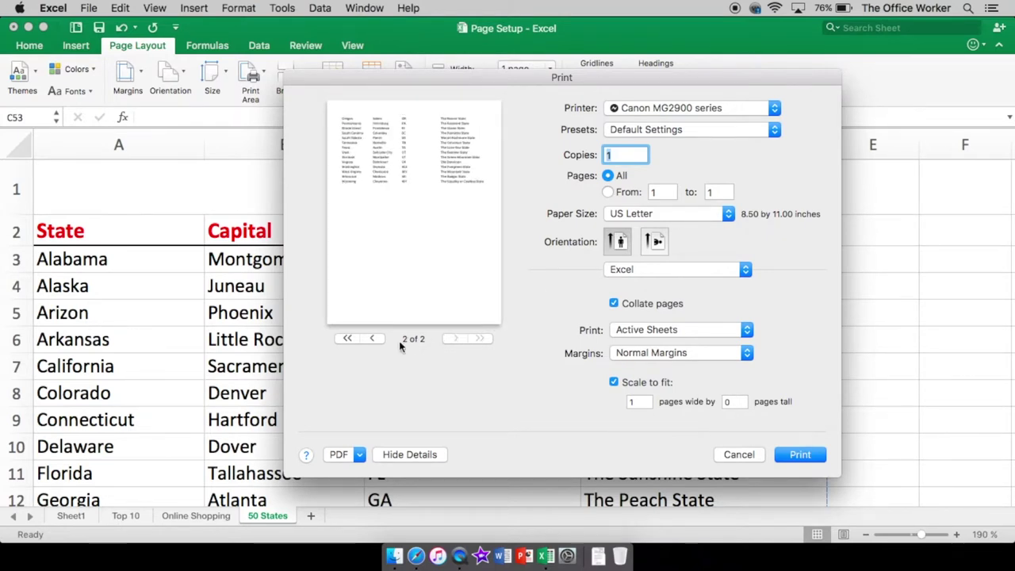
{"action": "left_click", "coordinate": [372, 339]}
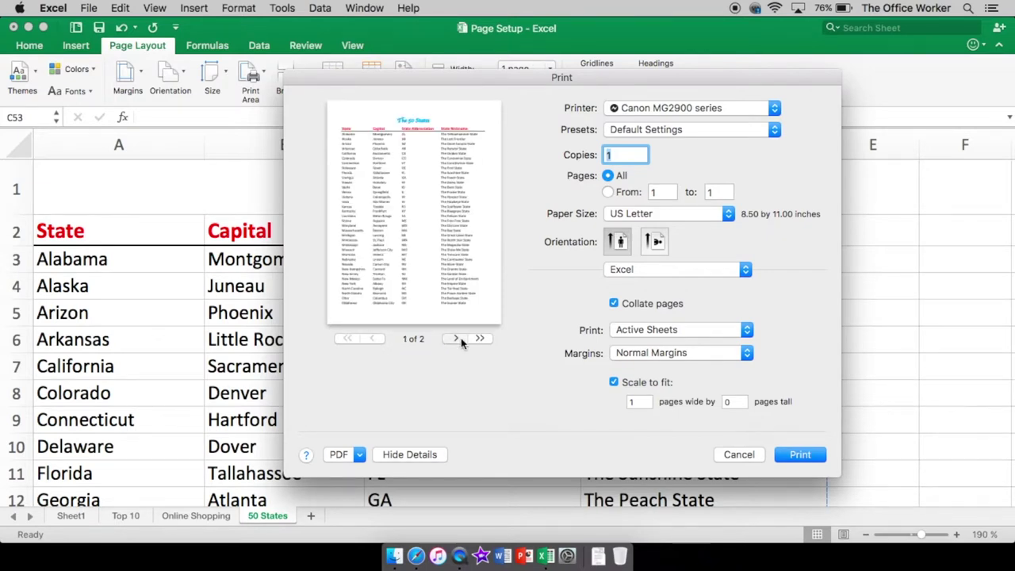
{"action": "left_click", "coordinate": [459, 338]}
{"action": "left_click", "coordinate": [374, 336]}
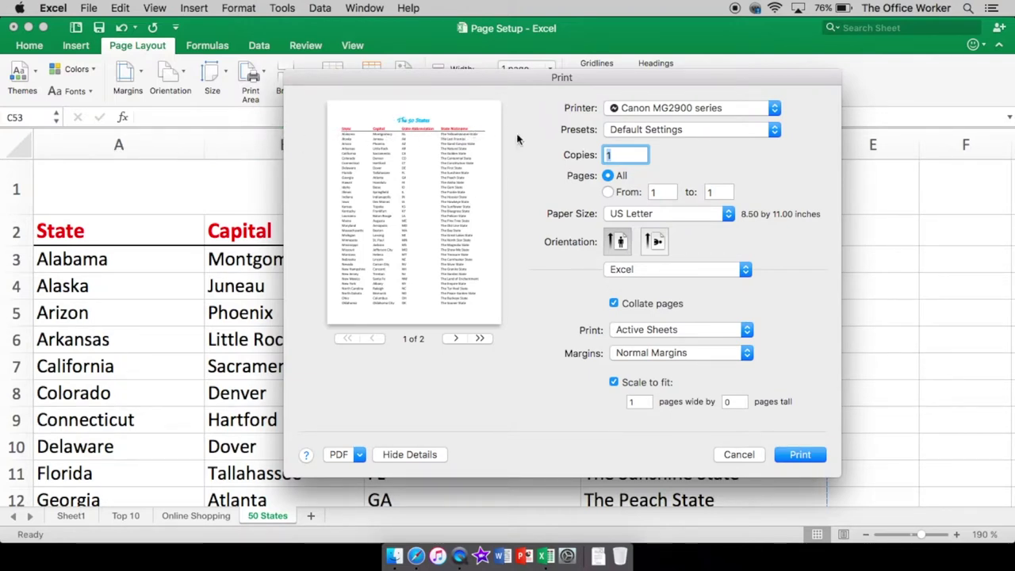
{"action": "left_click", "coordinate": [745, 455]}
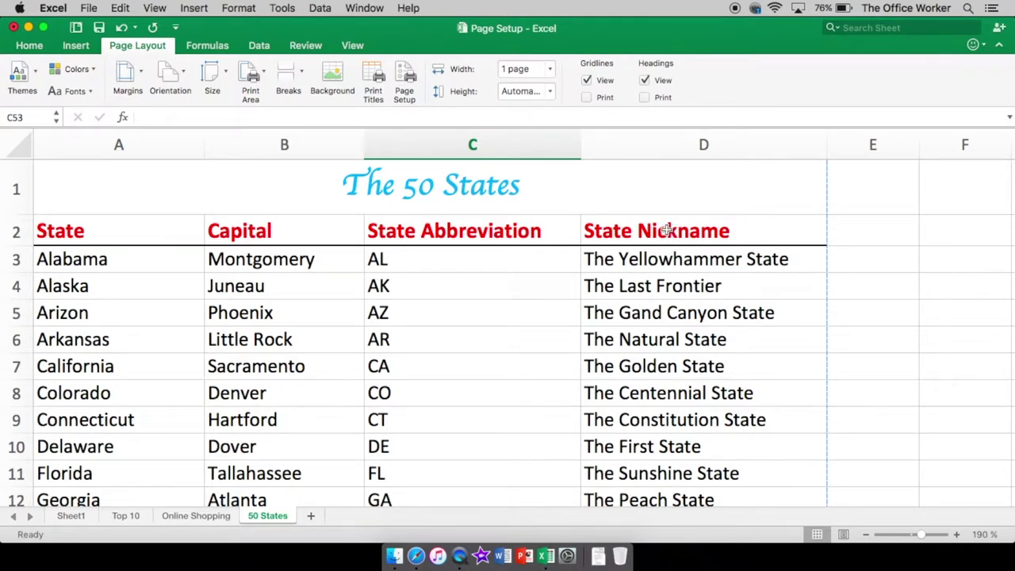
Step: Review the page scaling, margin and header/footer settings in the 50 States sheet's Page Setup, leaving them unchanged
{"action": "left_click", "coordinate": [408, 75]}
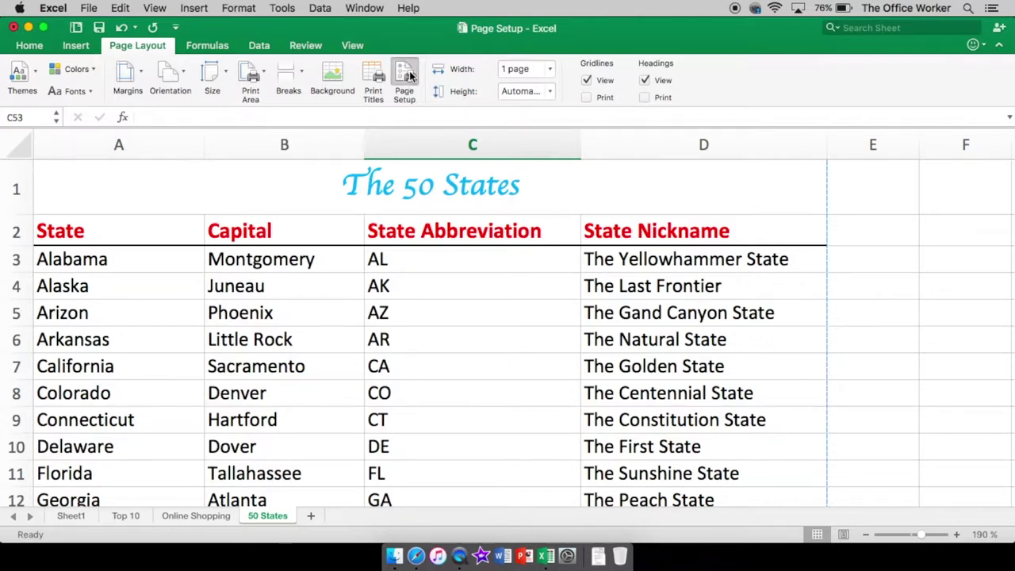
{"action": "left_click_drag", "start_coordinate": [234, 169], "coordinate": [242, 58]}
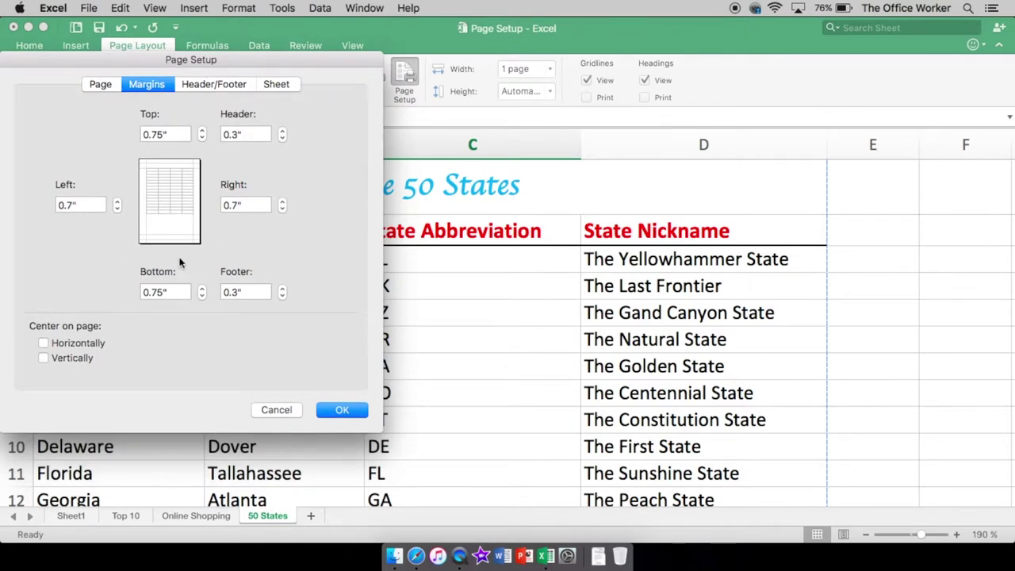
{"action": "left_click", "coordinate": [101, 82]}
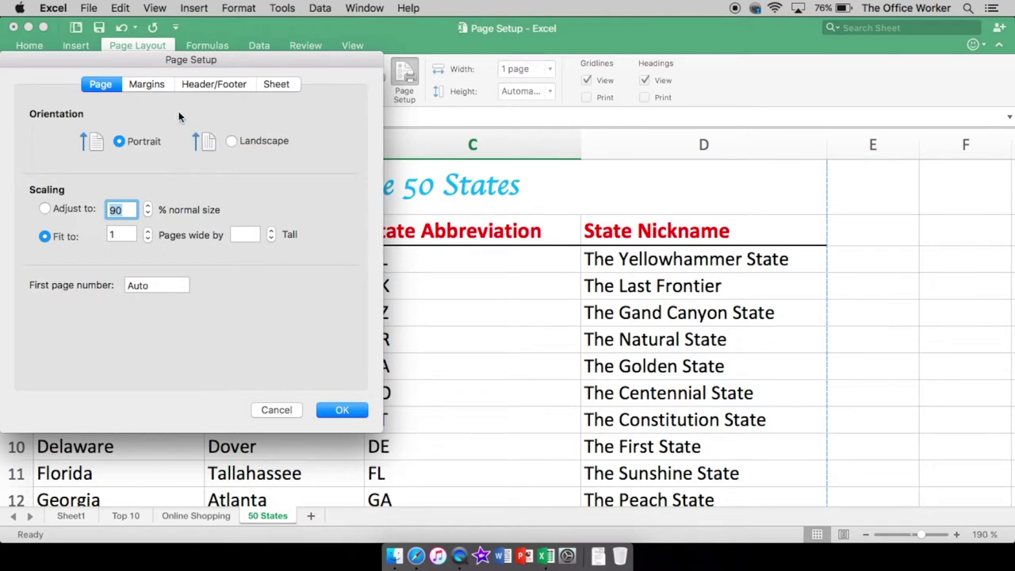
{"action": "left_click", "coordinate": [160, 85]}
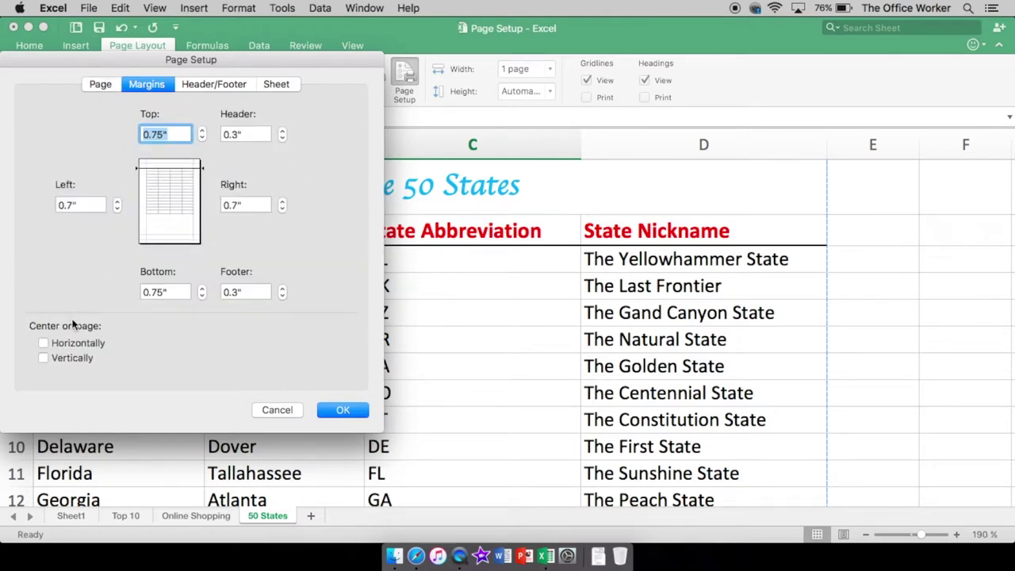
{"action": "left_click", "coordinate": [211, 83]}
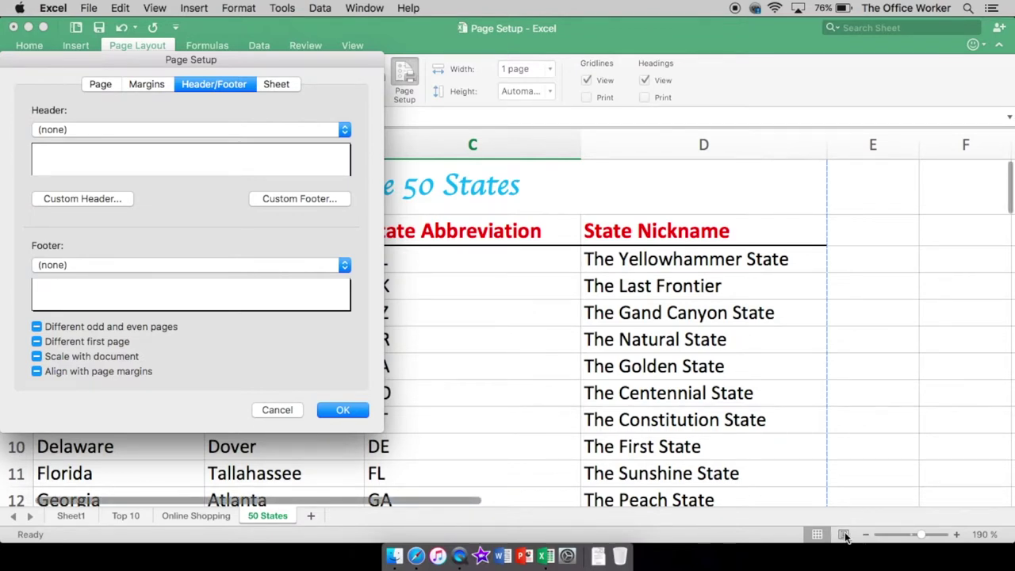
{"action": "left_click", "coordinate": [293, 410]}
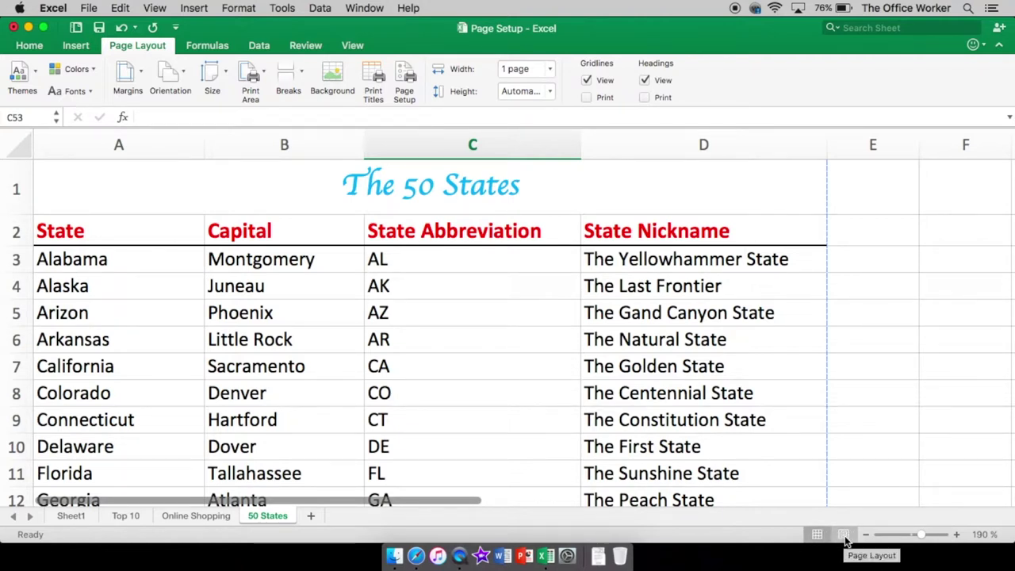
Step: Show the 50 States sheet in Page Layout view and add the centred header "Name"
{"action": "left_click", "coordinate": [844, 537]}
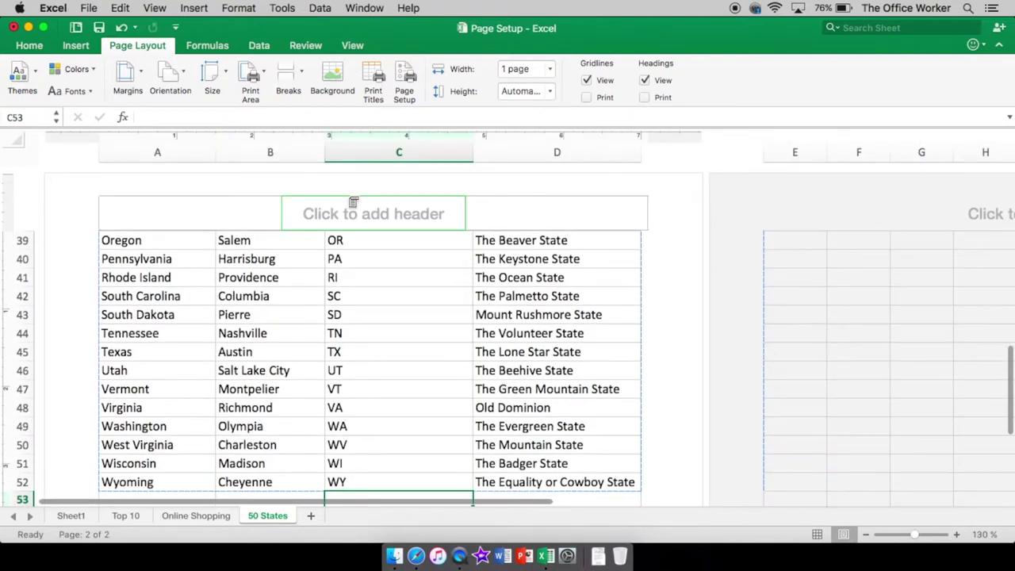
{"action": "left_click", "coordinate": [353, 203]}
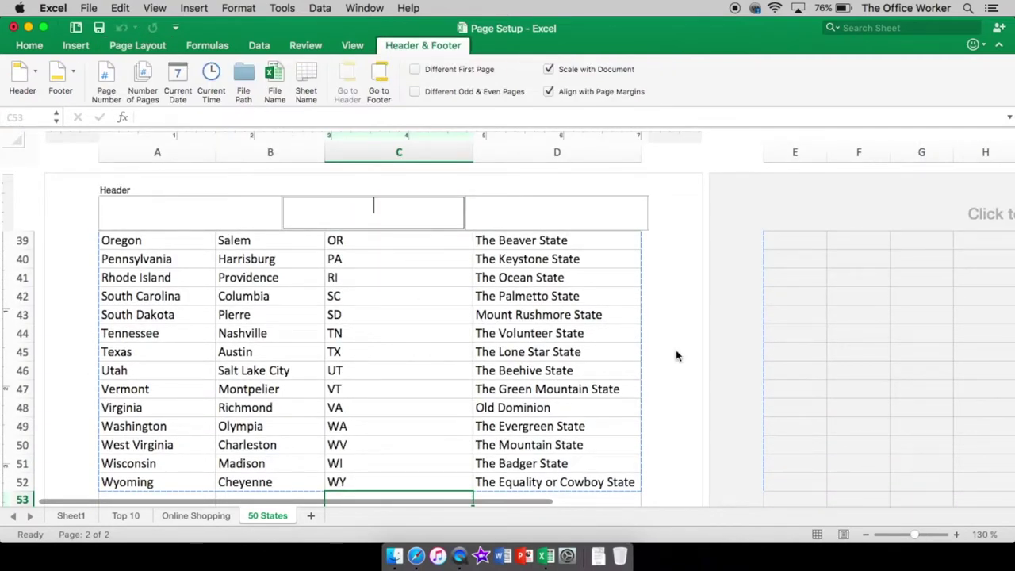
{"action": "type", "text": "Name"}
{"action": "left_click", "coordinate": [507, 367]}
Step: Add a centred footer reading "Page #" followed by the automatic page number code &[Page]
{"action": "scroll", "coordinate": [460, 385], "scroll_direction": "down", "scroll_amount": 5}
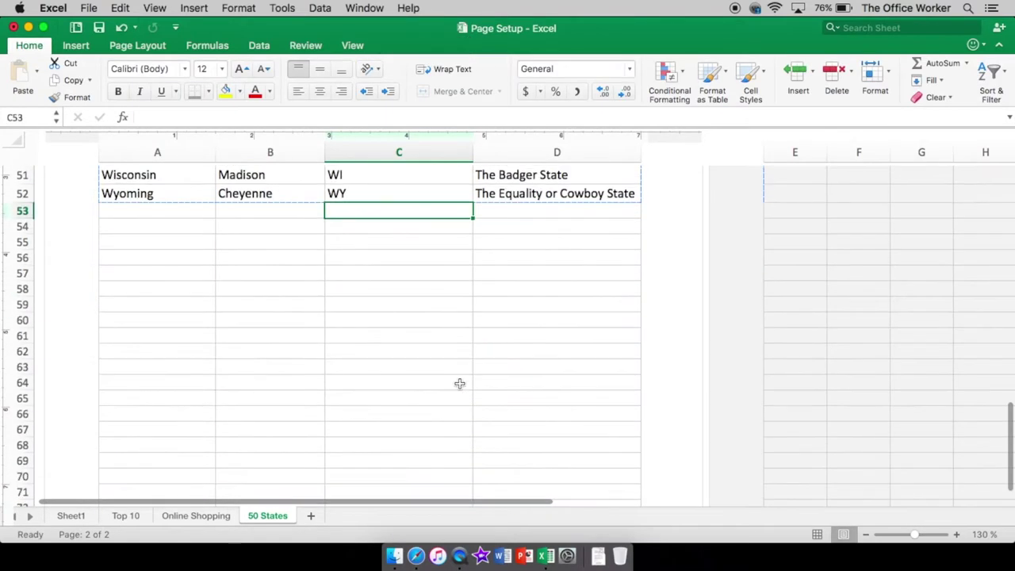
{"action": "scroll", "coordinate": [453, 382], "scroll_direction": "down", "scroll_amount": 10}
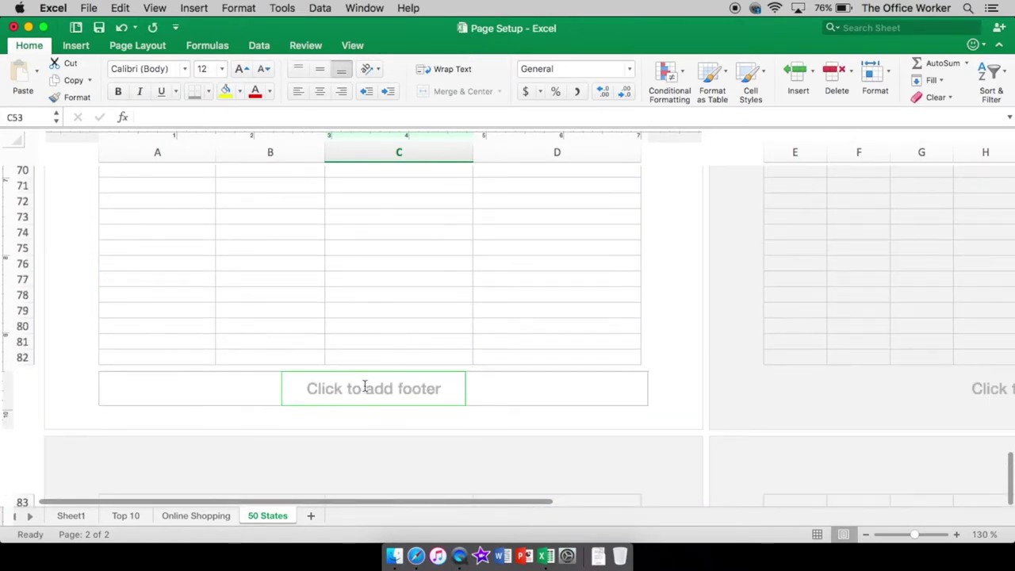
{"action": "left_click", "coordinate": [367, 385]}
{"action": "type", "text": "Pag"}
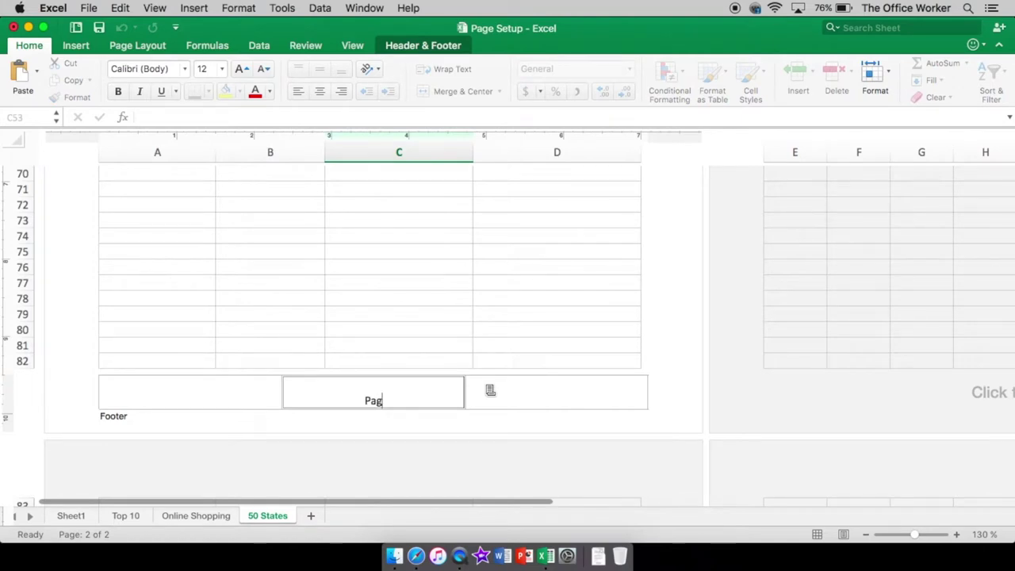
{"action": "type", "text": "e #"}
{"action": "left_click", "coordinate": [440, 47]}
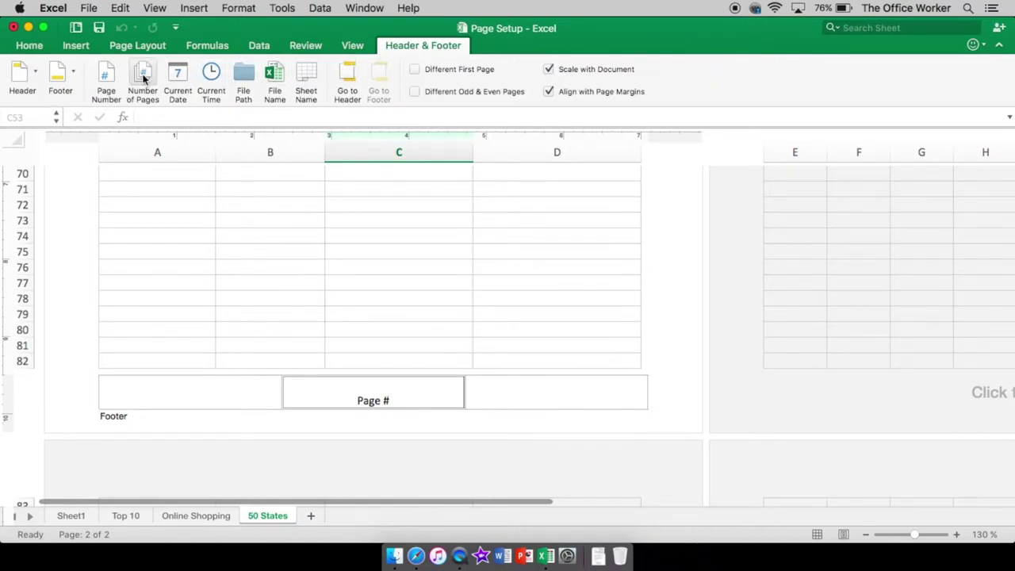
{"action": "left_click", "coordinate": [105, 77]}
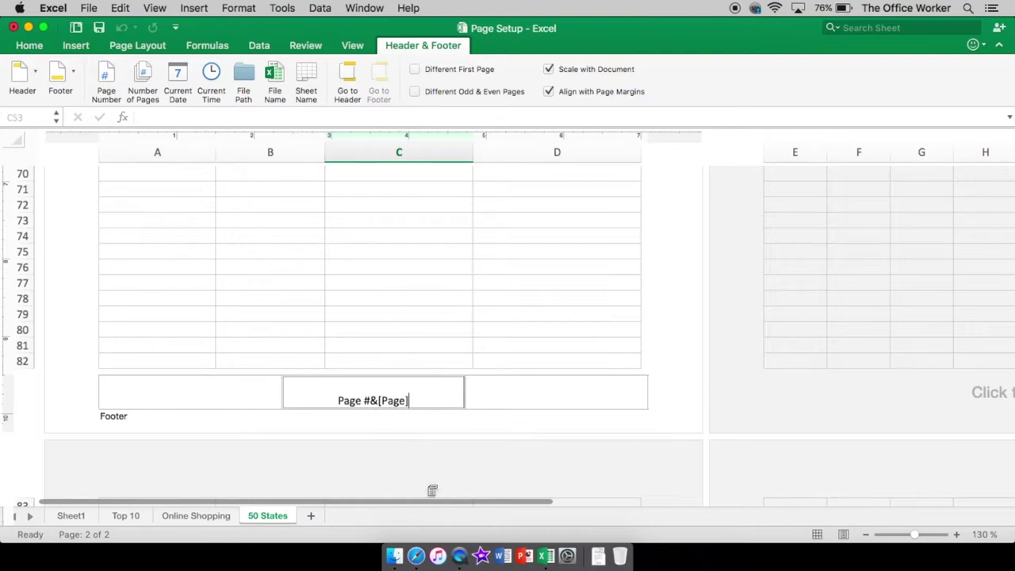
{"action": "left_click", "coordinate": [537, 351]}
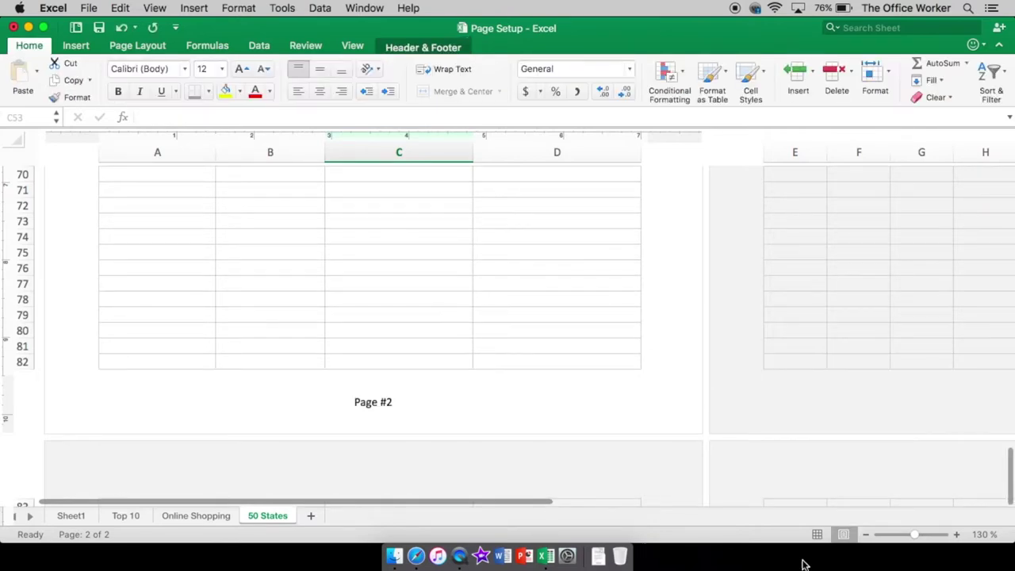
Step: Return the 50 States sheet to Normal view and go back to the beginning of the table
{"action": "left_click", "coordinate": [817, 533]}
{"action": "scroll", "coordinate": [244, 321], "scroll_direction": "up", "scroll_amount": 5}
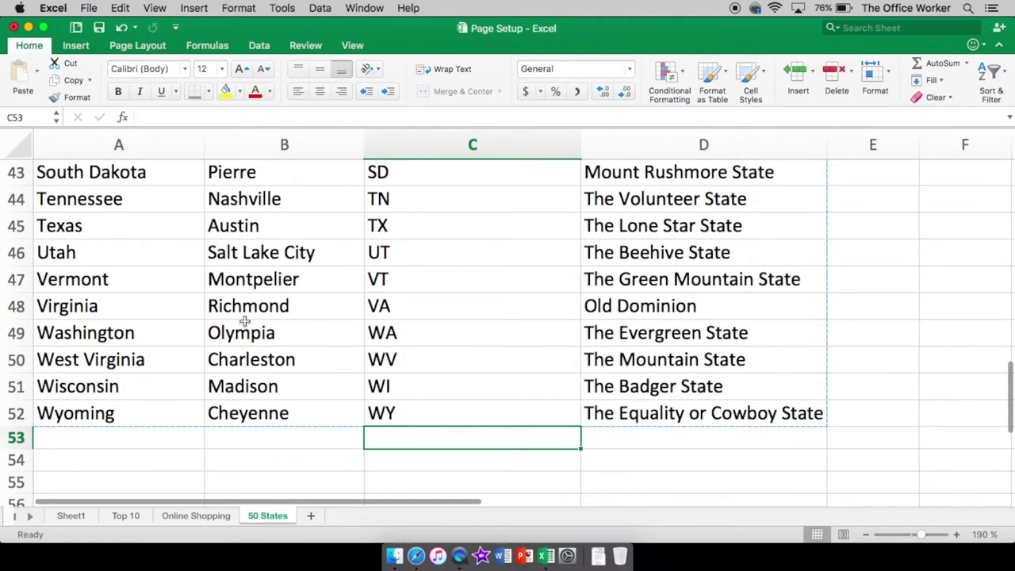
{"action": "scroll", "coordinate": [245, 321], "scroll_direction": "up", "scroll_amount": 15}
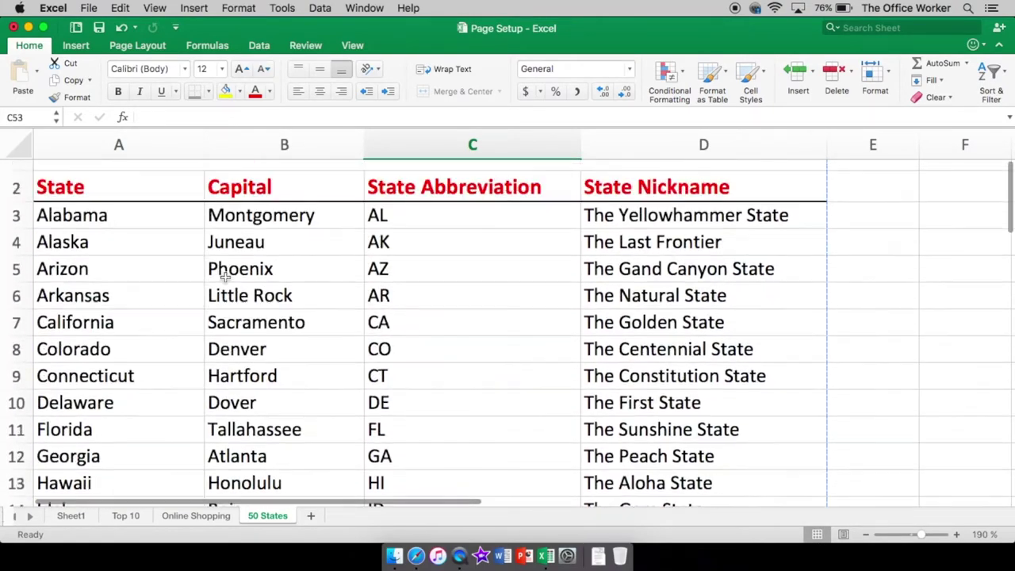
{"action": "scroll", "coordinate": [225, 275], "scroll_direction": "up", "scroll_amount": 2}
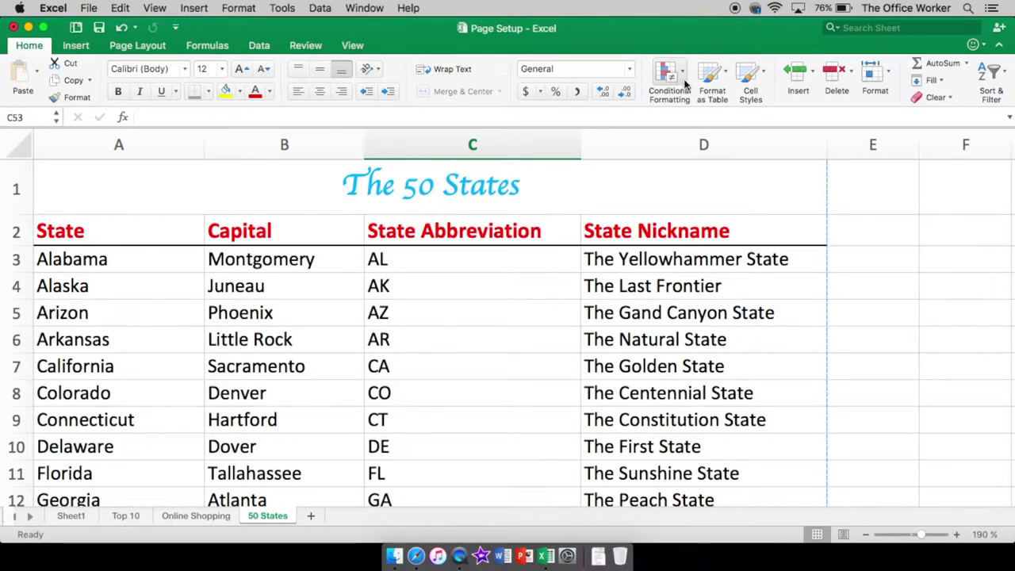
Step: Set rows $1:$2 of the 50 States sheet to repeat at the top of every printed page
{"action": "left_click", "coordinate": [147, 45]}
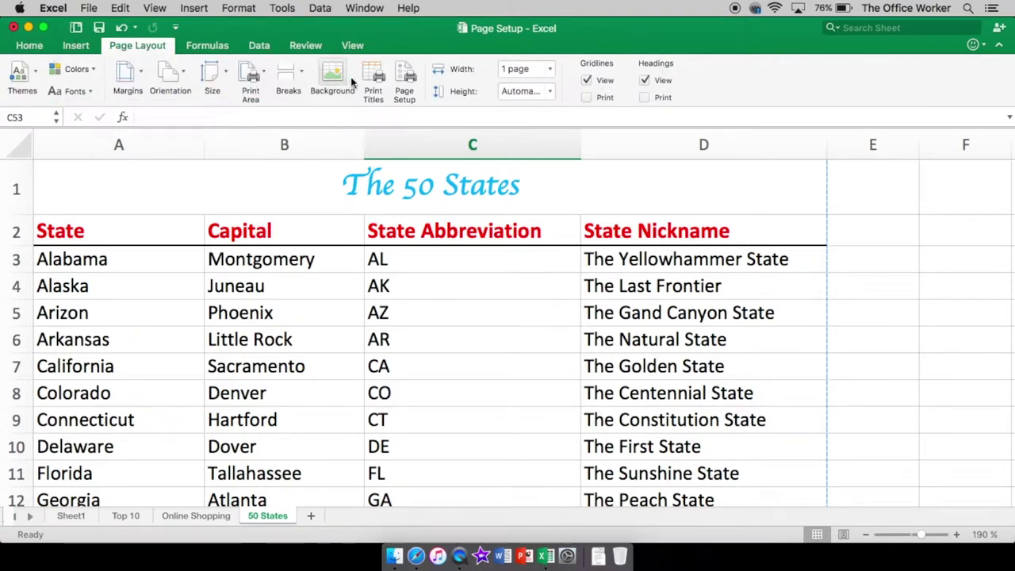
{"action": "left_click", "coordinate": [404, 79]}
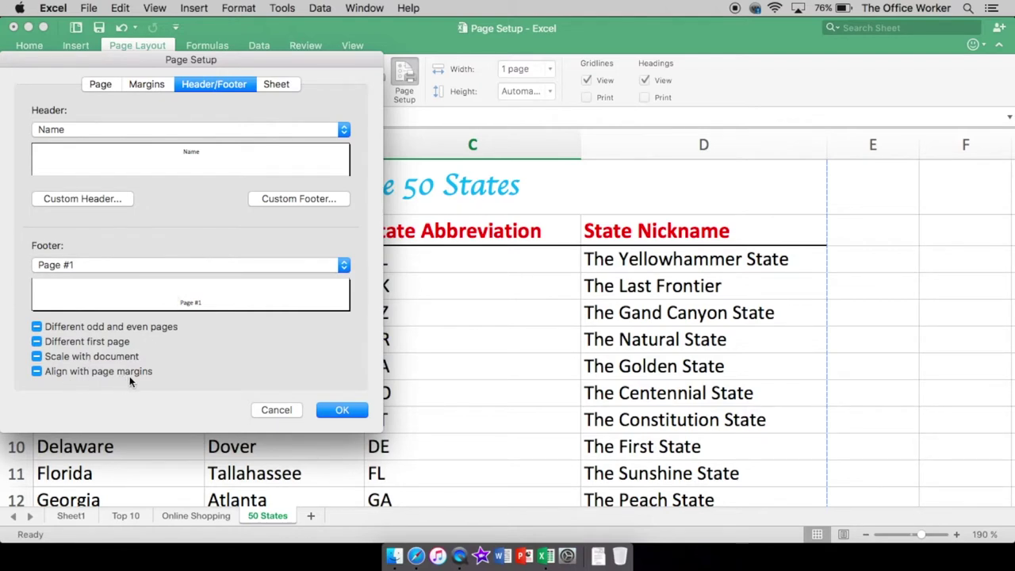
{"action": "left_click", "coordinate": [285, 85]}
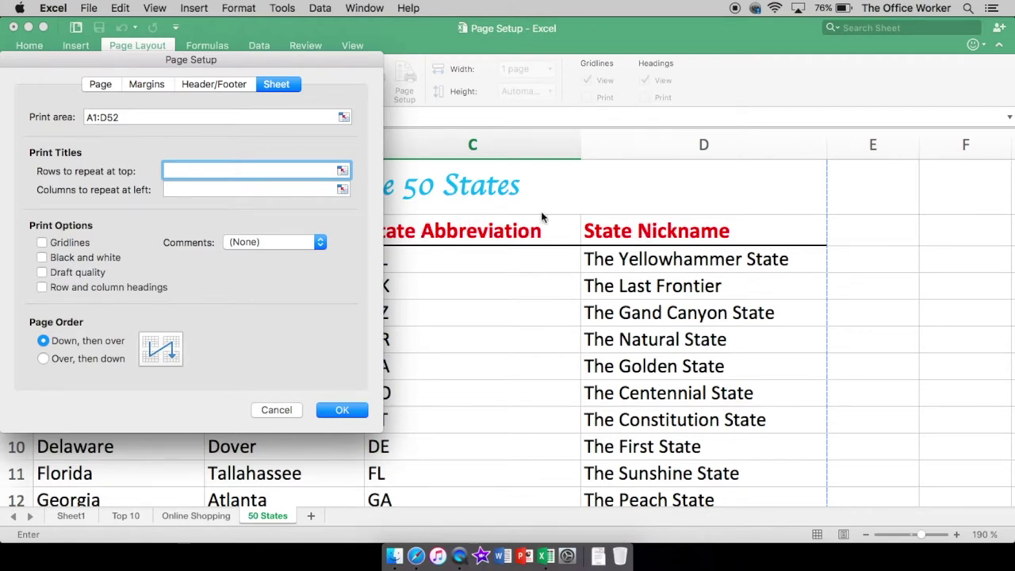
{"action": "left_click", "coordinate": [341, 170]}
{"action": "left_click", "coordinate": [178, 184]}
{"action": "left_click_drag", "start_coordinate": [179, 185], "coordinate": [192, 229]}
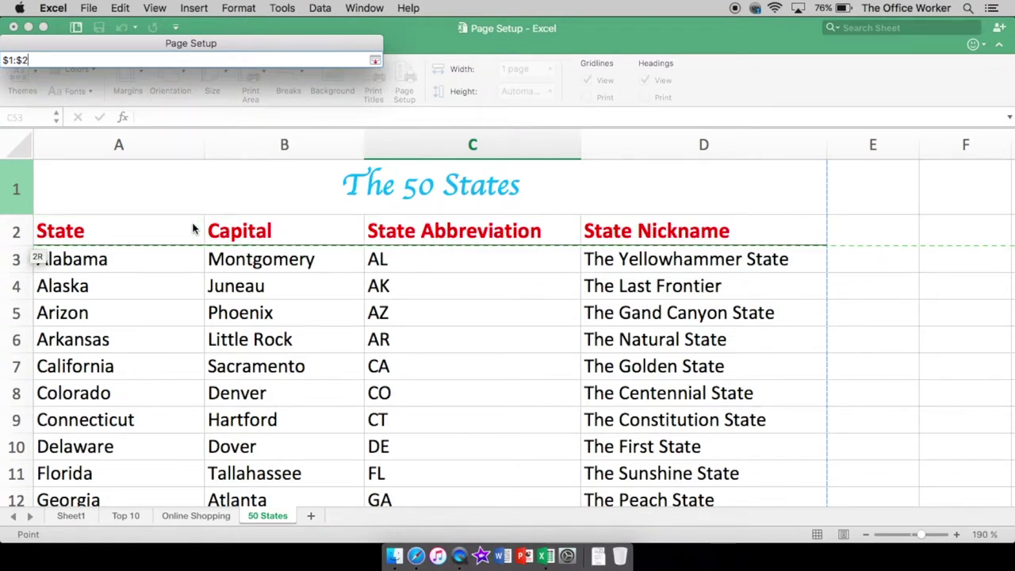
{"action": "mouse_move", "coordinate": [193, 229]}
{"action": "left_mouse_down"}
{"action": "mouse_move", "coordinate": [192, 199]}
{"action": "mouse_move", "coordinate": [188, 230]}
{"action": "left_mouse_up"}
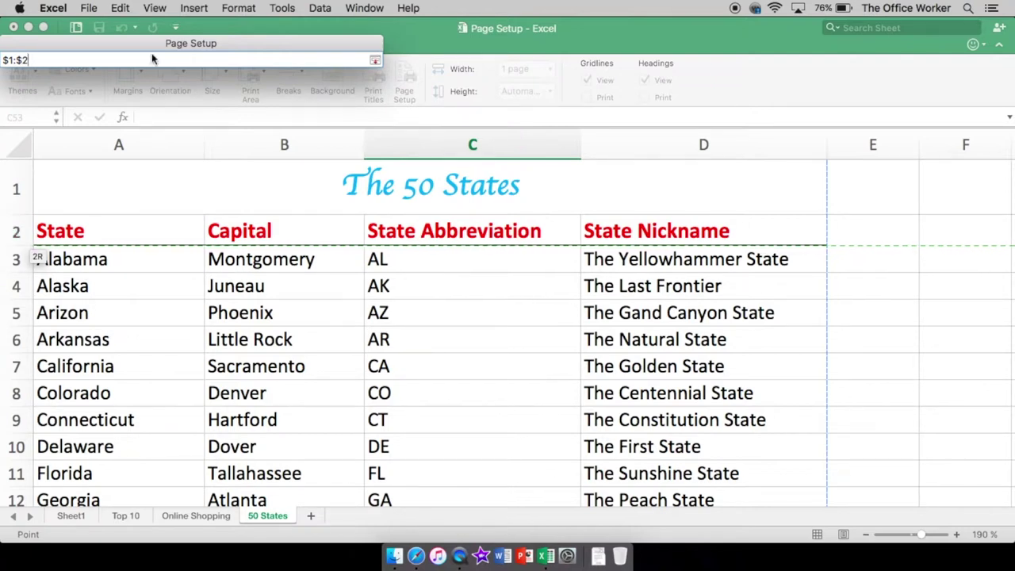
{"action": "left_click", "coordinate": [374, 60]}
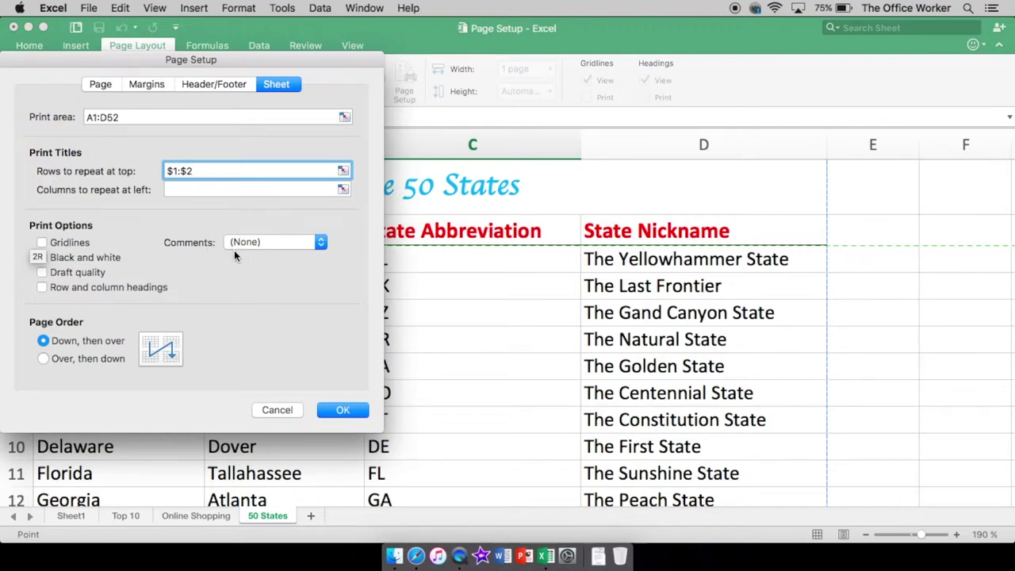
Step: Check the choices for printing comments, keep (None), and apply the page setup
{"action": "left_click", "coordinate": [279, 244]}
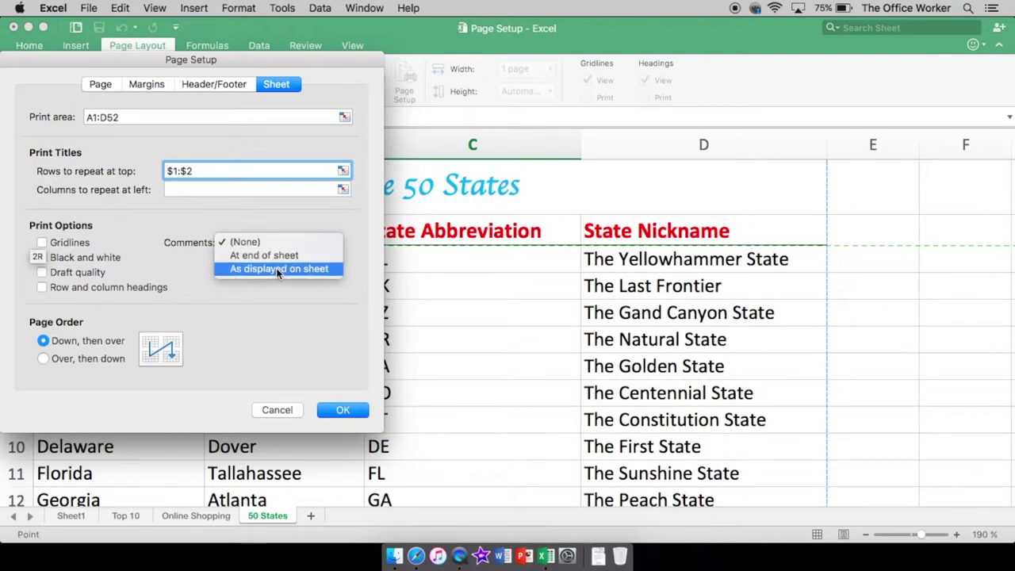
{"action": "left_click", "coordinate": [267, 291]}
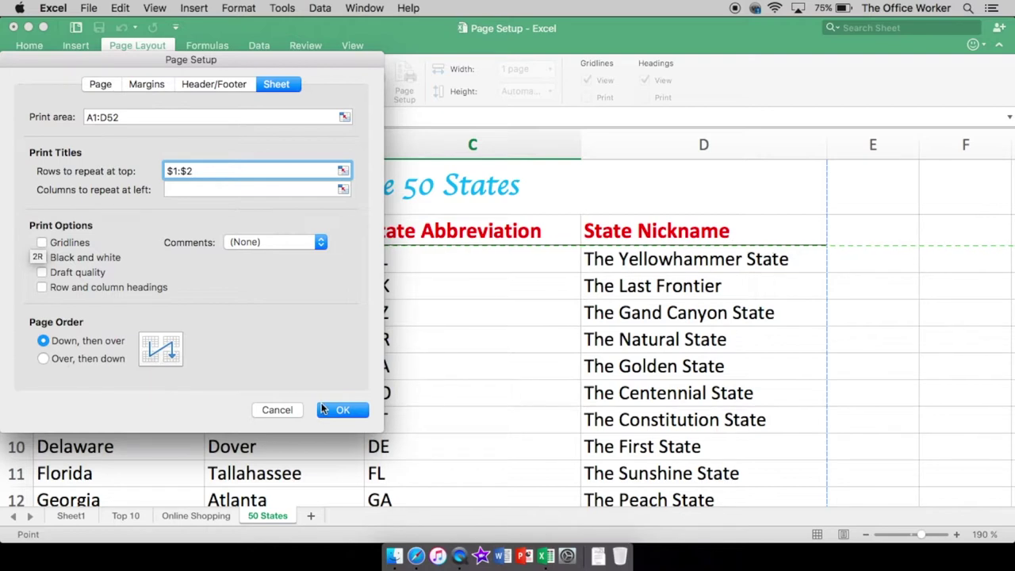
{"action": "left_click", "coordinate": [355, 413]}
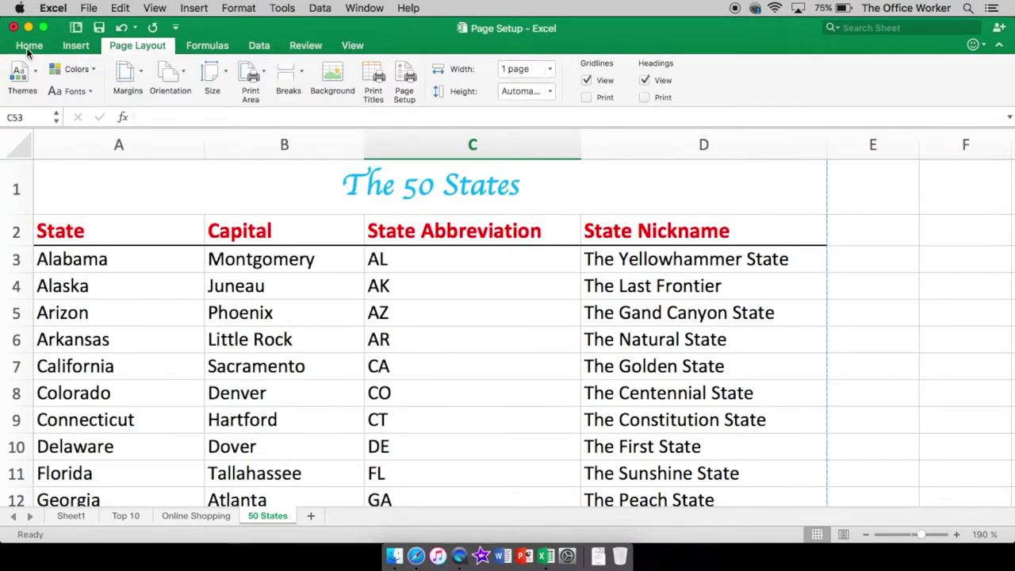
Step: Open the print preview of the 50 States sheet and check both pages for the repeated title rows
{"action": "left_click", "coordinate": [28, 46]}
{"action": "left_click", "coordinate": [127, 48]}
{"action": "left_click", "coordinate": [89, 8]}
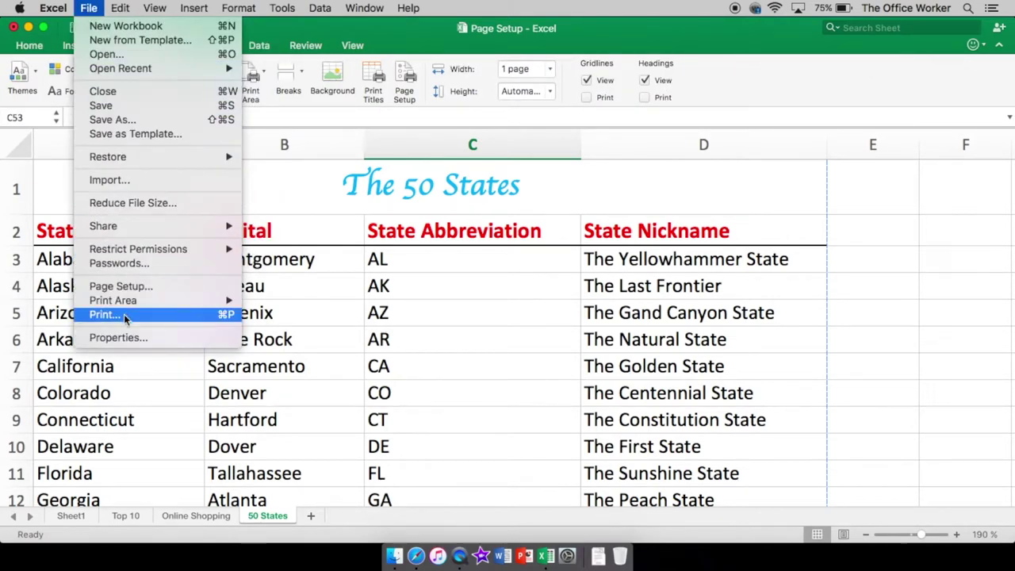
{"action": "left_click", "coordinate": [110, 318]}
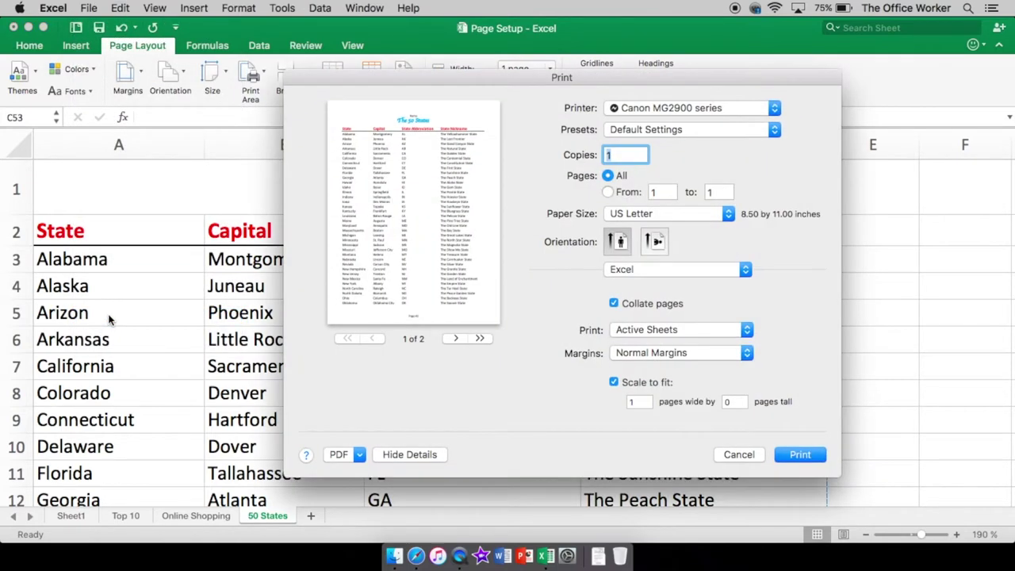
{"action": "left_click", "coordinate": [454, 338]}
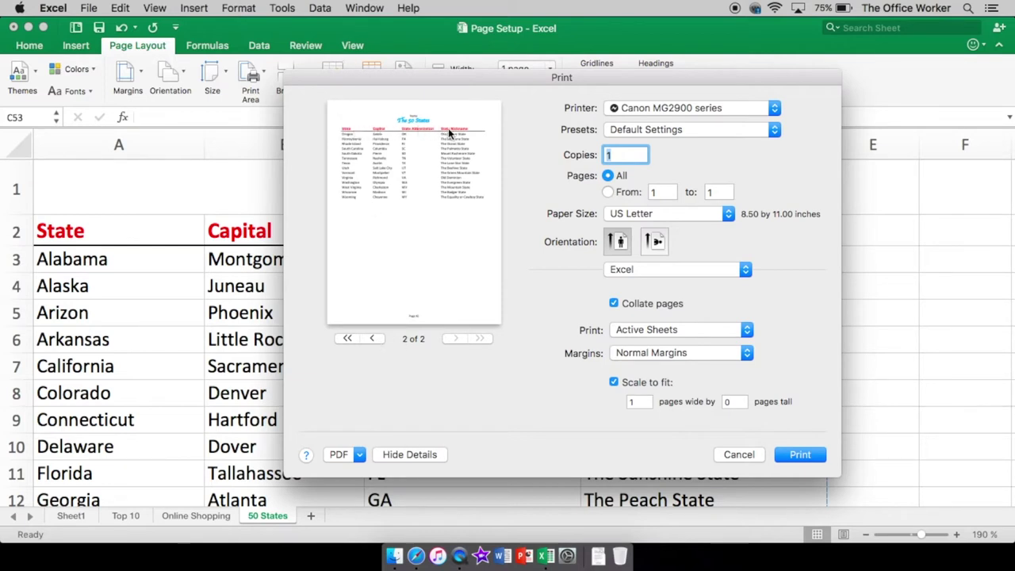
{"action": "left_click", "coordinate": [372, 338]}
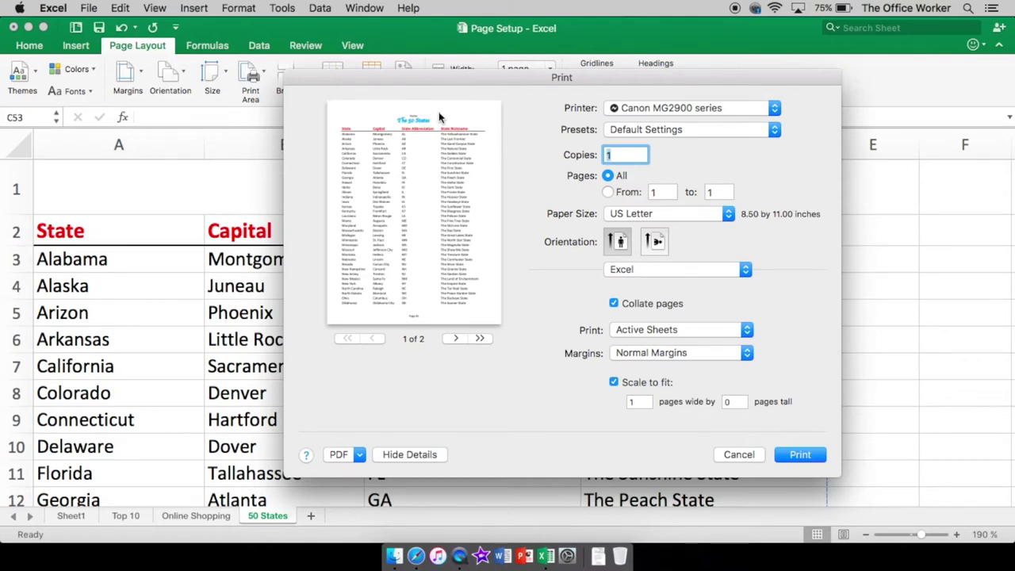
Step: Compare the previewed pages with the title rows on the sheet and close the print dialog without printing
{"action": "left_click_drag", "start_coordinate": [403, 87], "coordinate": [303, 127]}
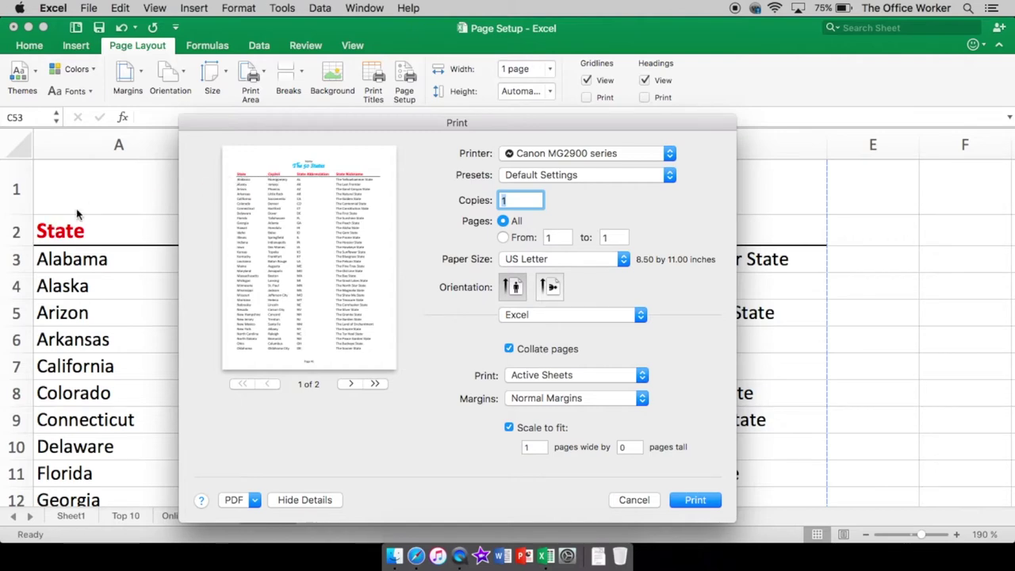
{"action": "left_click_drag", "start_coordinate": [279, 118], "coordinate": [244, 292]}
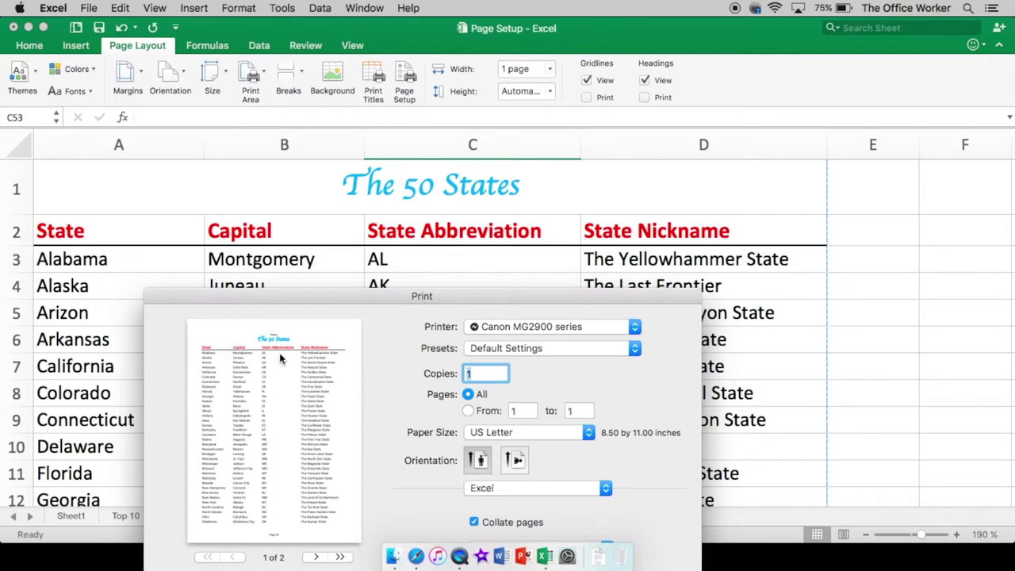
{"action": "left_click_drag", "start_coordinate": [321, 305], "coordinate": [334, 146]}
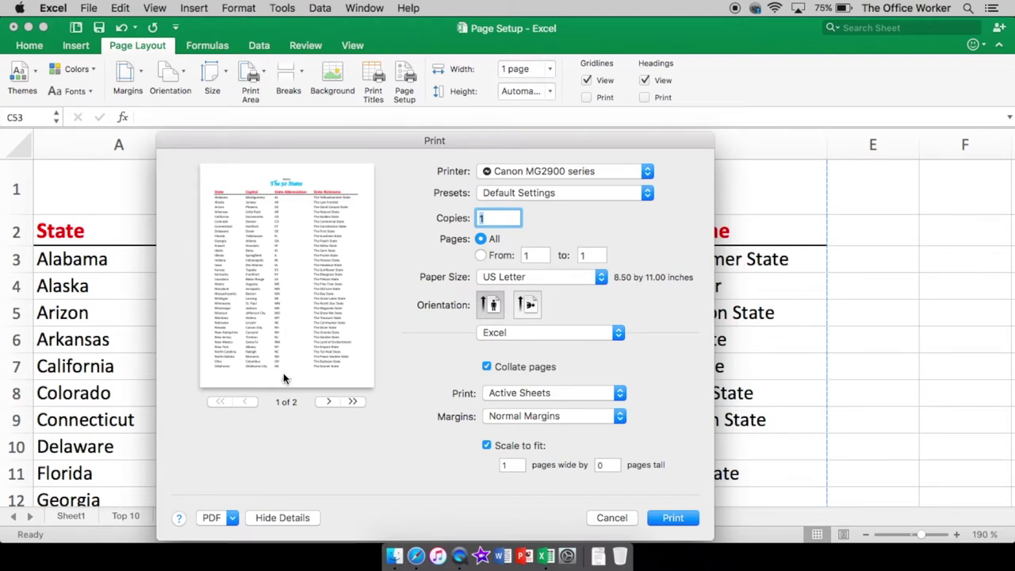
{"action": "left_click", "coordinate": [327, 401]}
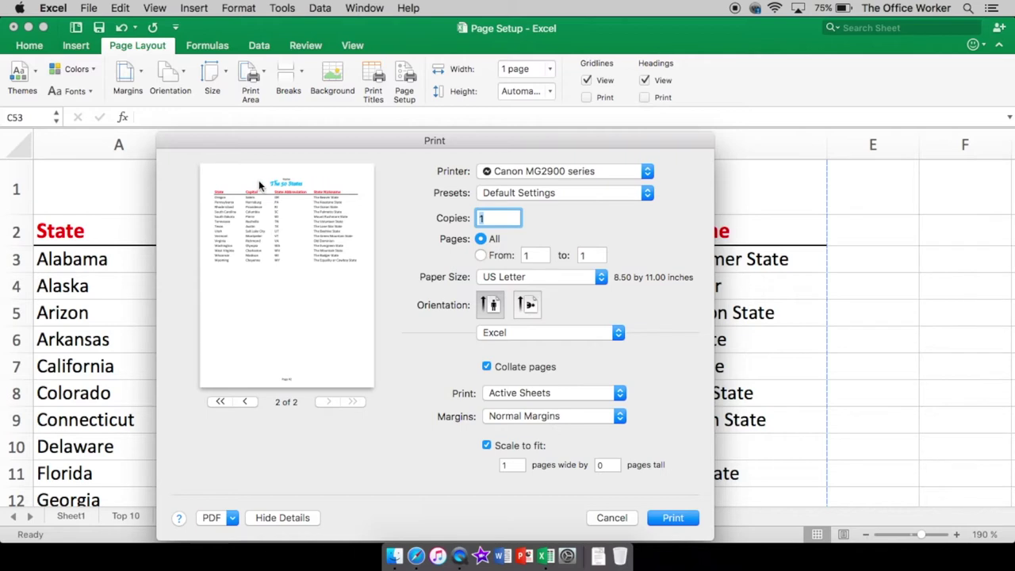
{"action": "left_click", "coordinate": [612, 518]}
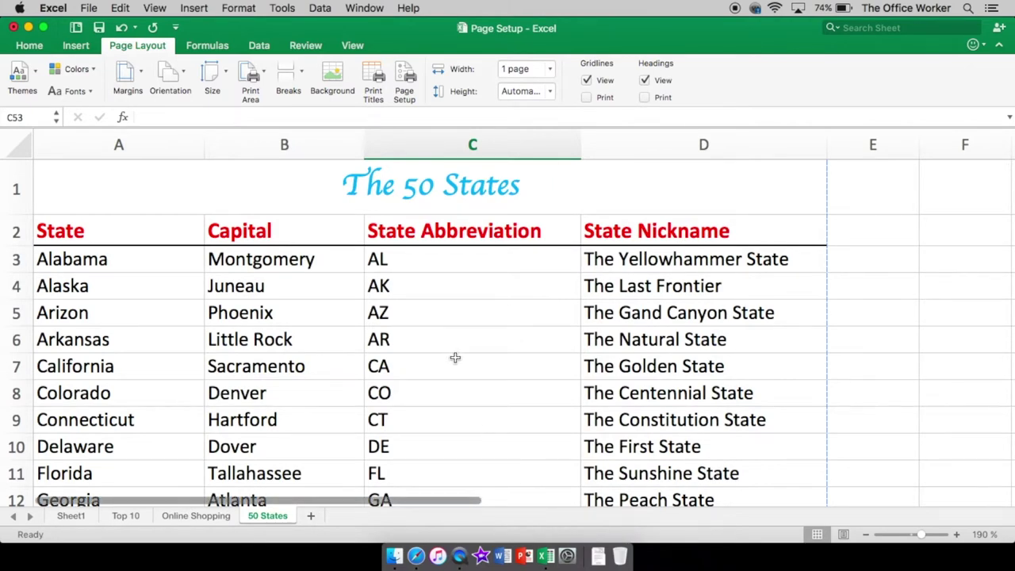
Step: Review the Print Titles settings of the 50 States sheet and close them without changes
{"action": "scroll", "coordinate": [456, 357], "scroll_direction": "down", "scroll_amount": 1}
{"action": "scroll", "coordinate": [456, 358], "scroll_direction": "down", "scroll_amount": 6}
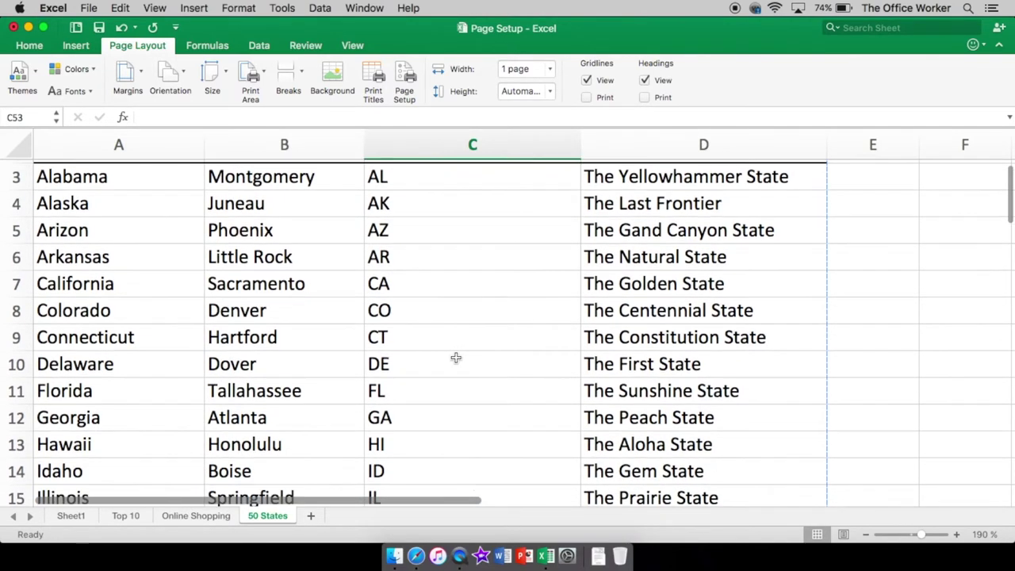
{"action": "scroll", "coordinate": [455, 358], "scroll_direction": "down", "scroll_amount": 8}
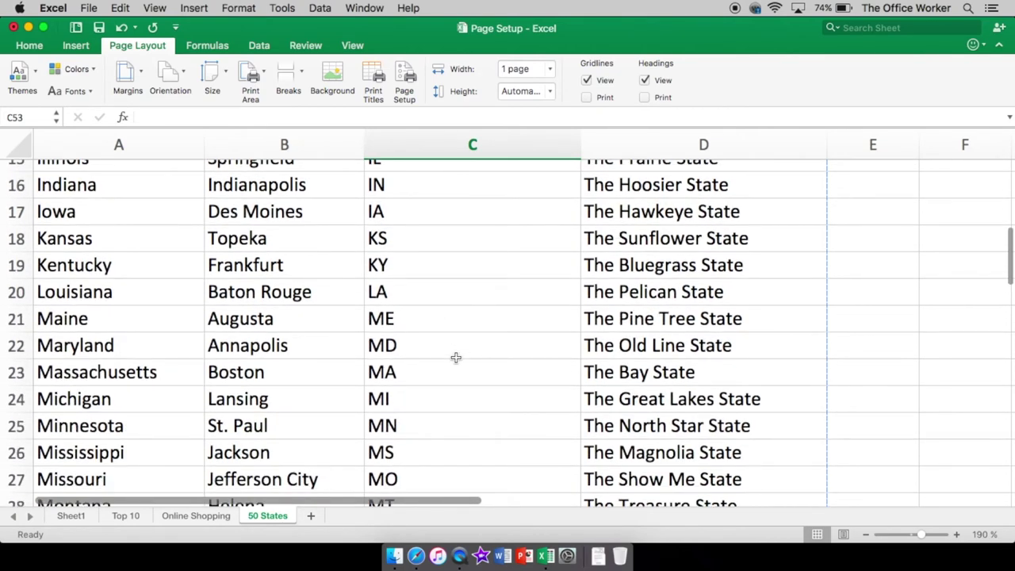
{"action": "scroll", "coordinate": [456, 357], "scroll_direction": "down", "scroll_amount": 6}
{"action": "scroll", "coordinate": [455, 358], "scroll_direction": "up", "scroll_amount": 11}
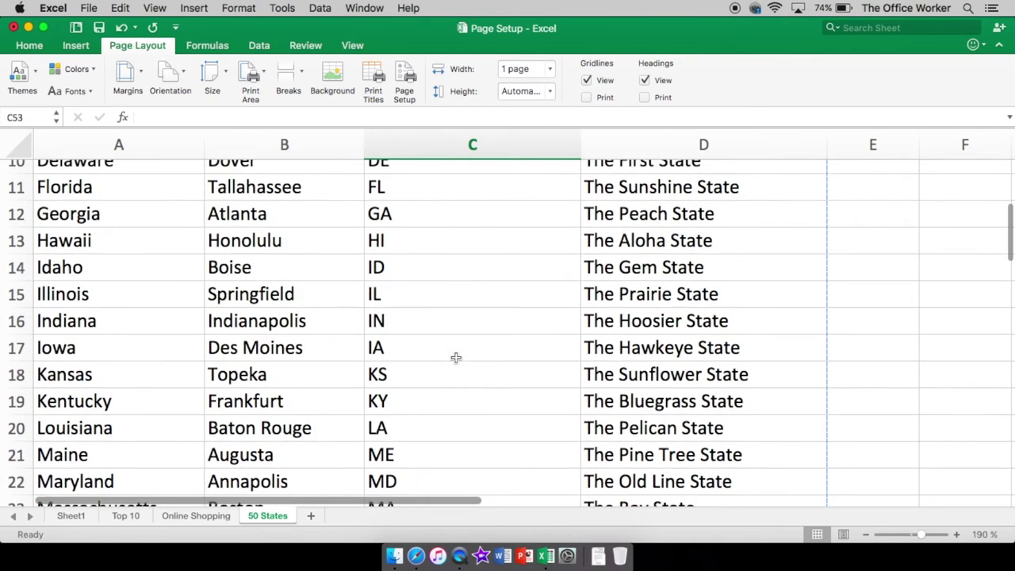
{"action": "scroll", "coordinate": [455, 358], "scroll_direction": "up", "scroll_amount": 9}
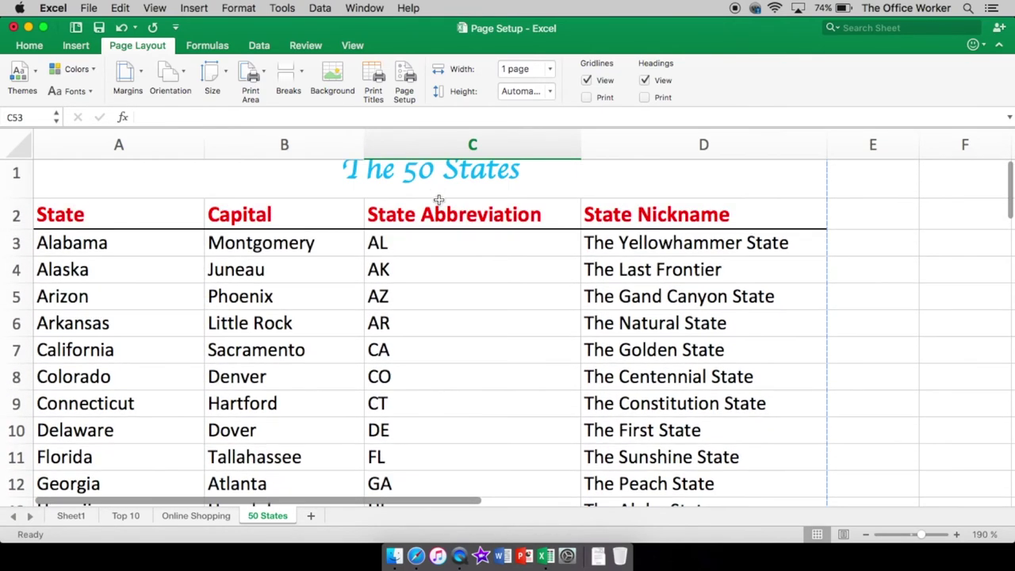
{"action": "left_click", "coordinate": [379, 69]}
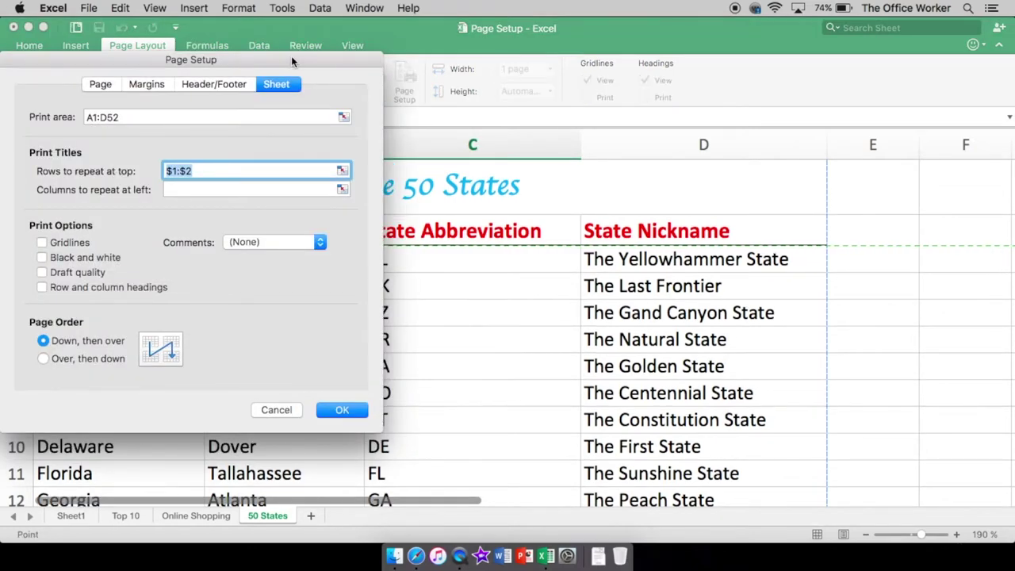
{"action": "left_click_drag", "start_coordinate": [291, 55], "coordinate": [507, 121]}
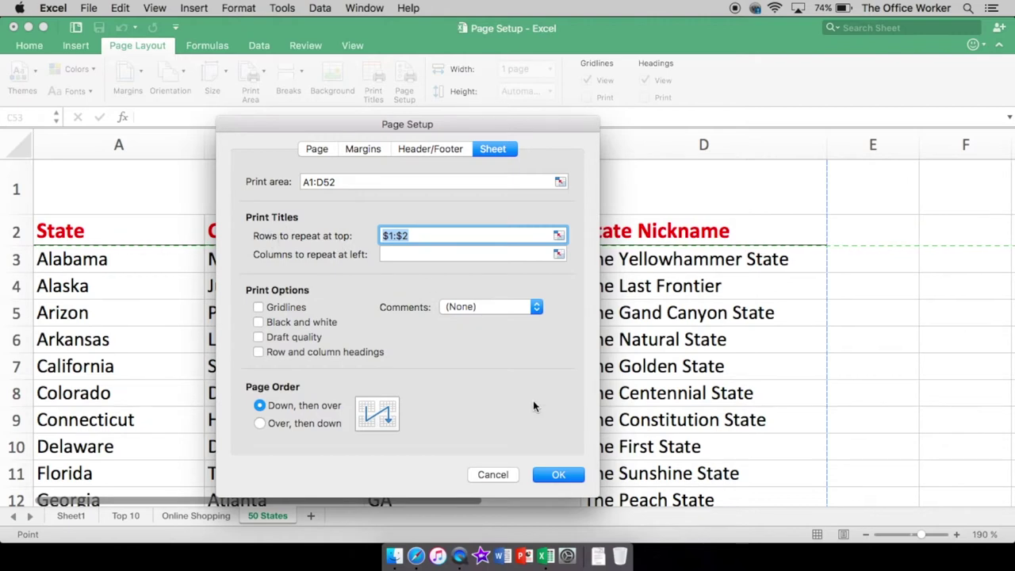
{"action": "left_click", "coordinate": [503, 474]}
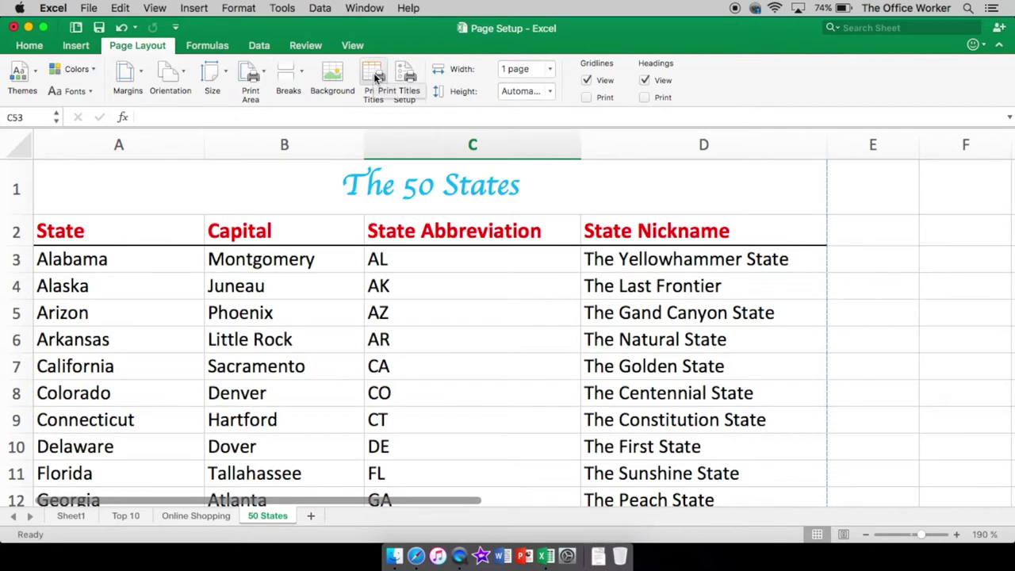
Step: Examine the print area range in the sheet's page setup and the options to set or clear it, changing nothing
{"action": "left_click", "coordinate": [374, 73]}
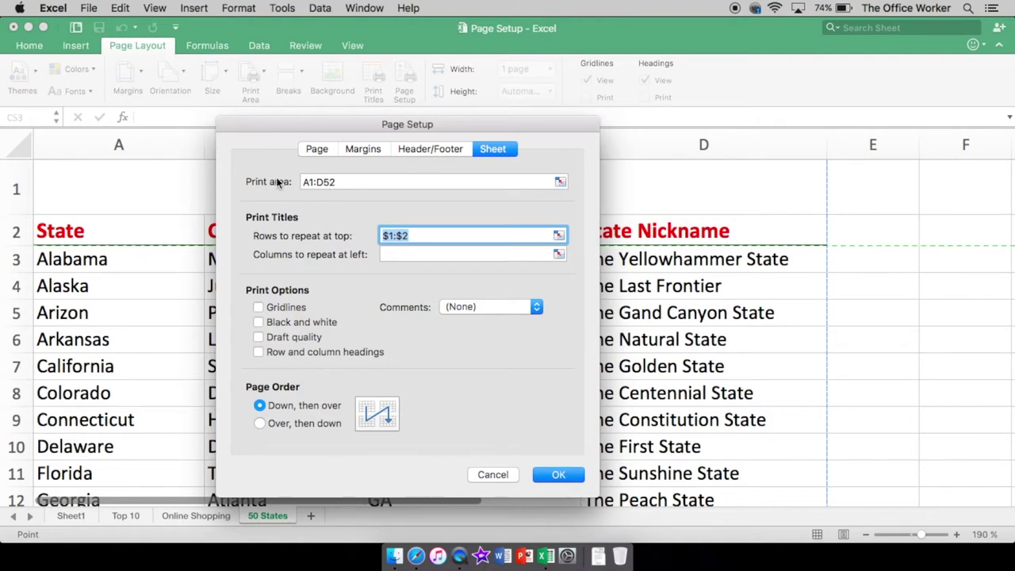
{"action": "left_click", "coordinate": [559, 182]}
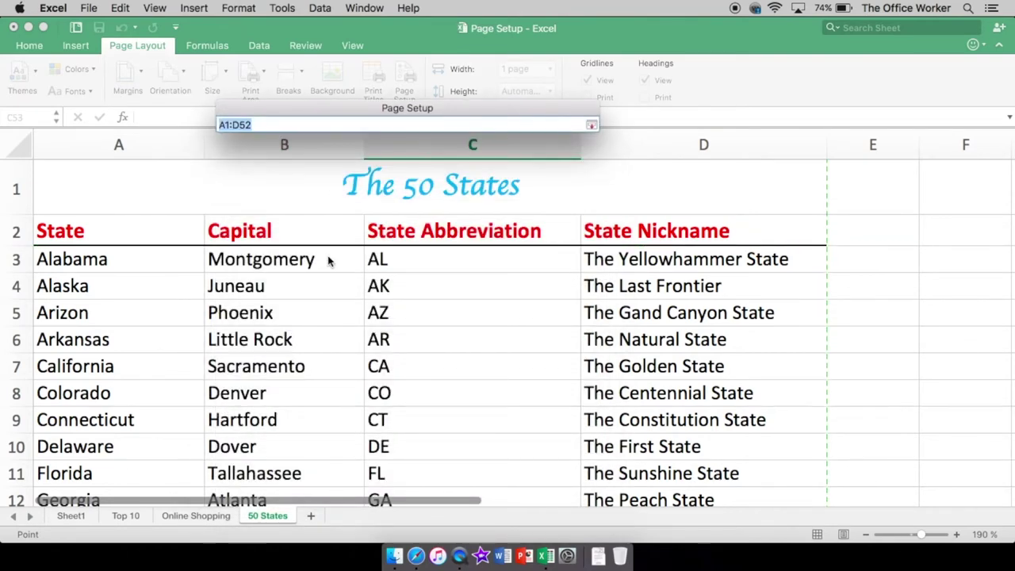
{"action": "left_click", "coordinate": [591, 125]}
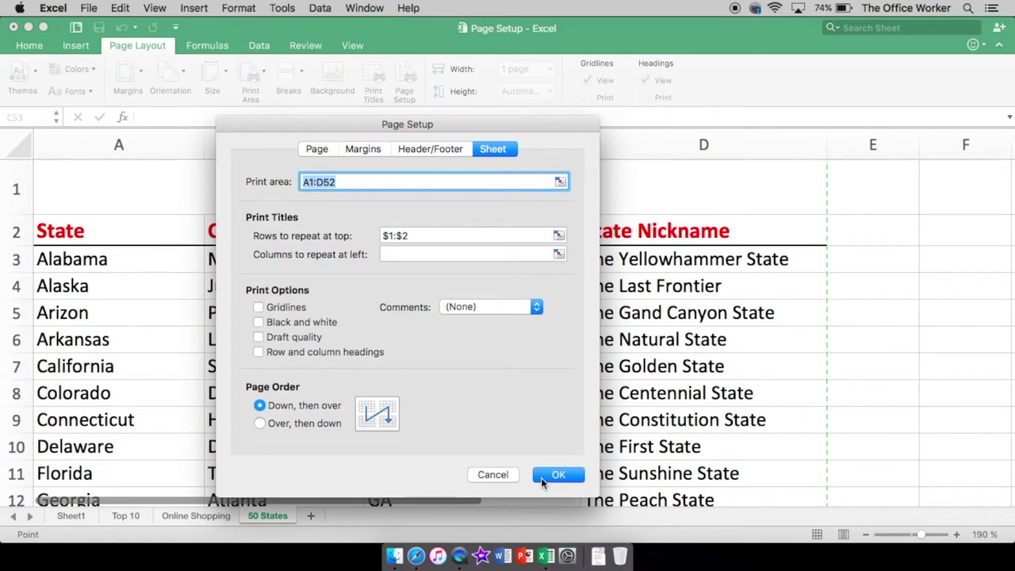
{"action": "left_click", "coordinate": [499, 475]}
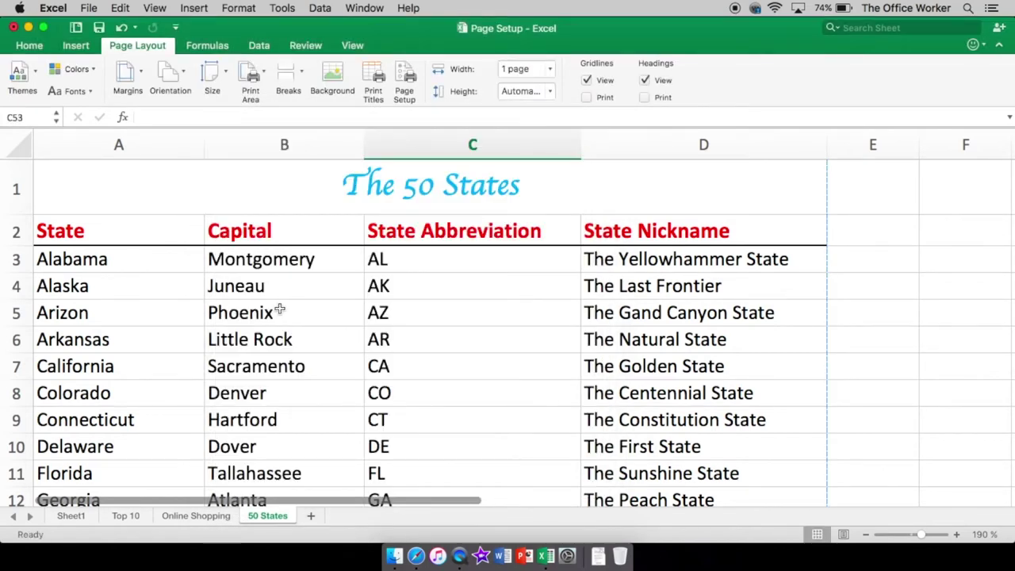
{"action": "left_click", "coordinate": [248, 75]}
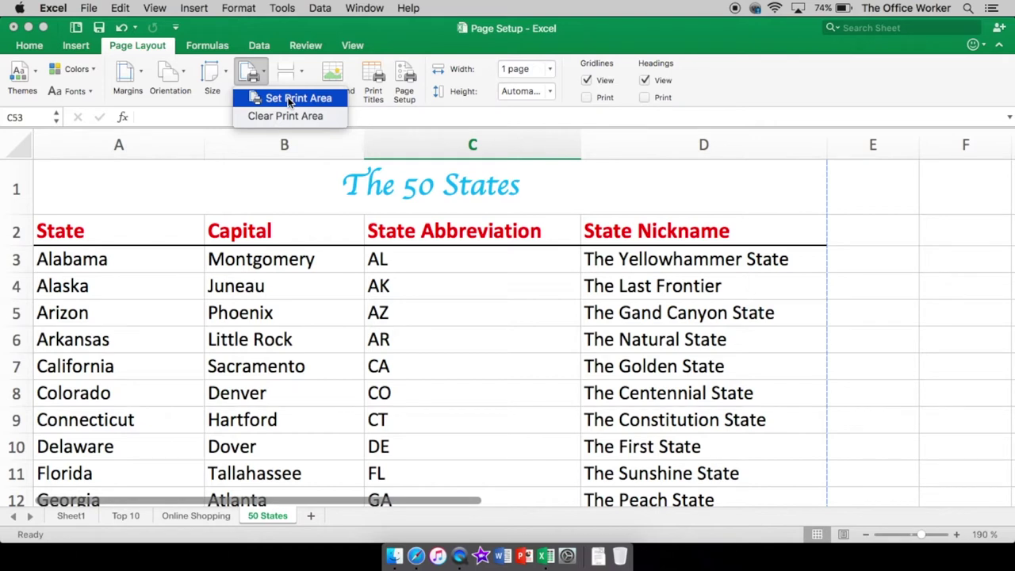
{"action": "left_click", "coordinate": [361, 252]}
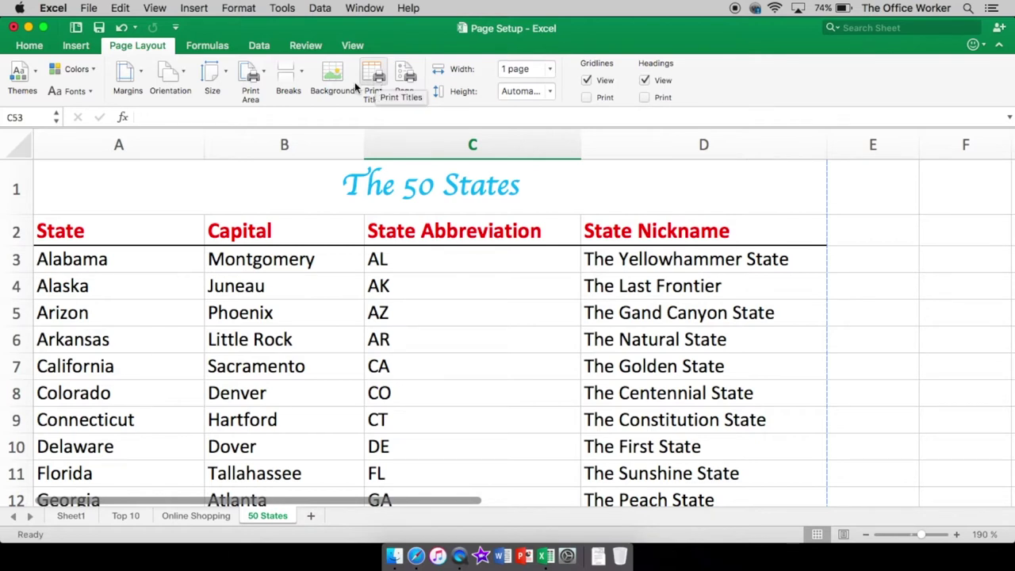
Step: Examine the page break options and locate the page break in the 50 States table
{"action": "left_click", "coordinate": [303, 70]}
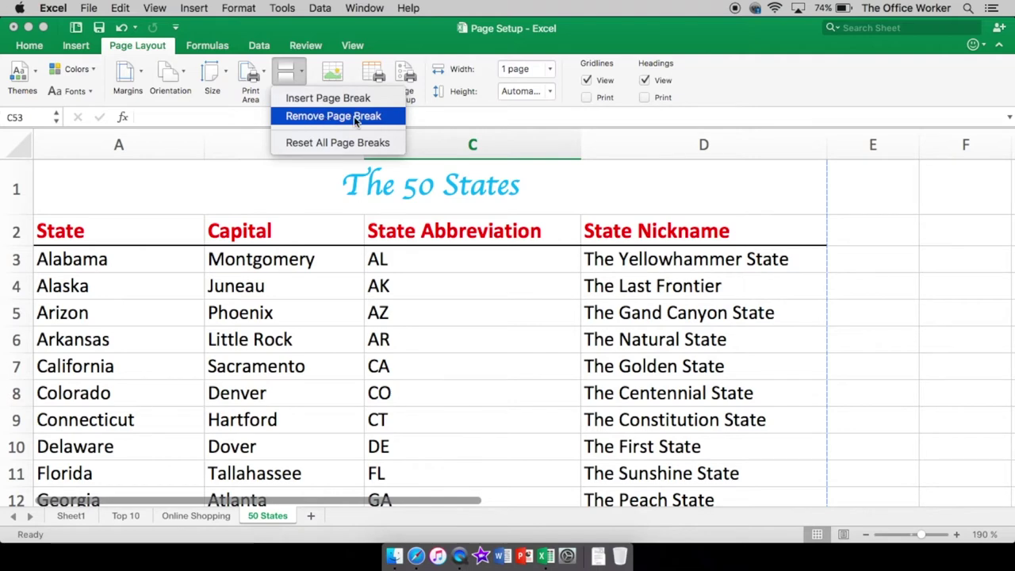
{"action": "left_click", "coordinate": [298, 72]}
{"action": "scroll", "coordinate": [308, 472], "scroll_direction": "down", "scroll_amount": 5}
{"action": "scroll", "coordinate": [308, 461], "scroll_direction": "down", "scroll_amount": 10}
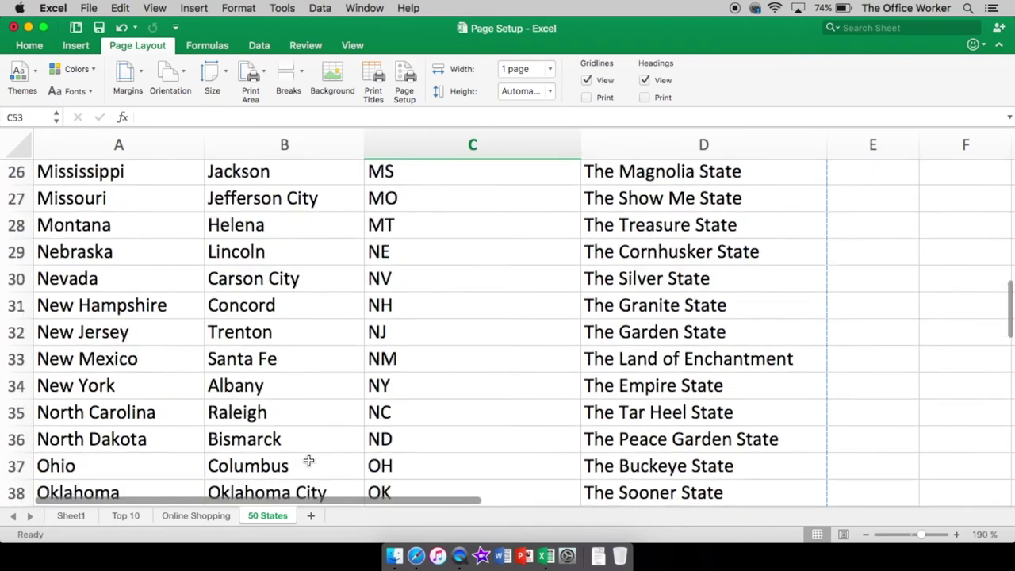
{"action": "scroll", "coordinate": [308, 461], "scroll_direction": "down", "scroll_amount": 8}
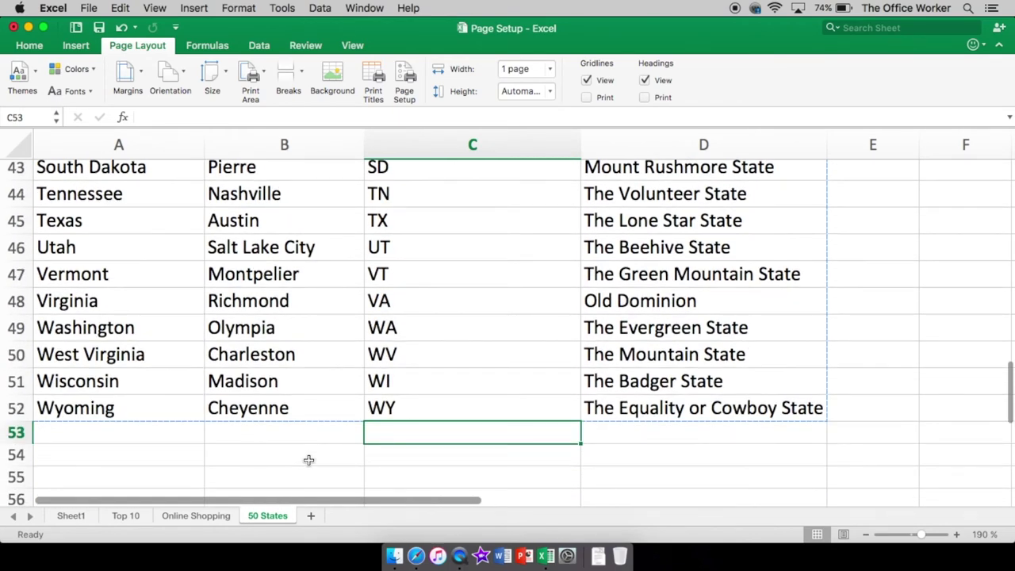
{"action": "scroll", "coordinate": [309, 460], "scroll_direction": "up", "scroll_amount": 4}
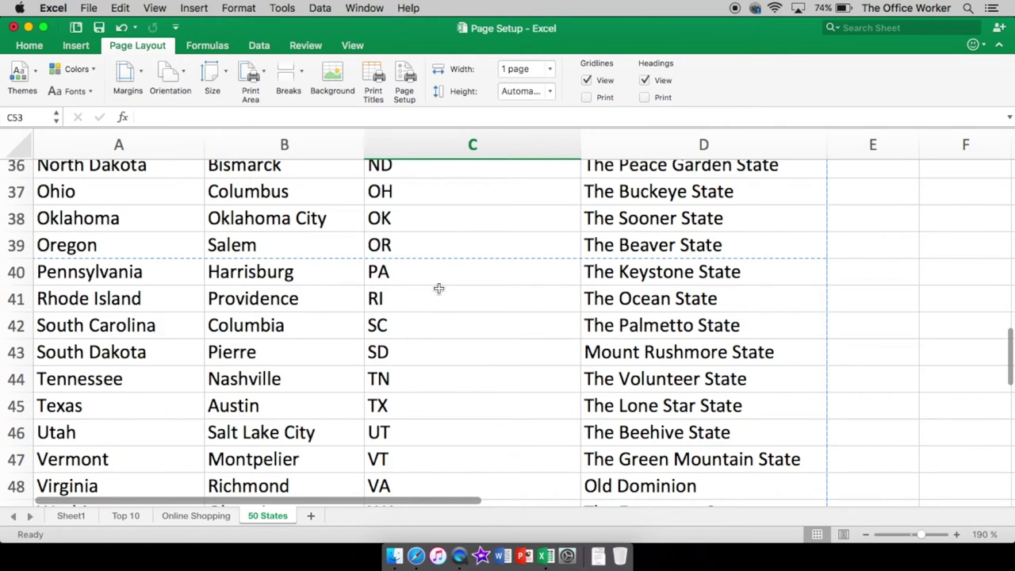
Step: Insert a page break above the New York row (row 34) of the 50 States table and inspect its position
{"action": "scroll", "coordinate": [390, 293], "scroll_direction": "up", "scroll_amount": 3}
{"action": "scroll", "coordinate": [391, 293], "scroll_direction": "up", "scroll_amount": 1}
{"action": "left_click", "coordinate": [135, 258]}
{"action": "left_click_drag", "start_coordinate": [135, 258], "coordinate": [720, 256]}
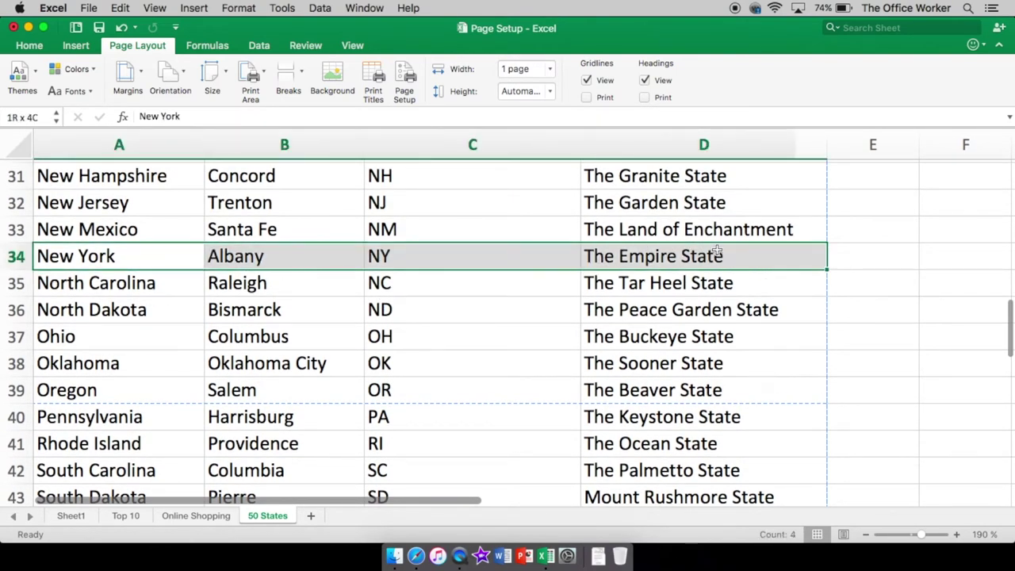
{"action": "left_click", "coordinate": [295, 71]}
{"action": "left_click", "coordinate": [309, 105]}
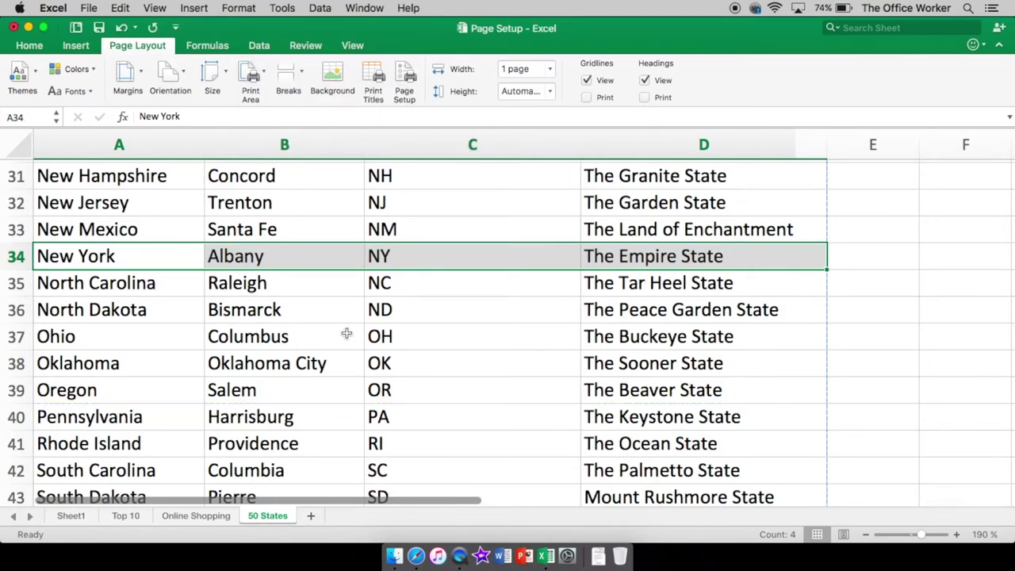
{"action": "left_click", "coordinate": [346, 334]}
{"action": "scroll", "coordinate": [347, 337], "scroll_direction": "down", "scroll_amount": 7}
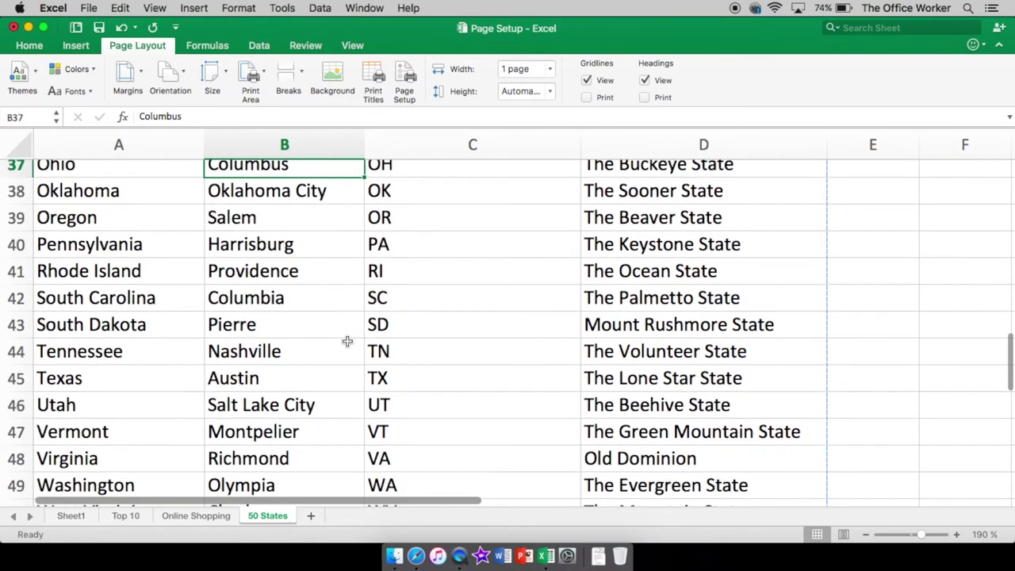
{"action": "scroll", "coordinate": [346, 341], "scroll_direction": "up", "scroll_amount": 8}
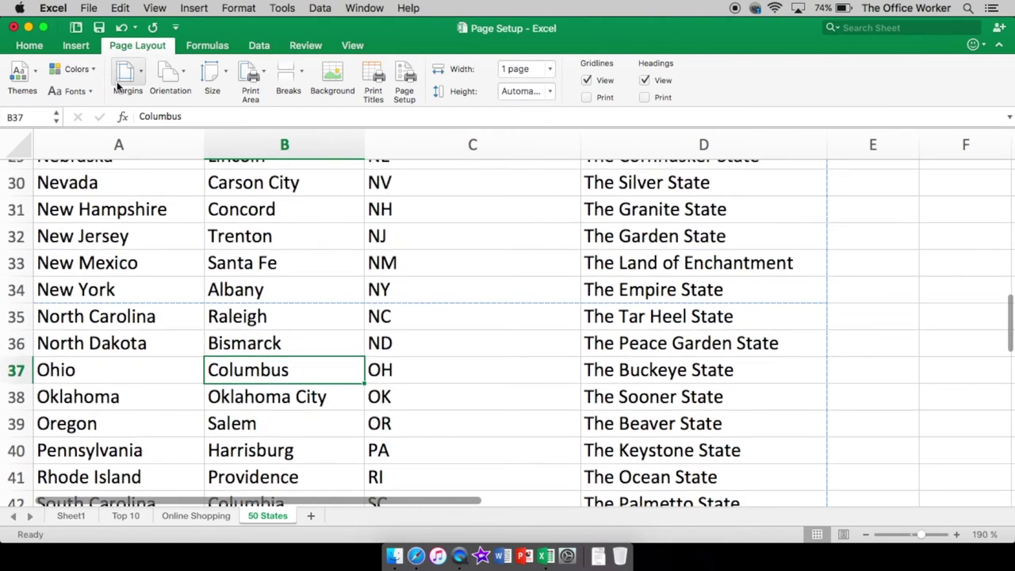
Step: Preview the print pages of the 50 States sheet, paging back and forth, and close the print dialog without printing
{"action": "left_click", "coordinate": [89, 8]}
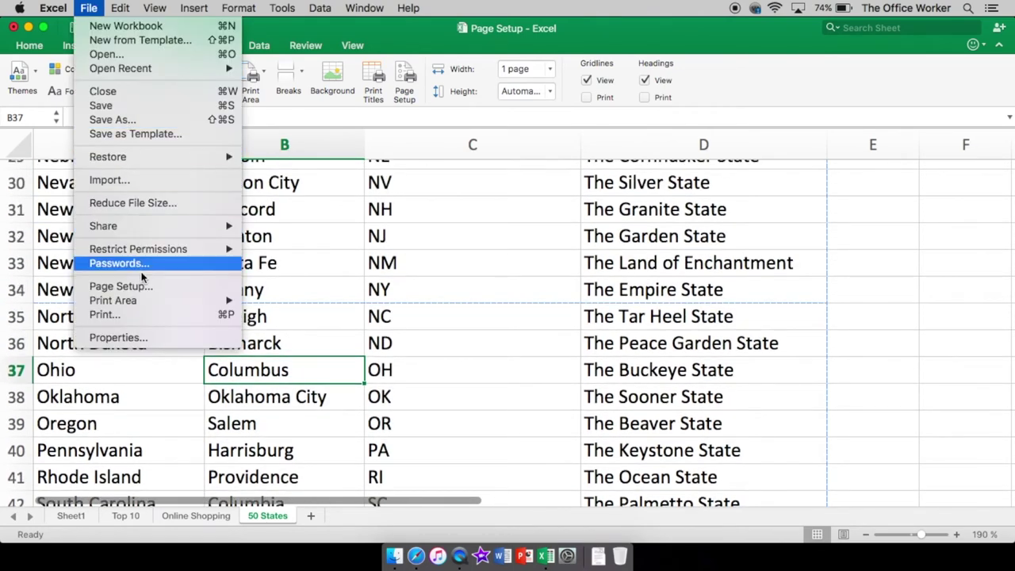
{"action": "left_click", "coordinate": [142, 314]}
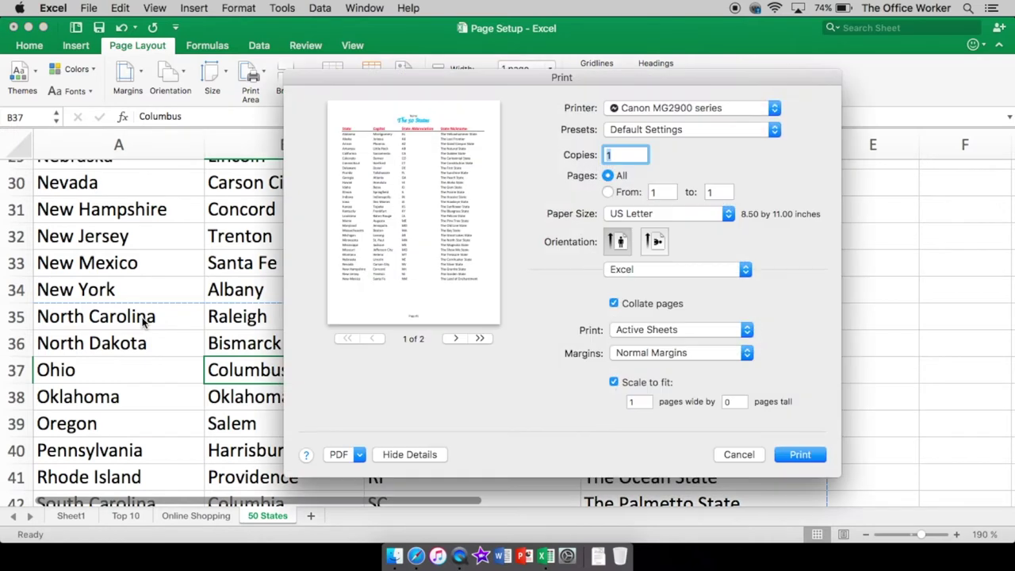
{"action": "left_click", "coordinate": [455, 338]}
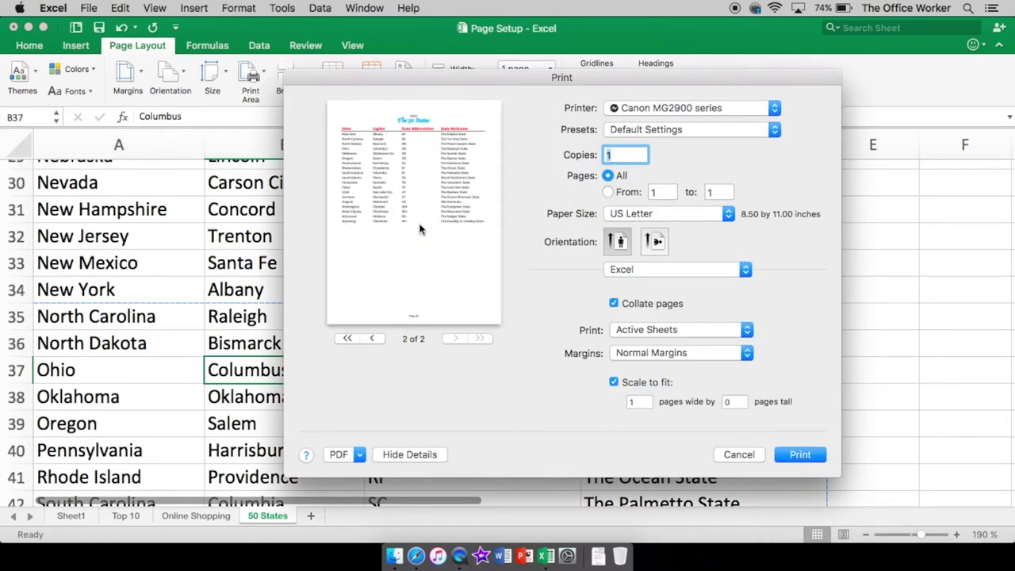
{"action": "left_click", "coordinate": [376, 337]}
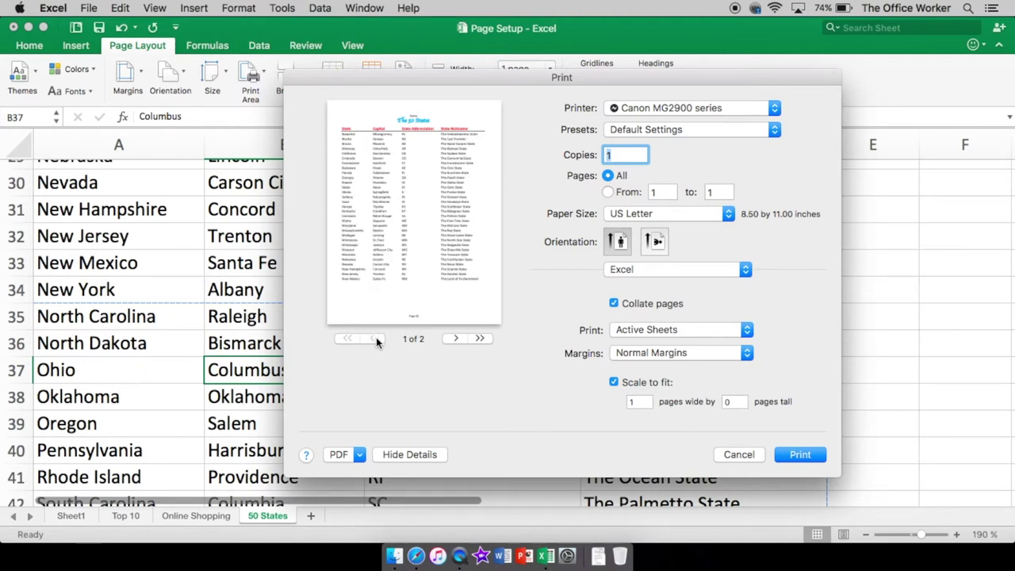
{"action": "left_click", "coordinate": [448, 337]}
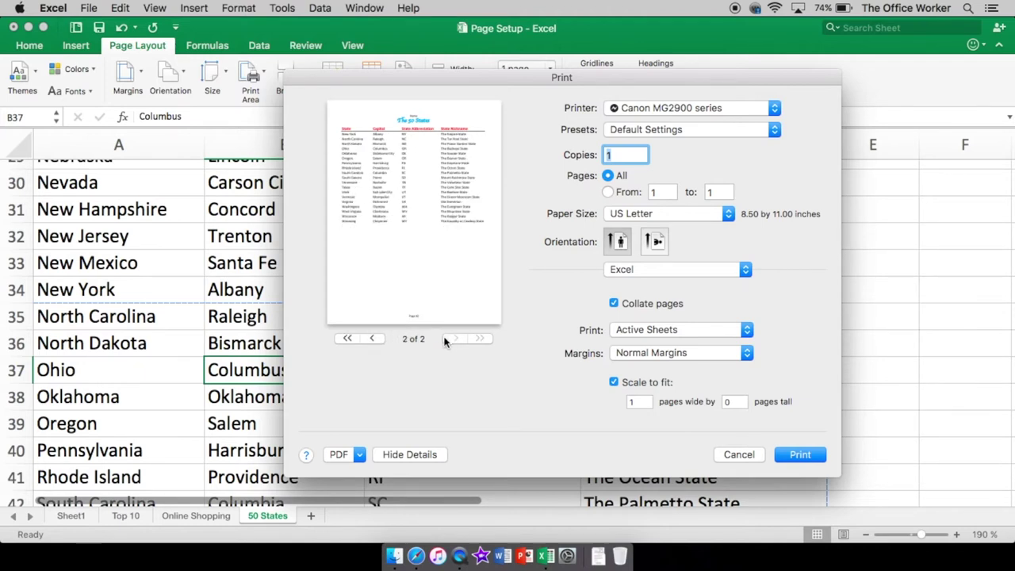
{"action": "left_click", "coordinate": [374, 338]}
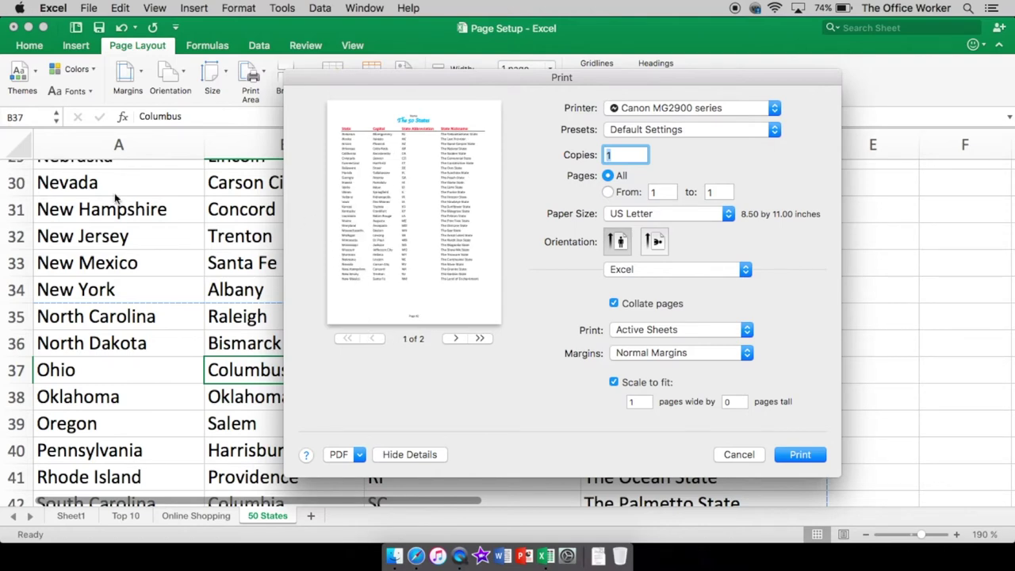
{"action": "left_click", "coordinate": [738, 454]}
Step: Insert another page break above the Missouri row (row 27) of the 50 States table
{"action": "scroll", "coordinate": [179, 228], "scroll_direction": "up", "scroll_amount": 10}
{"action": "scroll", "coordinate": [172, 229], "scroll_direction": "up", "scroll_amount": 4}
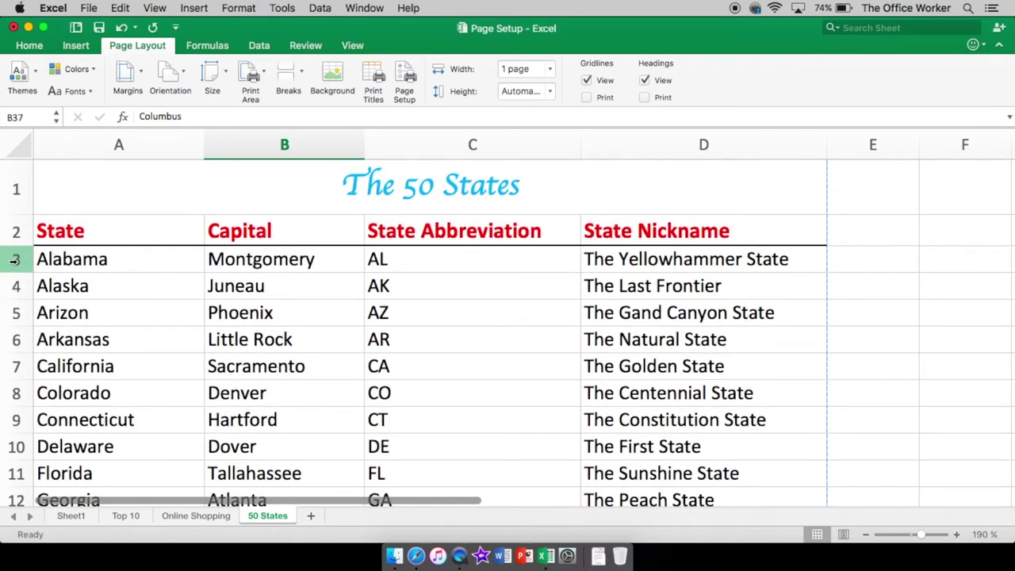
{"action": "scroll", "coordinate": [199, 336], "scroll_direction": "down", "scroll_amount": 12}
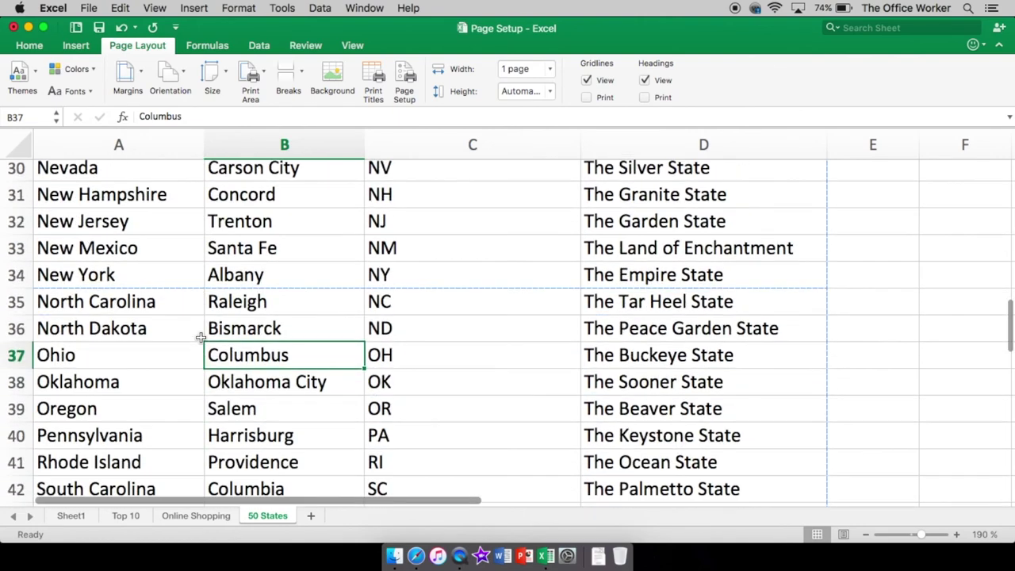
{"action": "scroll", "coordinate": [195, 334], "scroll_direction": "down", "scroll_amount": 1}
{"action": "scroll", "coordinate": [192, 337], "scroll_direction": "up", "scroll_amount": 2}
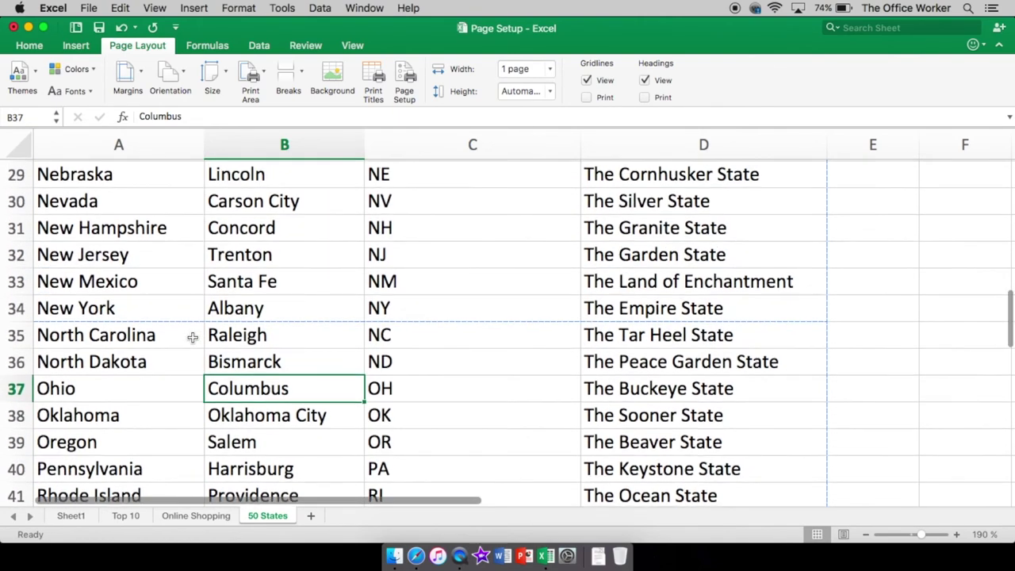
{"action": "scroll", "coordinate": [192, 337], "scroll_direction": "up", "scroll_amount": 3}
{"action": "left_click_drag", "start_coordinate": [50, 266], "coordinate": [701, 266]}
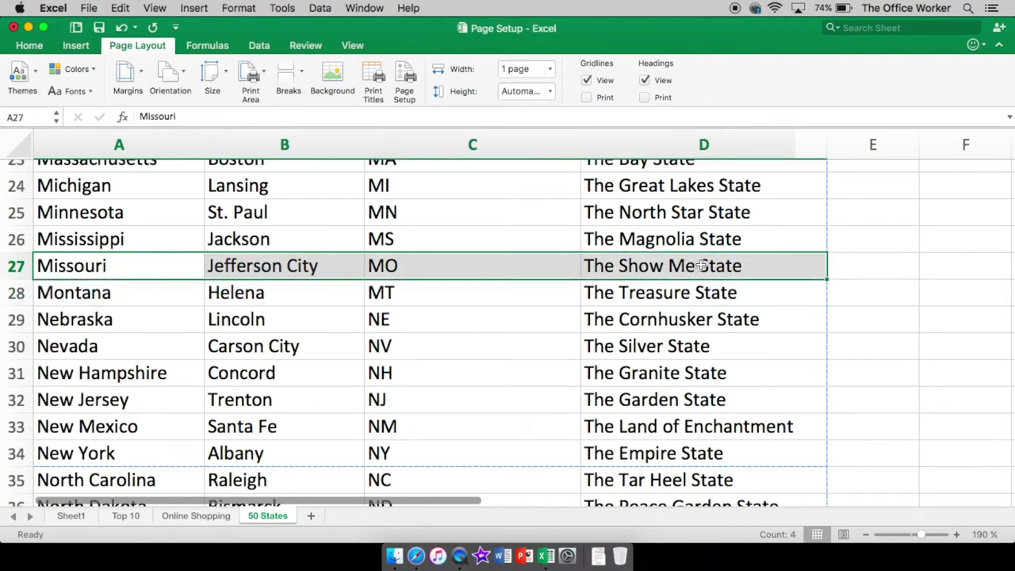
{"action": "left_click", "coordinate": [302, 70]}
{"action": "left_click", "coordinate": [290, 96]}
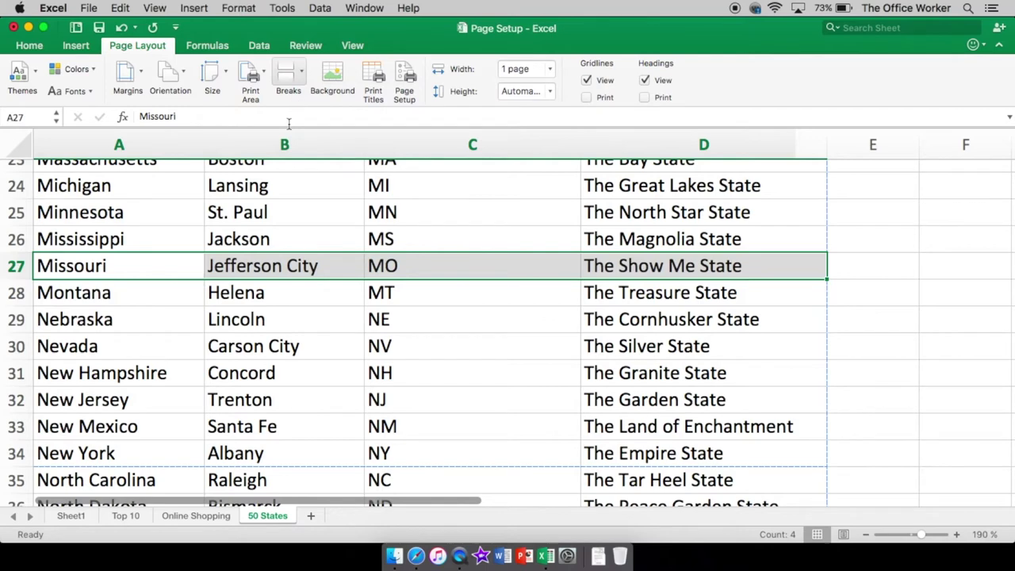
Step: Check in the print preview how the table is split by both page breaks, and close it without printing
{"action": "left_click", "coordinate": [89, 8]}
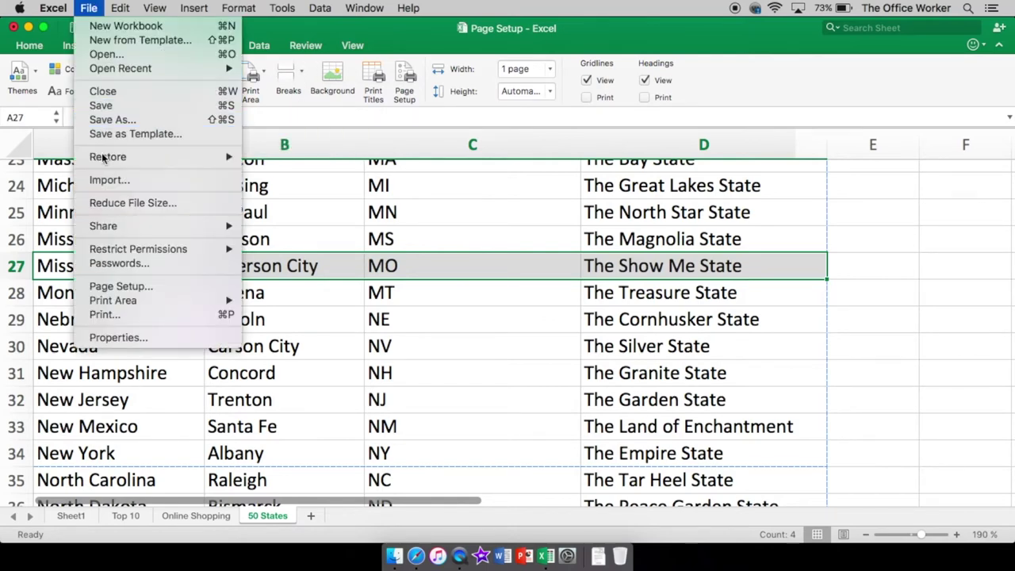
{"action": "left_click", "coordinate": [128, 315]}
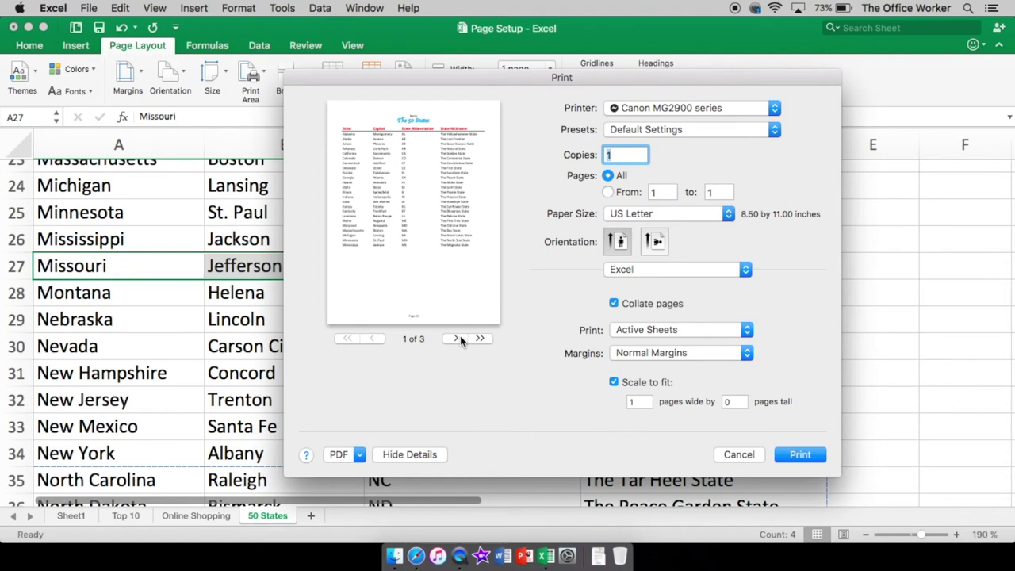
{"action": "left_click", "coordinate": [456, 338]}
{"action": "left_click", "coordinate": [458, 338]}
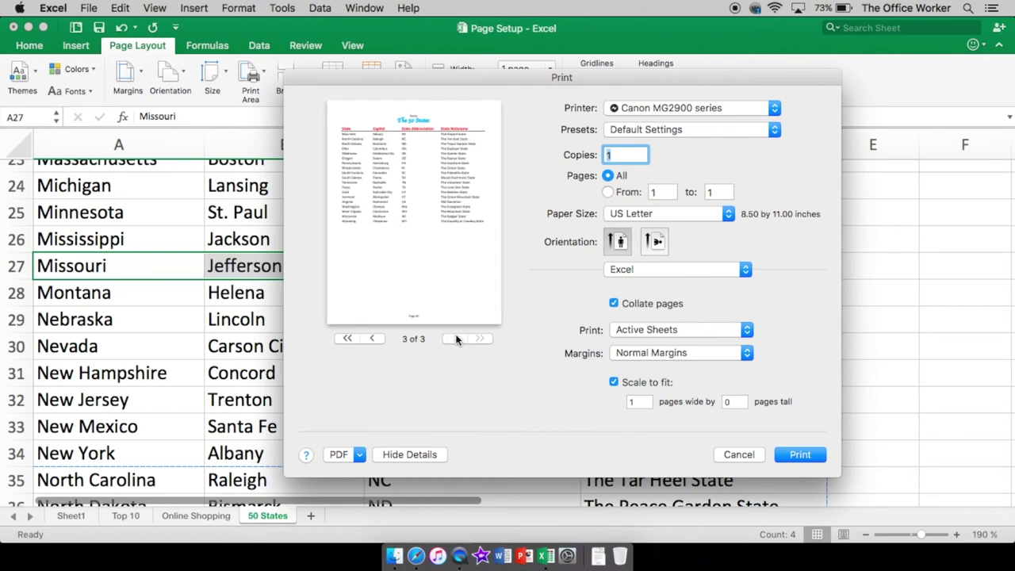
{"action": "left_click", "coordinate": [738, 454]}
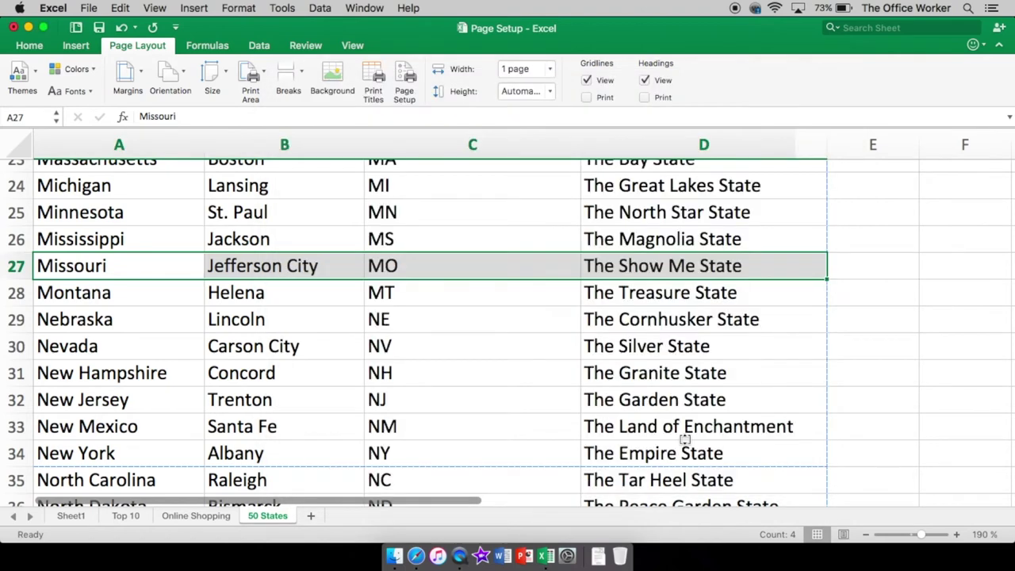
Step: Remove the page break above the New York row (row 34) and deselect the row
{"action": "scroll", "coordinate": [392, 377], "scroll_direction": "down", "scroll_amount": 5}
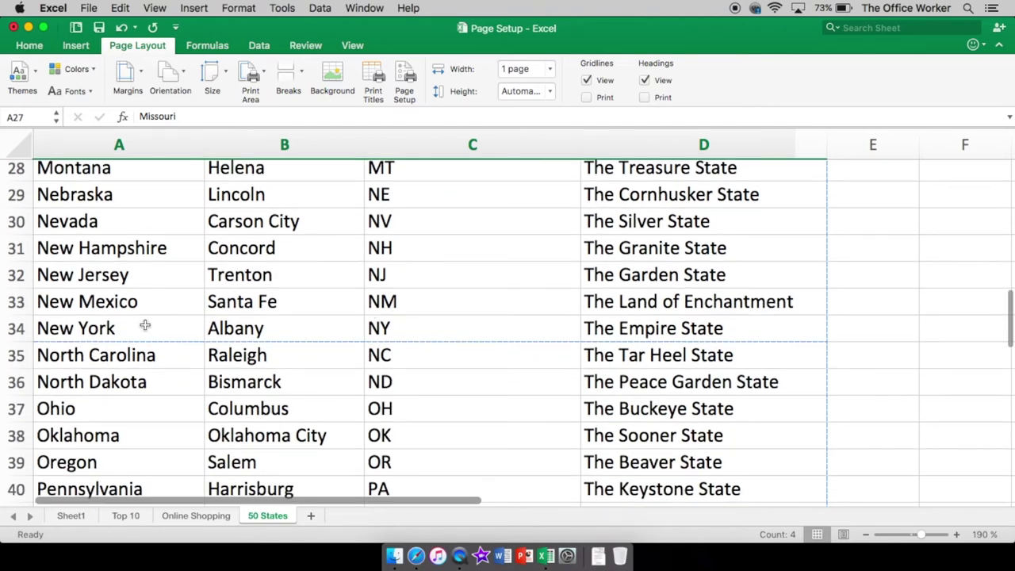
{"action": "left_click_drag", "start_coordinate": [139, 326], "coordinate": [715, 333]}
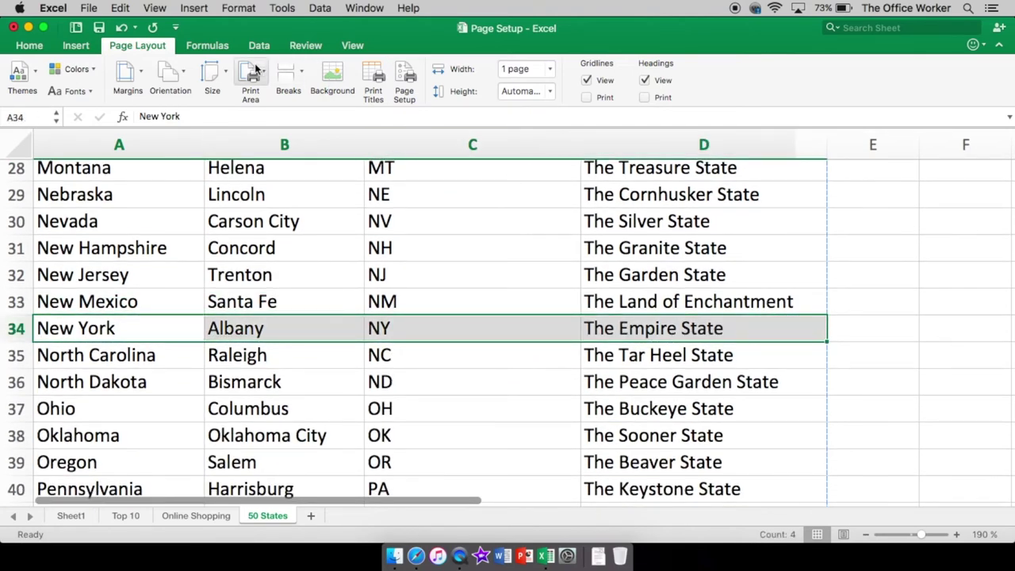
{"action": "left_click", "coordinate": [288, 76]}
{"action": "left_click", "coordinate": [306, 116]}
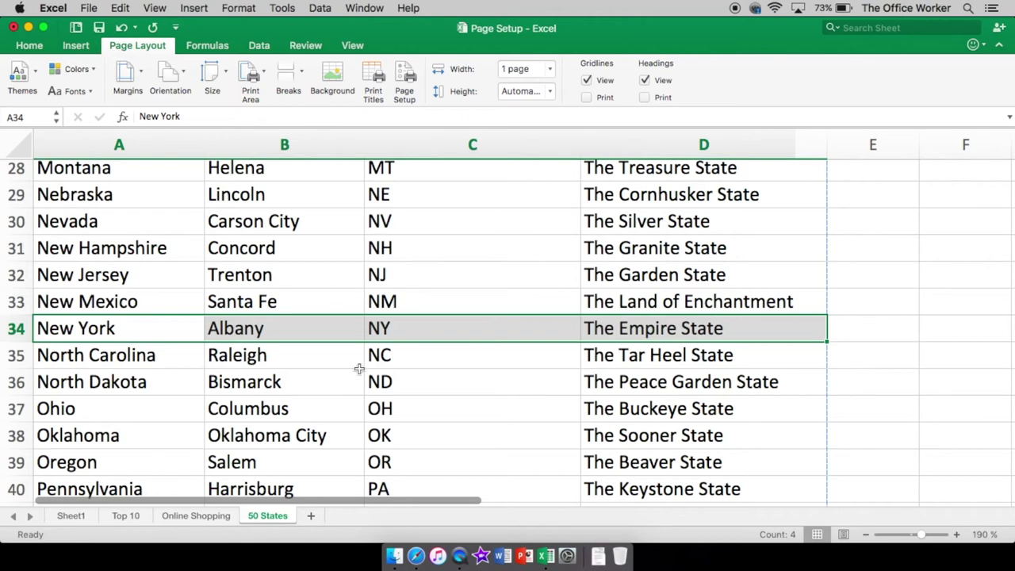
{"action": "left_click", "coordinate": [353, 373]}
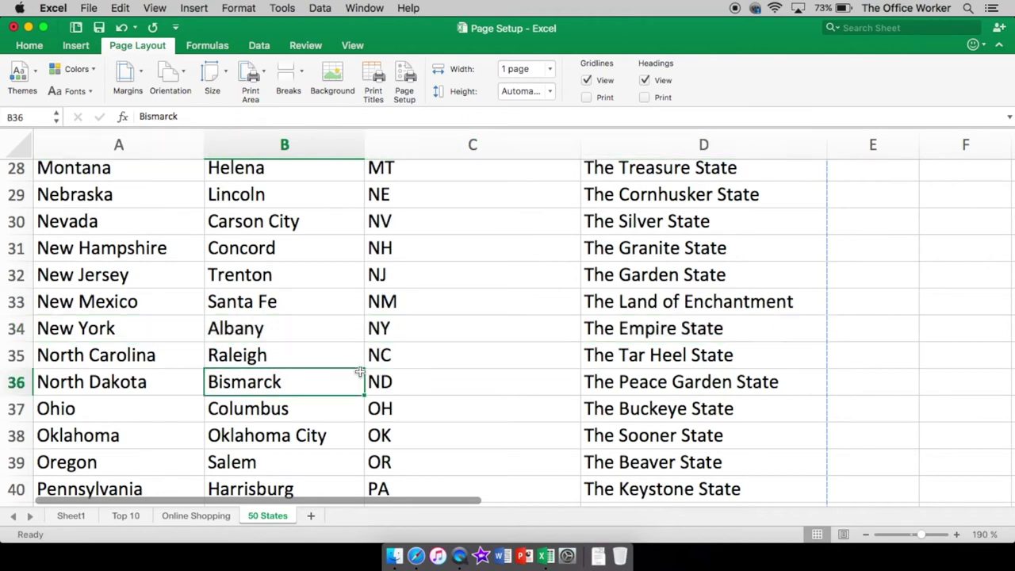
Step: Compare the print preview pages with only the Missouri page break in place, and close the dialog without printing
{"action": "left_click", "coordinate": [88, 8]}
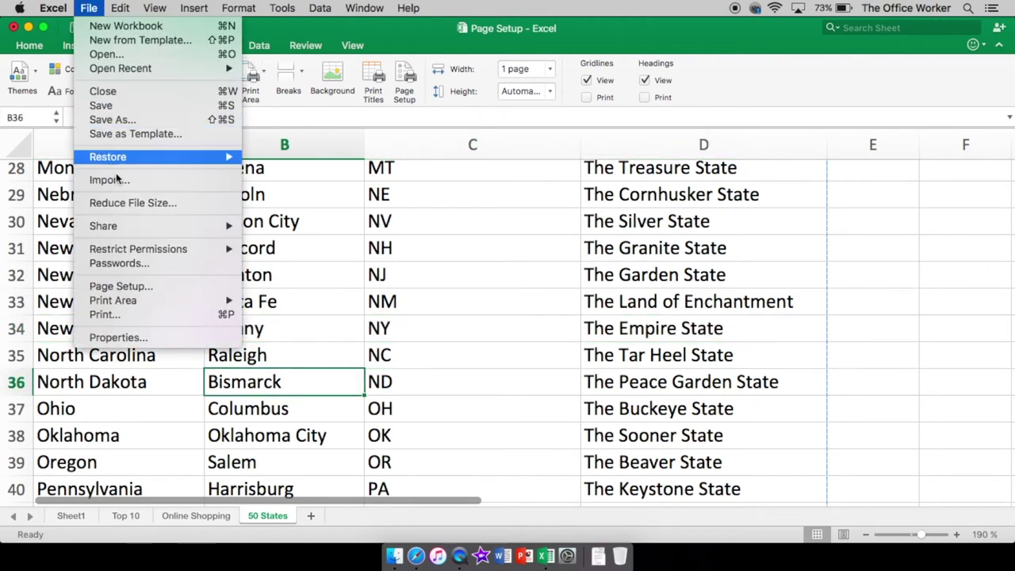
{"action": "left_click", "coordinate": [150, 313]}
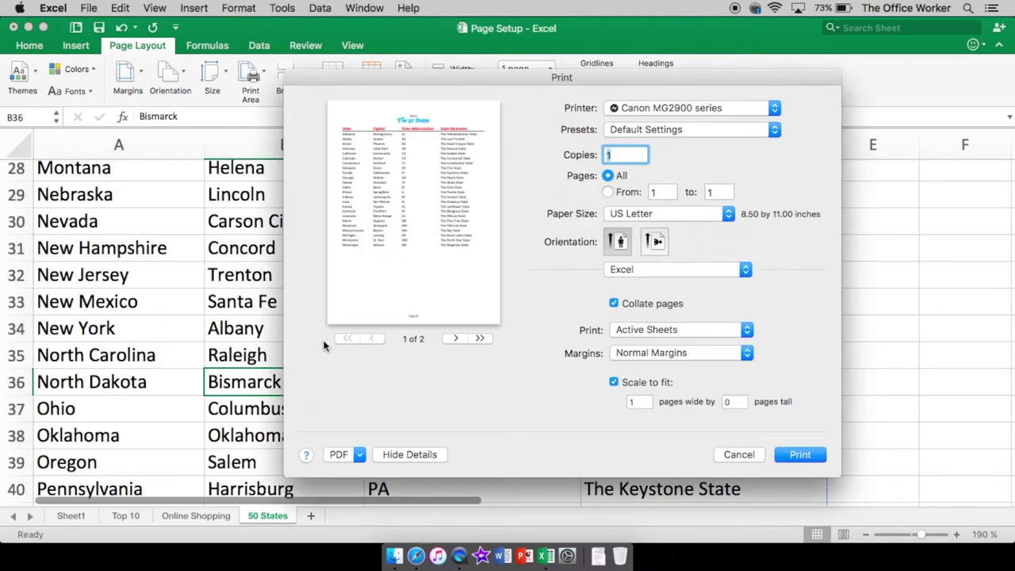
{"action": "left_click", "coordinate": [456, 338]}
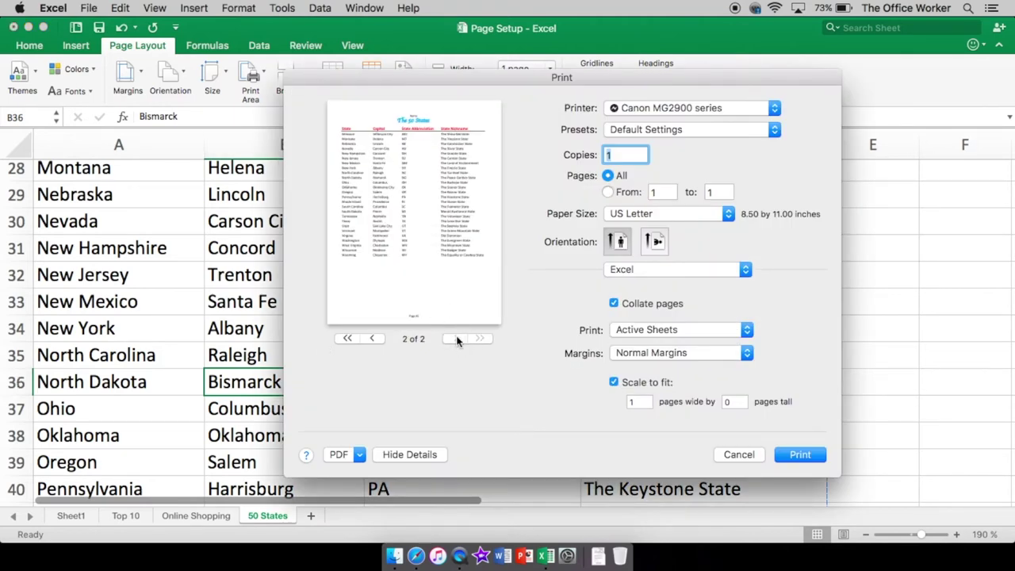
{"action": "left_click", "coordinate": [374, 339]}
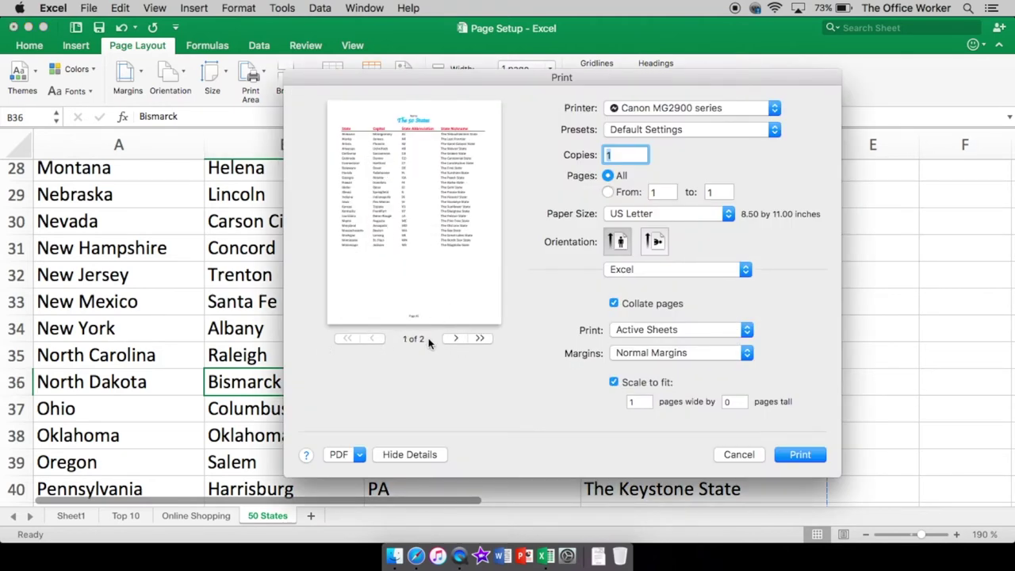
{"action": "left_click", "coordinate": [454, 339]}
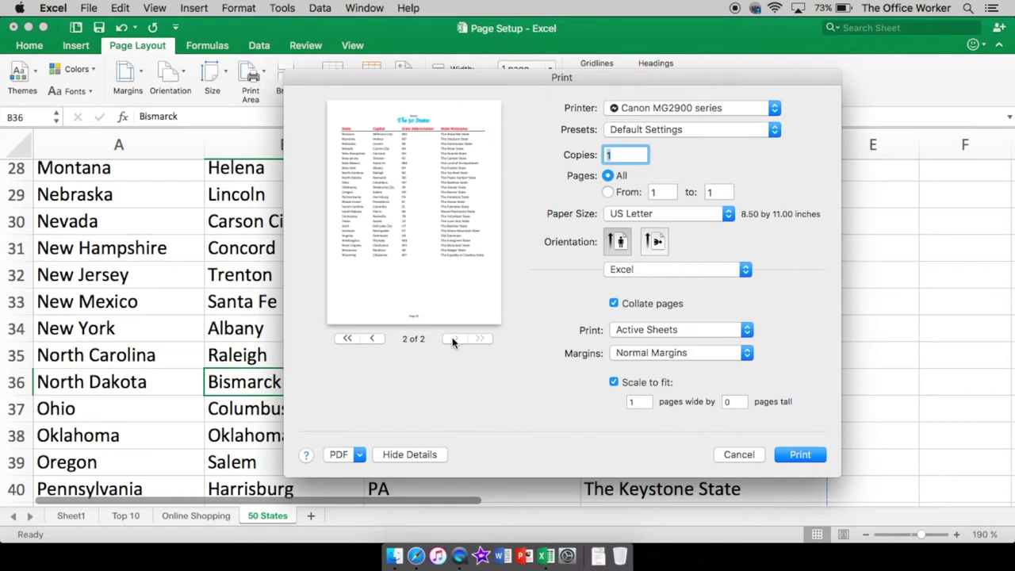
{"action": "left_click", "coordinate": [370, 338]}
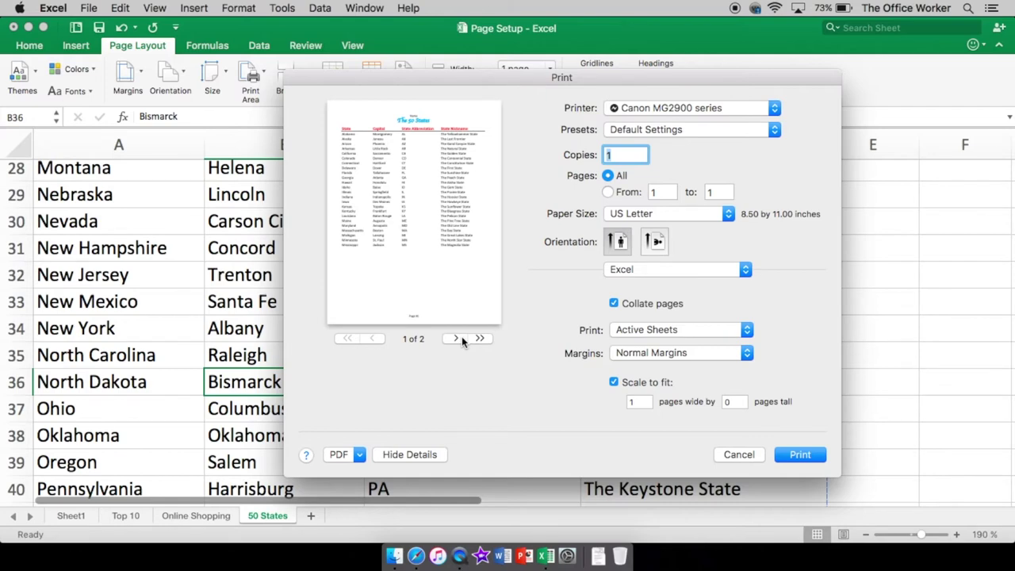
{"action": "left_click", "coordinate": [738, 454]}
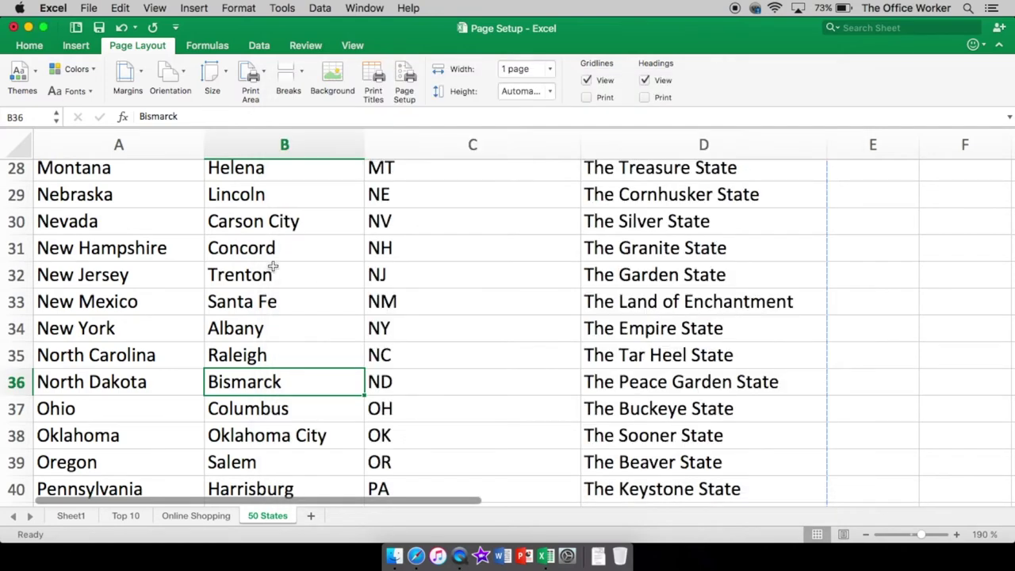
Step: Apply the built-in Integral theme to the workbook
{"action": "scroll", "coordinate": [149, 145], "scroll_direction": "up", "scroll_amount": 1}
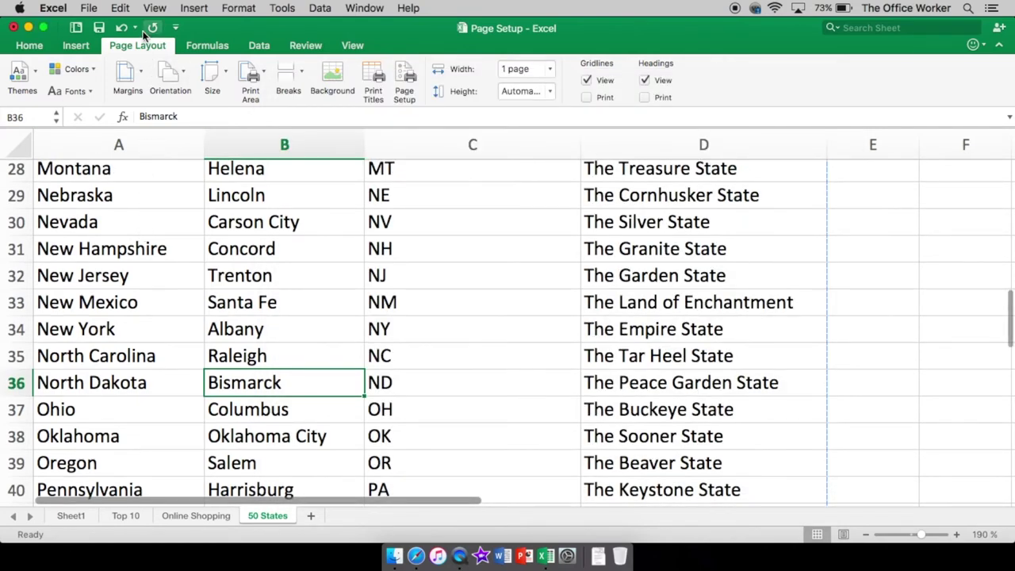
{"action": "left_click", "coordinate": [36, 70]}
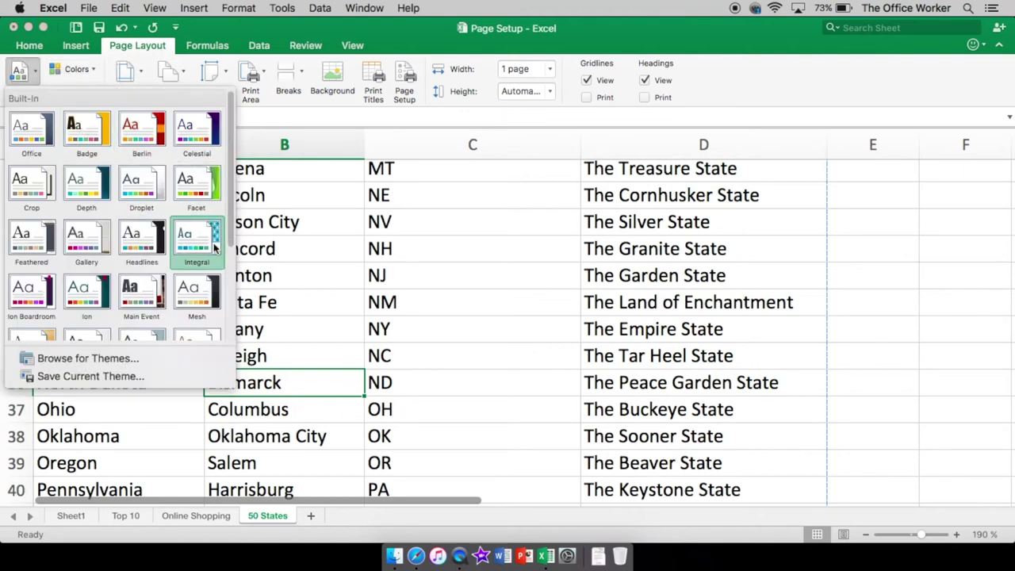
{"action": "left_click", "coordinate": [196, 237]}
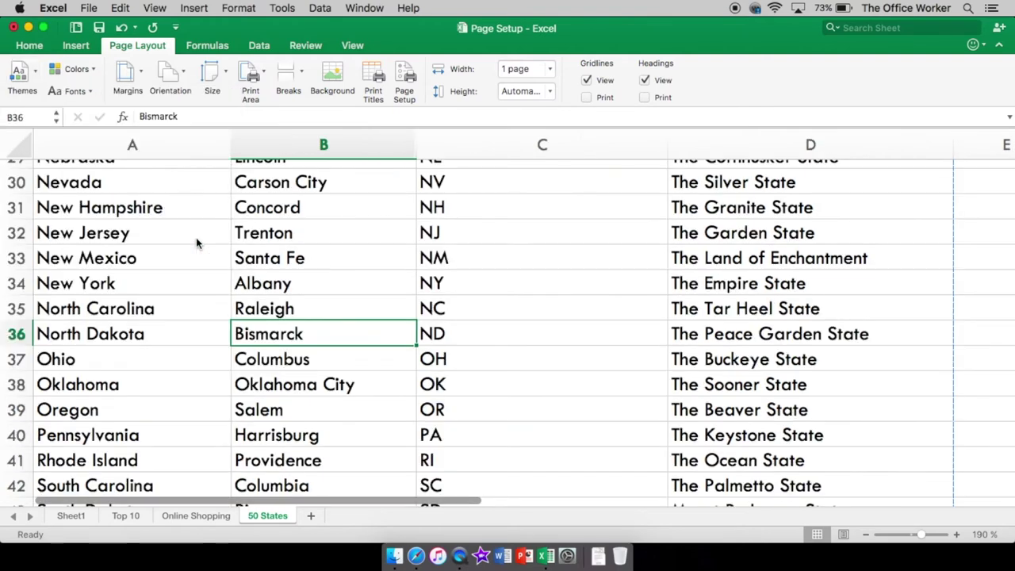
Step: Check the print preview of the 50 States sheet with the Integral theme applied, and close it without printing
{"action": "left_click", "coordinate": [89, 8]}
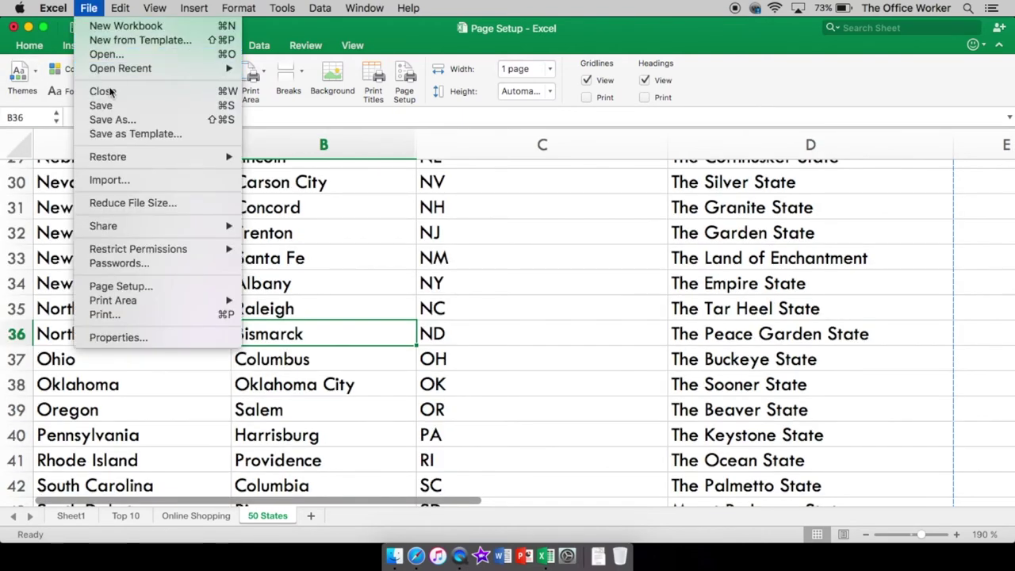
{"action": "left_click", "coordinate": [151, 314]}
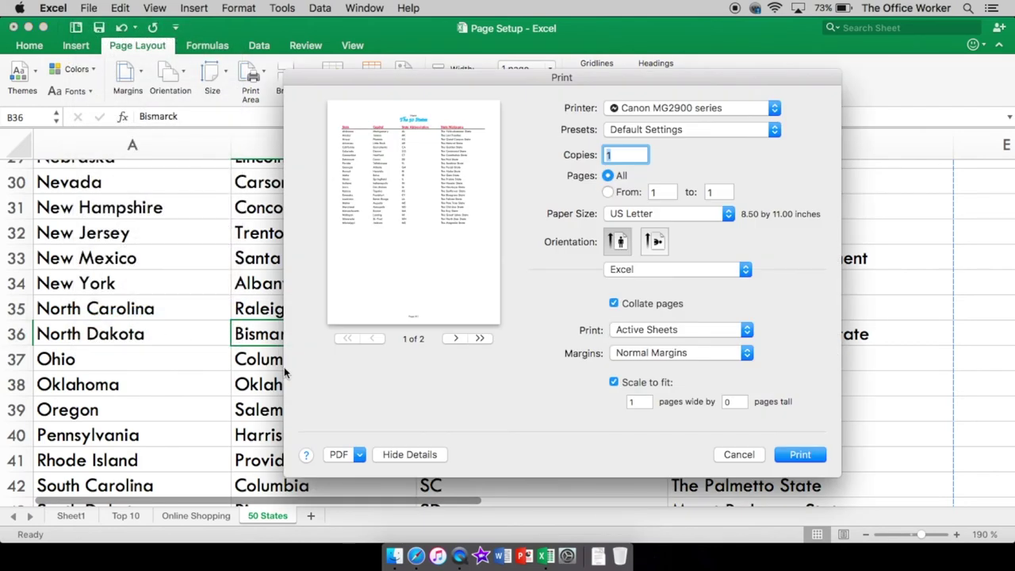
{"action": "left_click", "coordinate": [739, 454]}
Step: Select the table's range A1:D12, apply the built-in Headlines theme, and deselect the range to review the restyled table
{"action": "scroll", "coordinate": [271, 245], "scroll_direction": "up", "scroll_amount": 3}
{"action": "scroll", "coordinate": [271, 246], "scroll_direction": "up", "scroll_amount": 10}
{"action": "left_click_drag", "start_coordinate": [182, 179], "coordinate": [237, 231]}
{"action": "left_click_drag", "start_coordinate": [248, 356], "coordinate": [291, 479]}
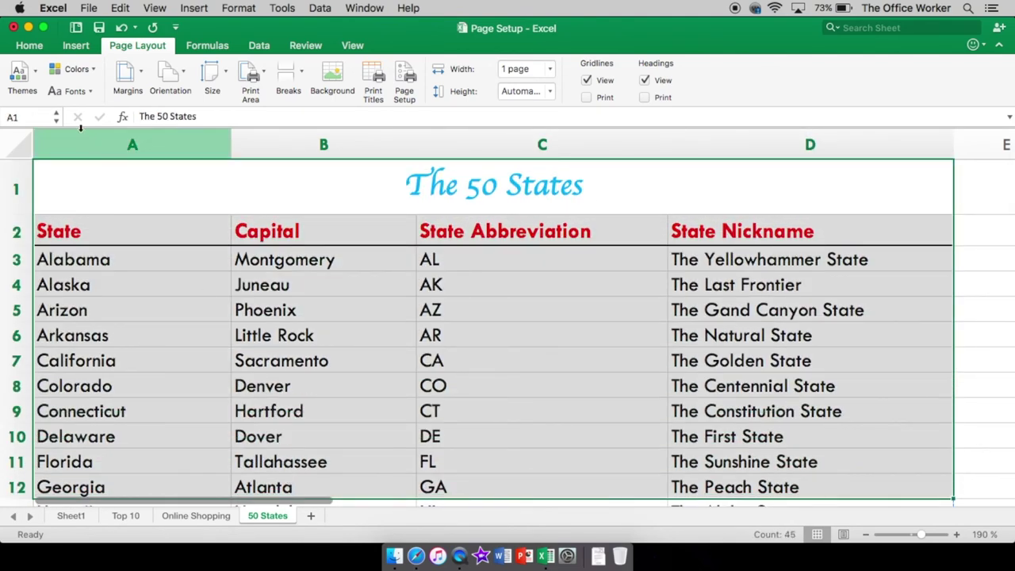
{"action": "left_click", "coordinate": [22, 76]}
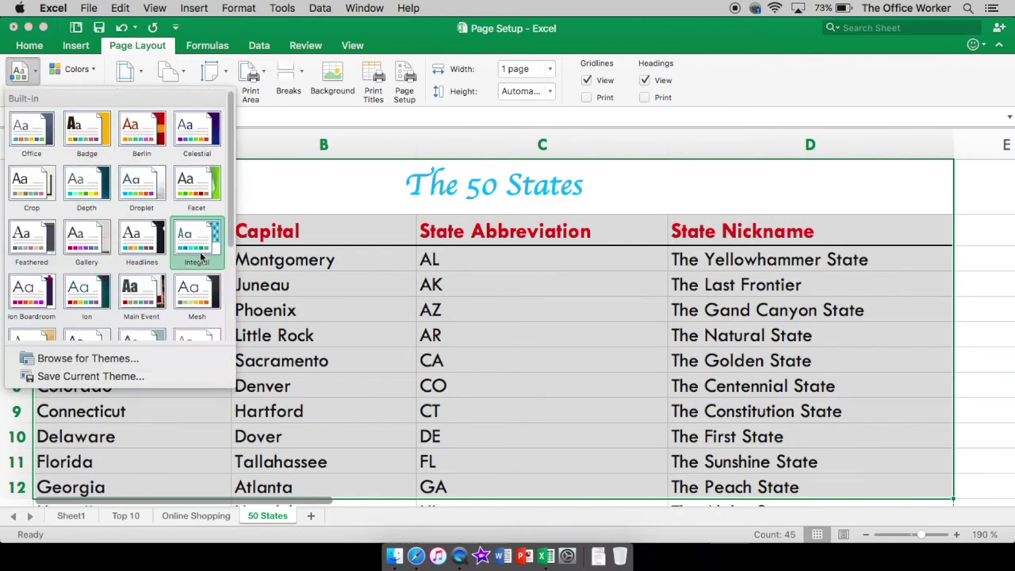
{"action": "left_click", "coordinate": [147, 237]}
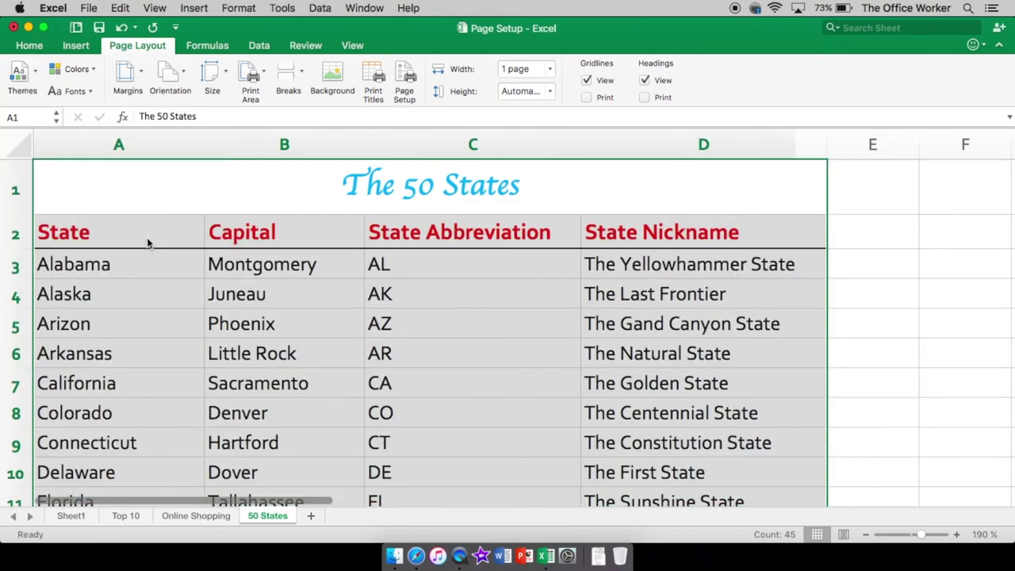
{"action": "left_click", "coordinate": [339, 339]}
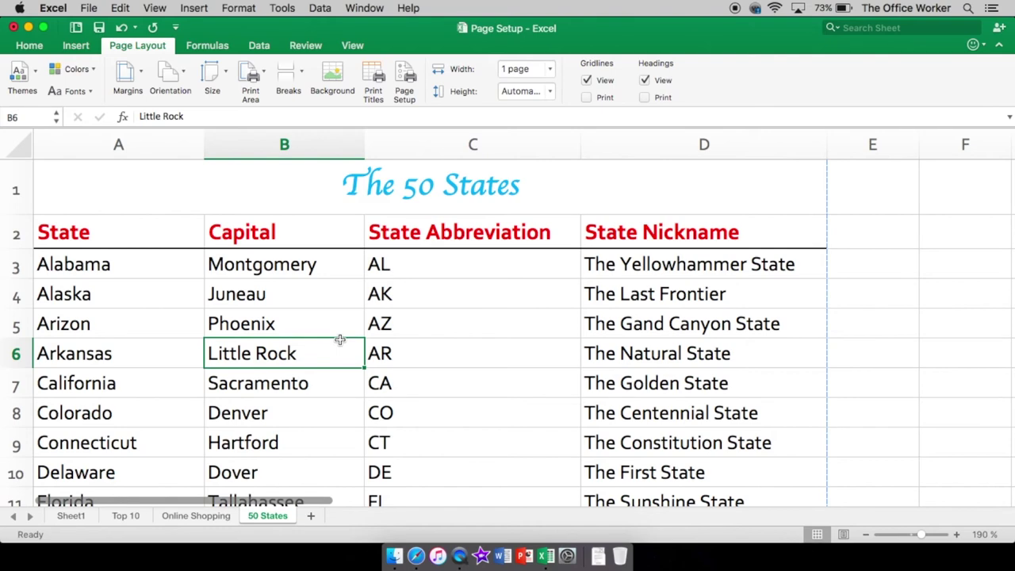
{"action": "scroll", "coordinate": [341, 340], "scroll_direction": "down", "scroll_amount": 10}
{"action": "scroll", "coordinate": [344, 339], "scroll_direction": "up", "scroll_amount": 10}
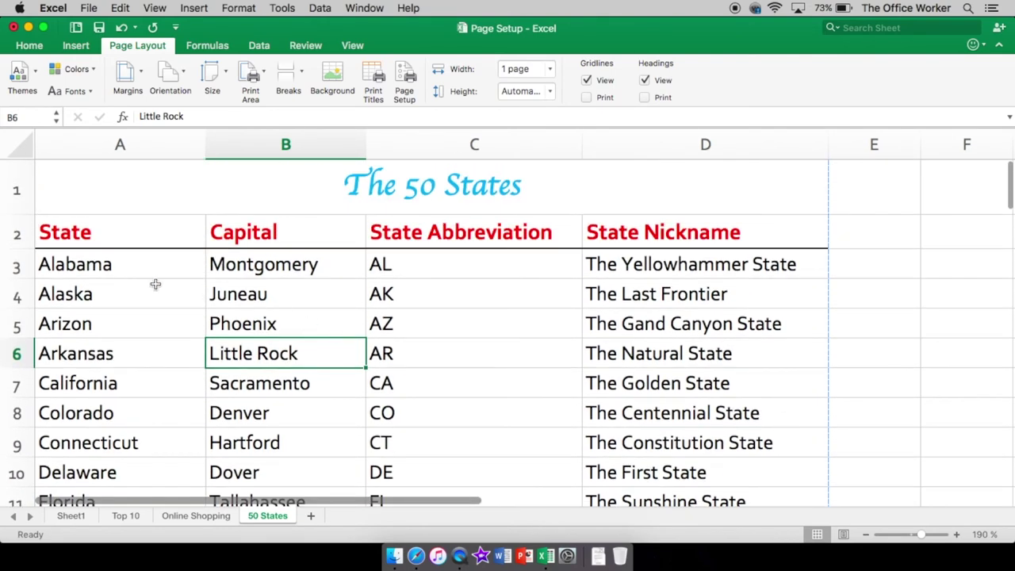
Step: Look through the built-in theme color sets and close the list without choosing one
{"action": "left_click", "coordinate": [87, 69]}
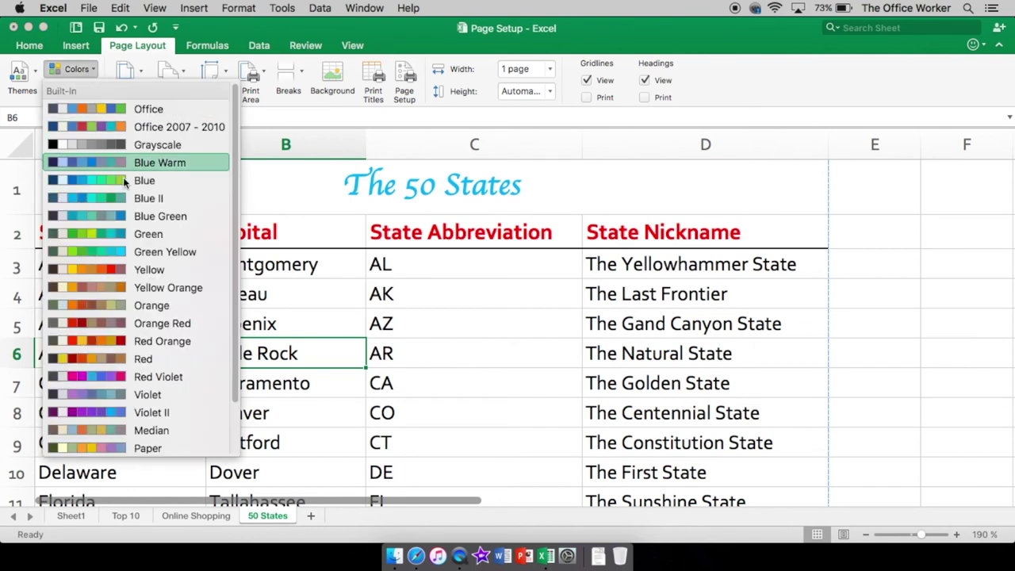
{"action": "left_click", "coordinate": [92, 71]}
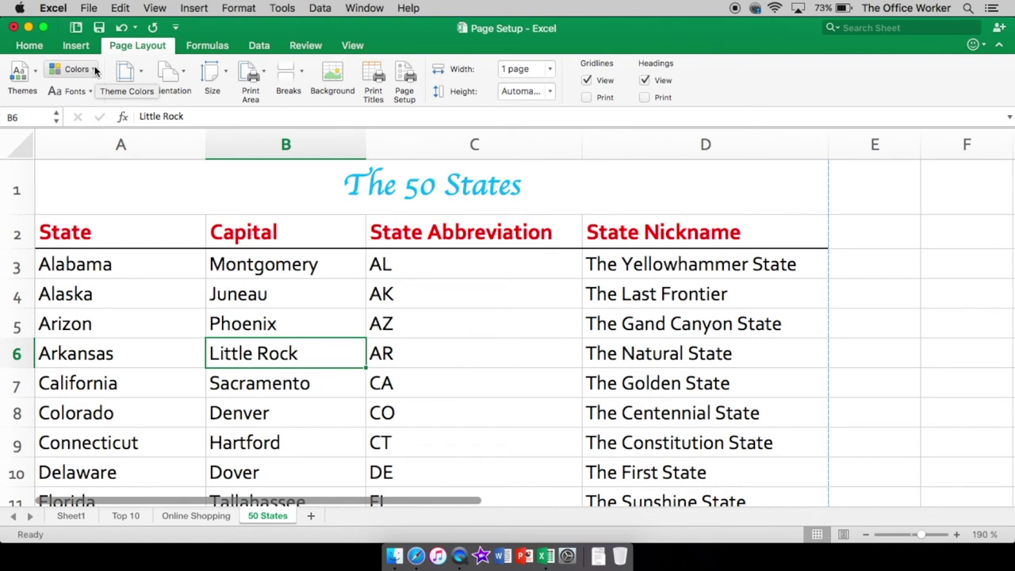
{"action": "left_click", "coordinate": [467, 393]}
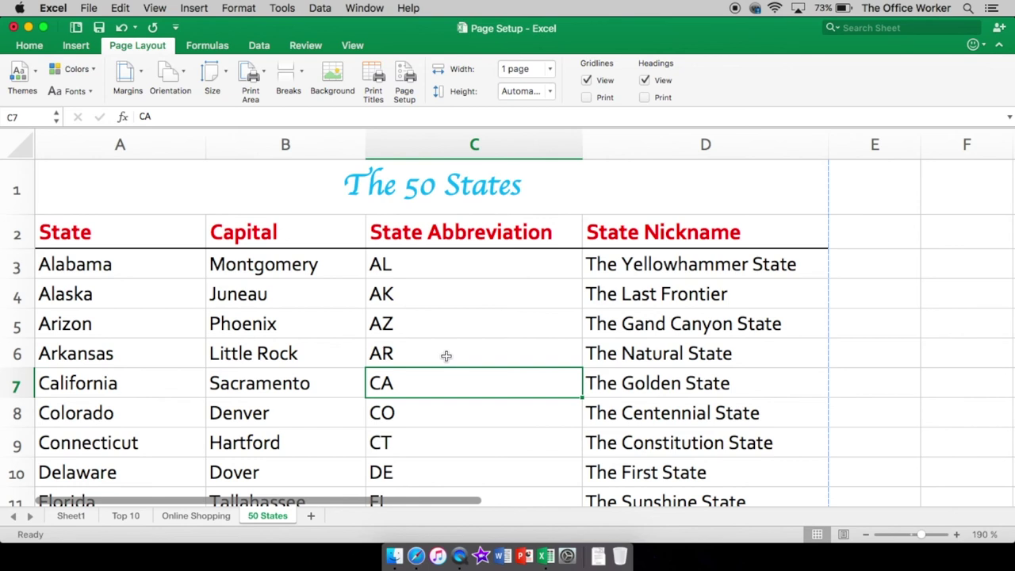
{"action": "scroll", "coordinate": [485, 369], "scroll_direction": "down", "scroll_amount": 1}
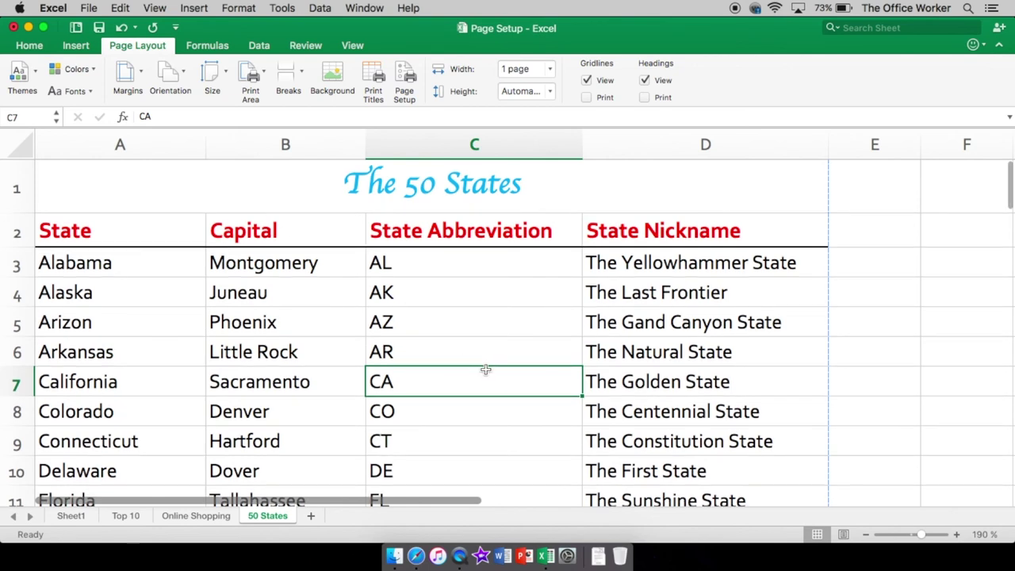